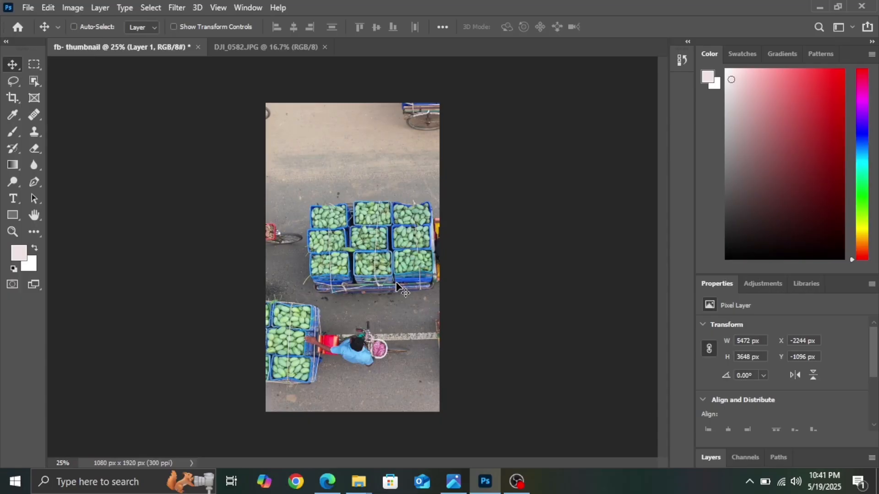
- Scale the photo layer down with Free Transform to about 2931 × 1954 px so more of the street scene fits the canvas
{"action": "key", "text": "ctrl+t"}
{"action": "key", "text": "ctrl+0"}
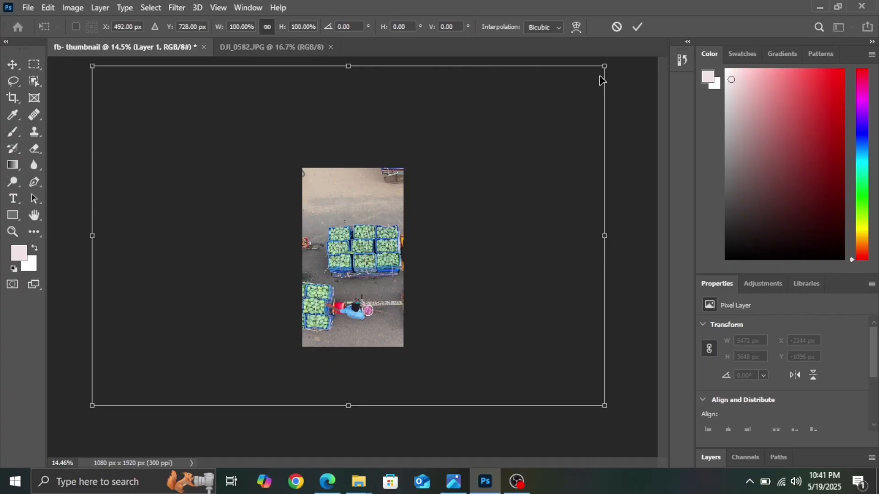
{"action": "left_click_drag", "start_coordinate": [601, 69], "coordinate": [420, 234]}
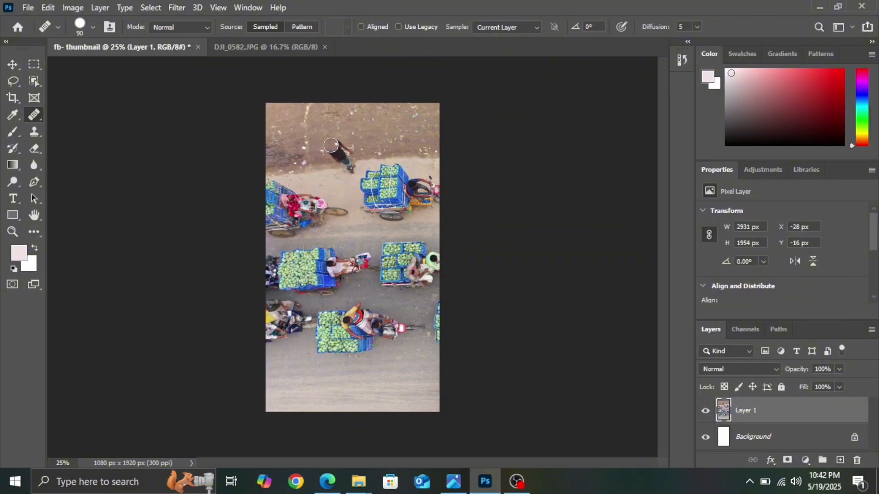
- Enlarge the healing brush to 150 and paint out the walking person near the top of the photo
{"action": "key", "text": "bracketright"}
{"action": "key", "text": "bracketright"}
{"action": "left_click_drag", "start_coordinate": [330, 145], "coordinate": [351, 164]}
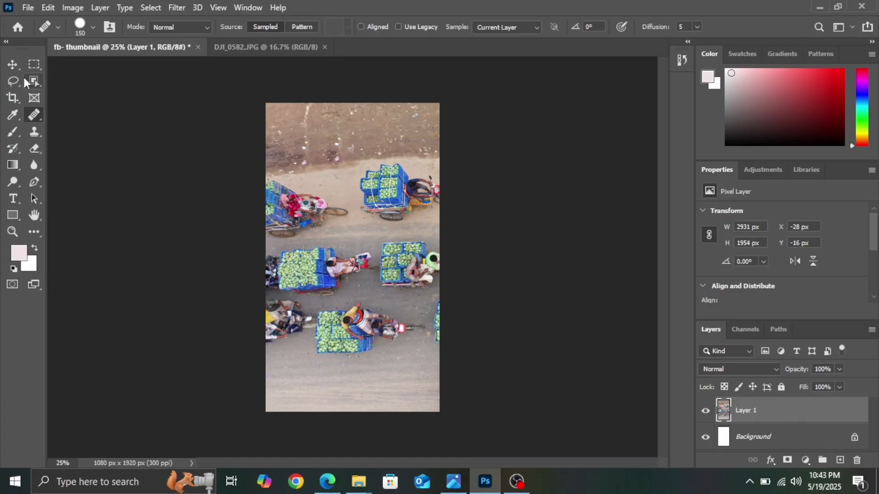
- Start a text layer over the carts in the middle of the photo and set its font to Lima Bosonto BE
{"action": "left_click", "coordinate": [12, 65]}
{"action": "left_click", "coordinate": [13, 198]}
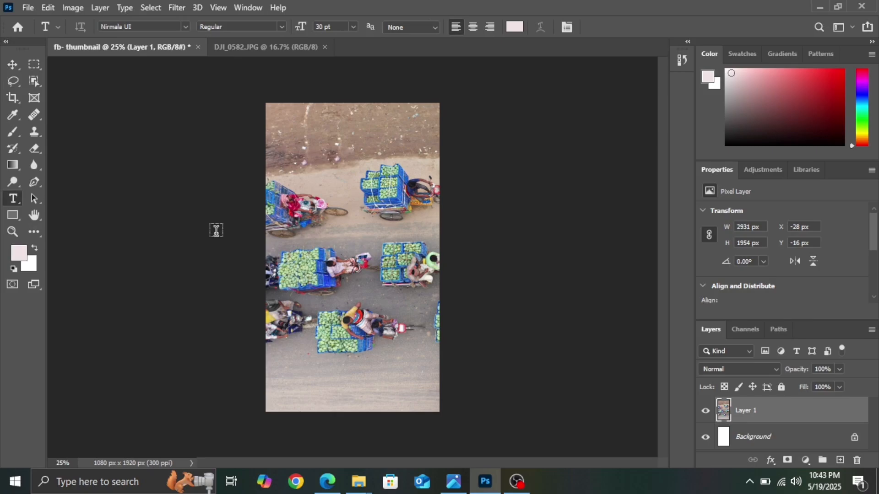
{"action": "left_click", "coordinate": [312, 220]}
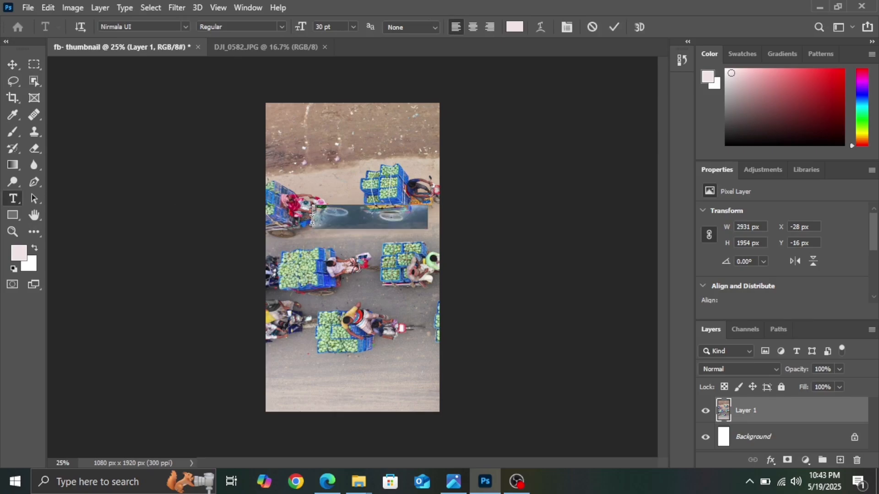
{"action": "left_click", "coordinate": [185, 26]}
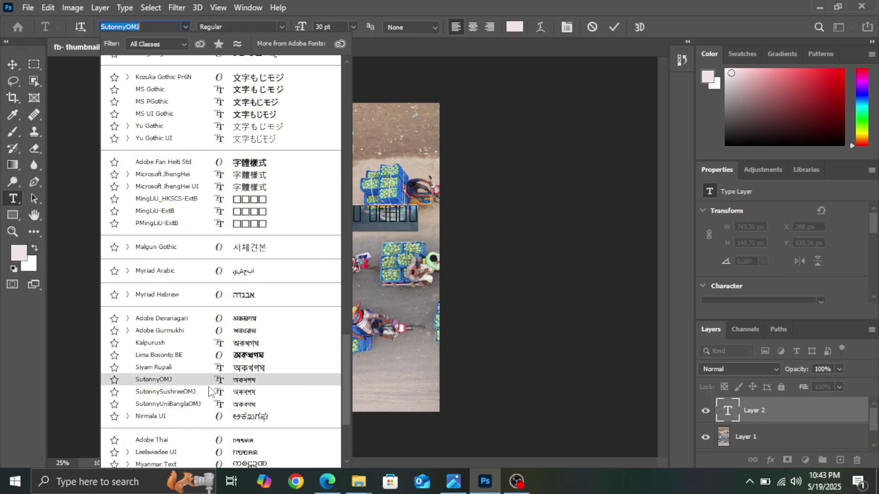
{"action": "left_click", "coordinate": [170, 360]}
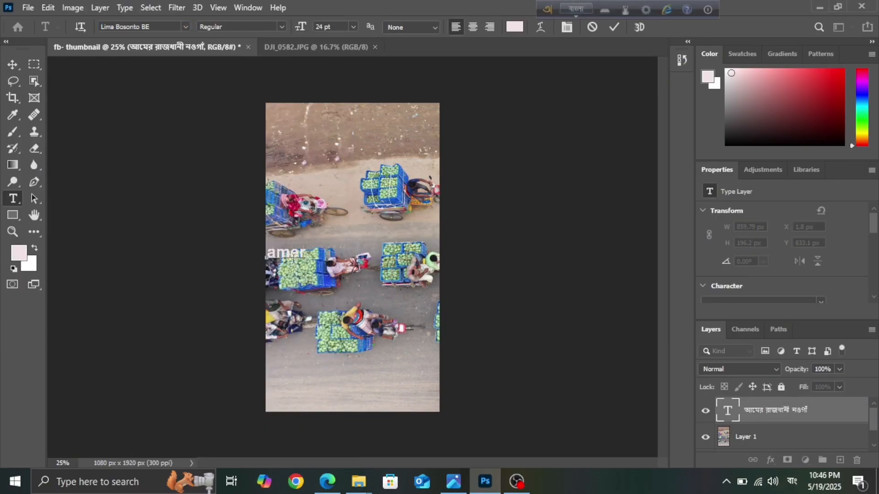
- Try replacing the word "amer" with phonetic Bangla "aamer", and clear the text layer's content
{"action": "double_click", "coordinate": [293, 259]}
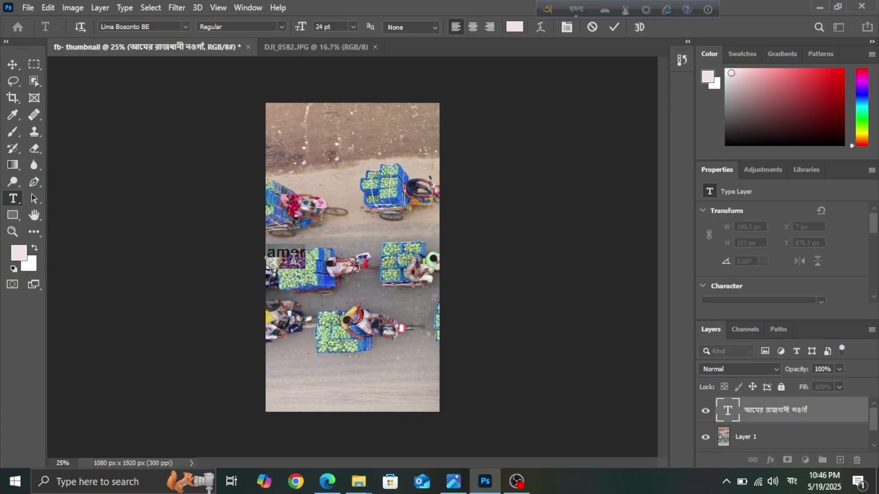
{"action": "type", "text": "aamer"}
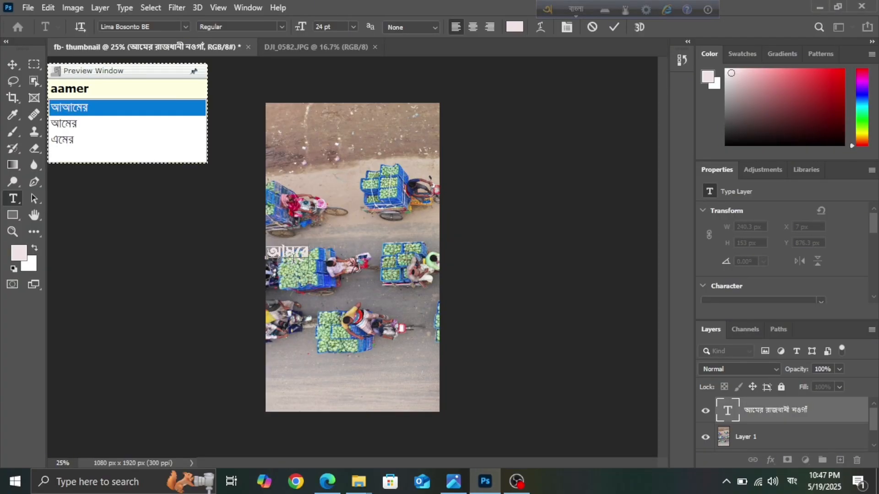
{"action": "key", "text": "BackSpace"}
{"action": "key", "text": "BackSpace"}
{"action": "key", "text": "BackSpace"}
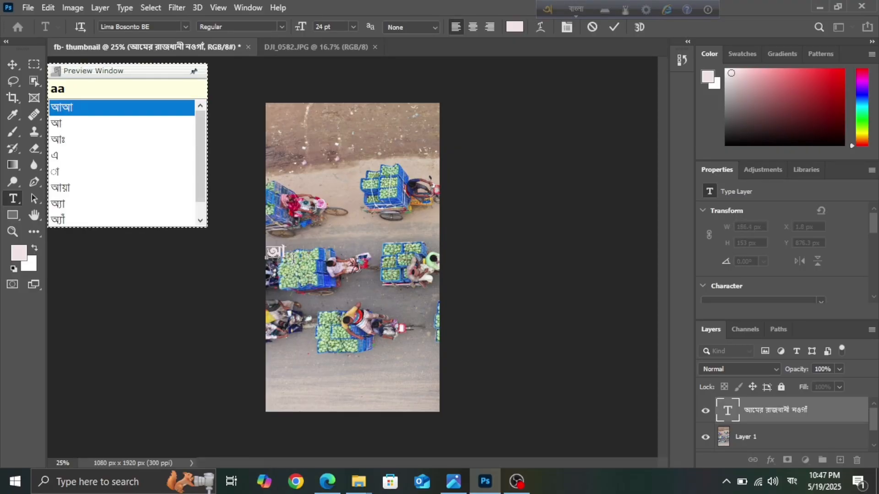
{"action": "key", "text": "BackSpace"}
{"action": "key", "text": "BackSpace"}
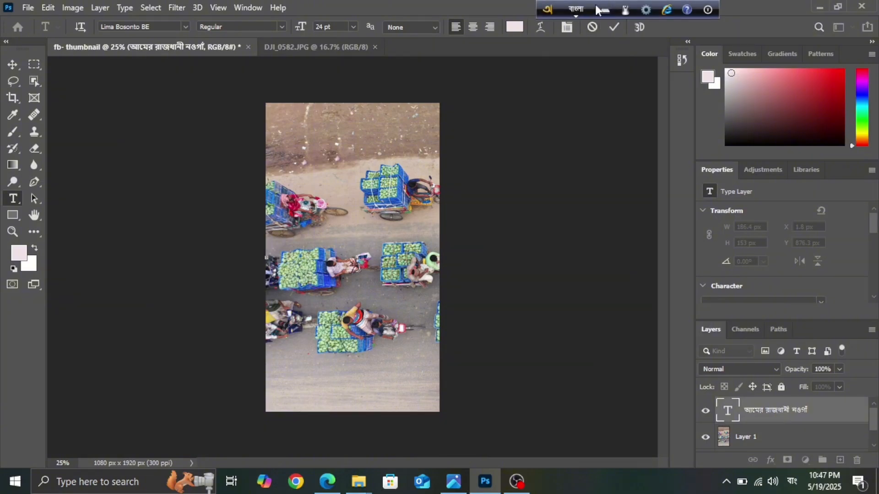
- Open the Avro Unicode to Bijoy Converter and switch the keyboard input to Bangla
{"action": "left_click", "coordinate": [648, 9]}
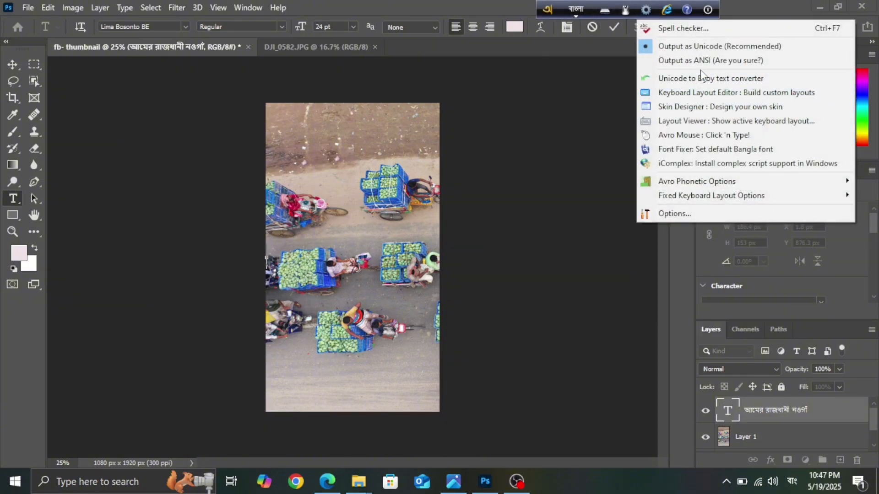
{"action": "left_click", "coordinate": [702, 77]}
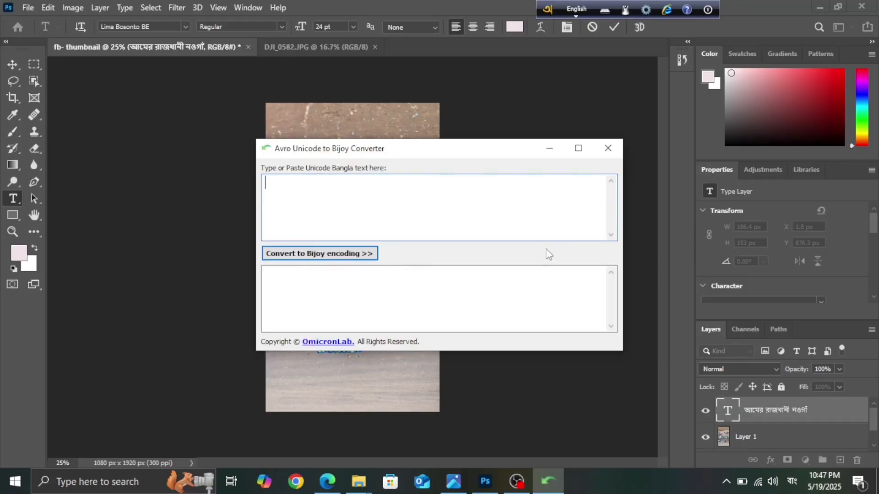
{"action": "left_click", "coordinate": [581, 10]}
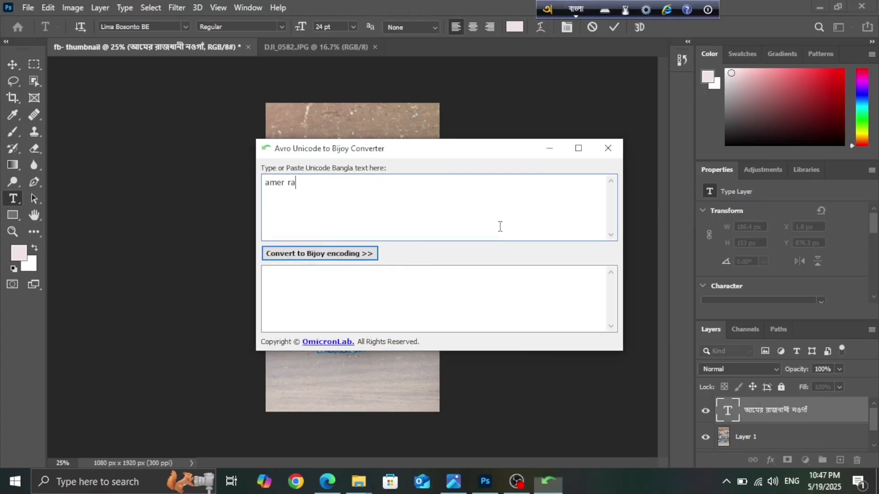
- Replace the Latin letters in the converter's Unicode input with the Bangla phrase "আমের রাজধানী নওগাঁ"
{"action": "double_click", "coordinate": [500, 226]}
{"action": "key", "text": "BackSpace"}
{"action": "key", "text": "BackSpace"}
{"action": "key", "text": "BackSpace"}
{"action": "key", "text": "BackSpace"}
{"action": "key", "text": "BackSpace"}
{"action": "key", "text": "BackSpace"}
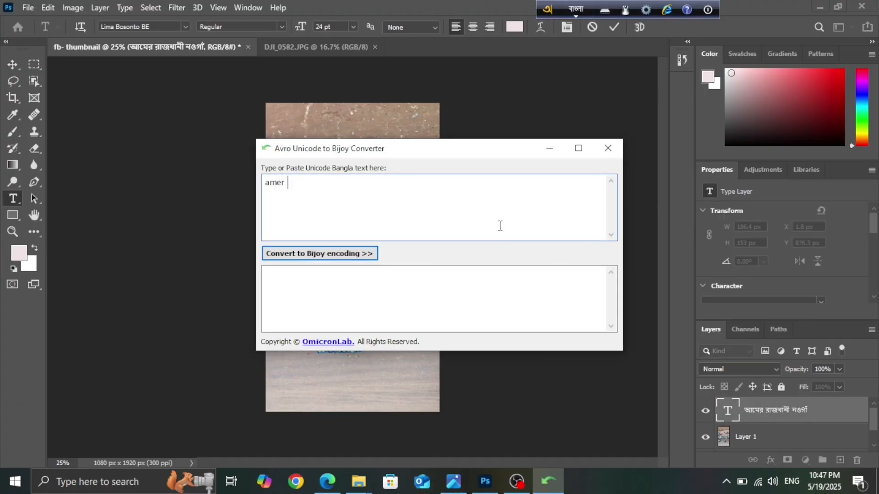
{"action": "type", "text": "amer rajdhan"}
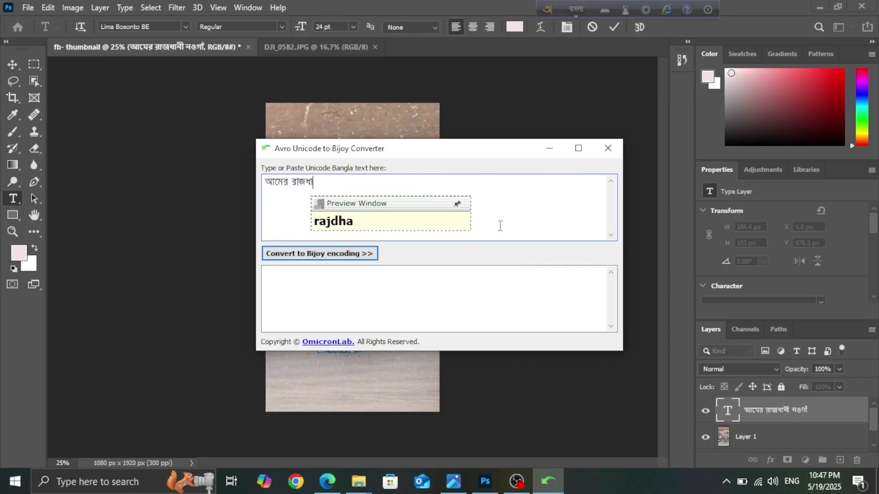
{"action": "type", "text": "i nowga"}
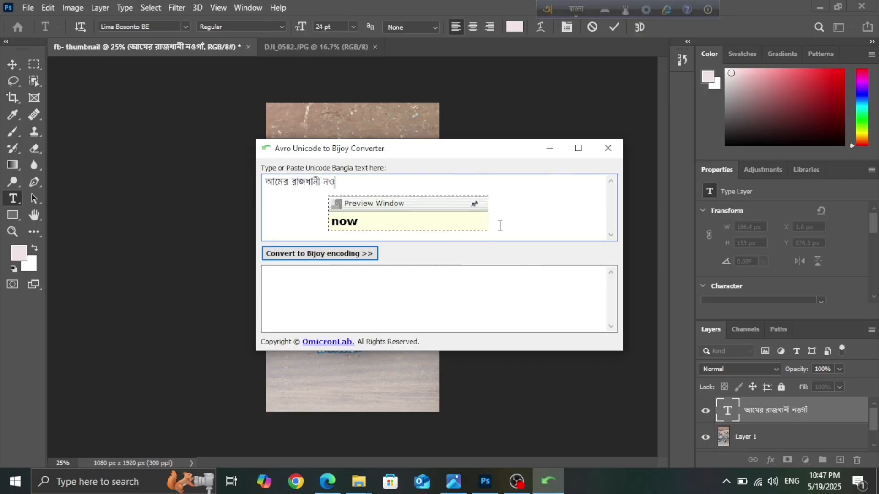
{"action": "key", "text": "Down"}
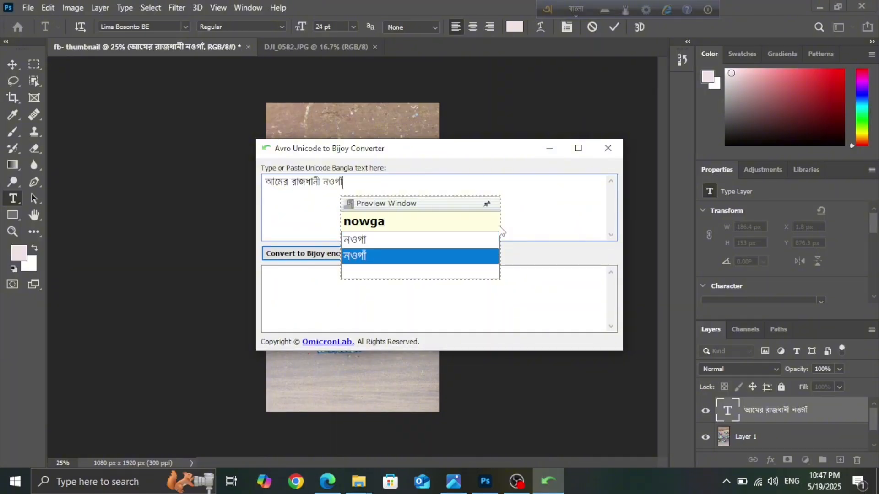
{"action": "key", "text": "Return"}
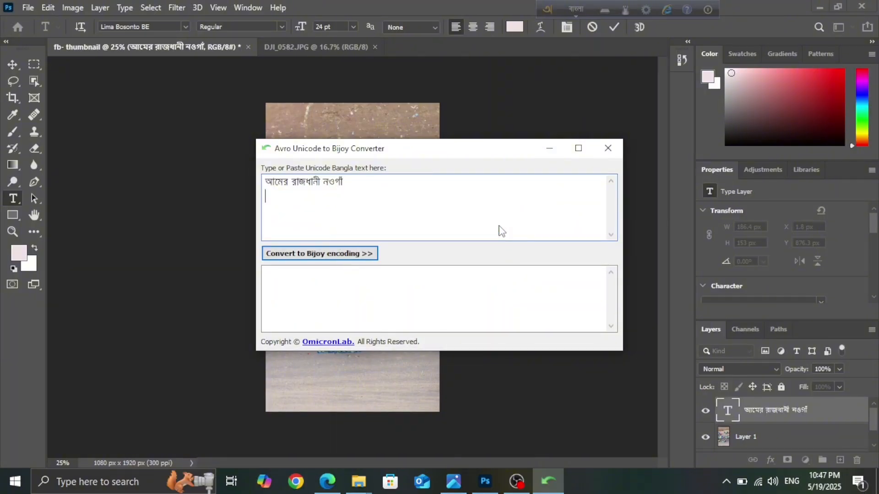
- Convert the phrase to Bijoy encoding and paste the converted text into the empty Photoshop text layer
{"action": "left_click", "coordinate": [313, 254]}
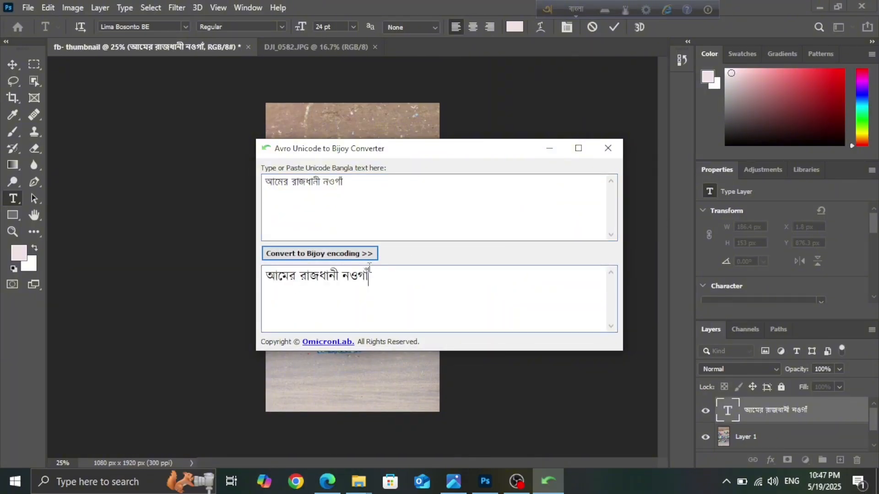
{"action": "left_click_drag", "start_coordinate": [368, 272], "coordinate": [269, 279]}
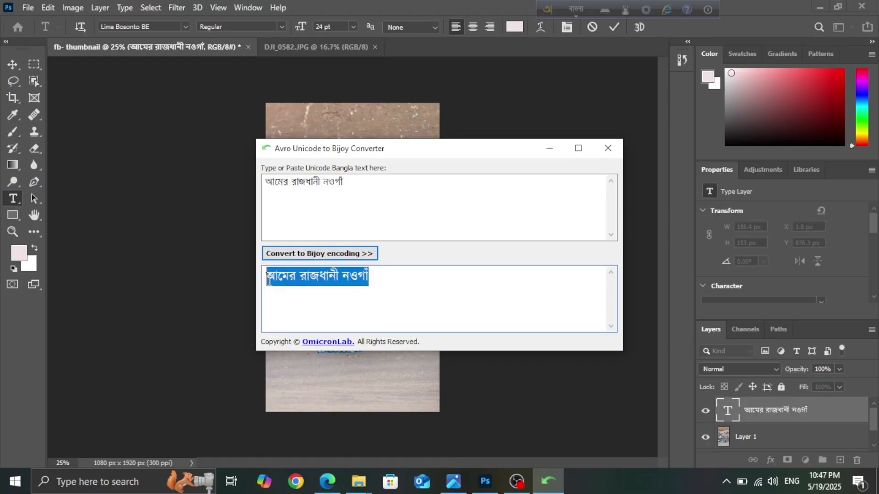
{"action": "left_click", "coordinate": [245, 282]}
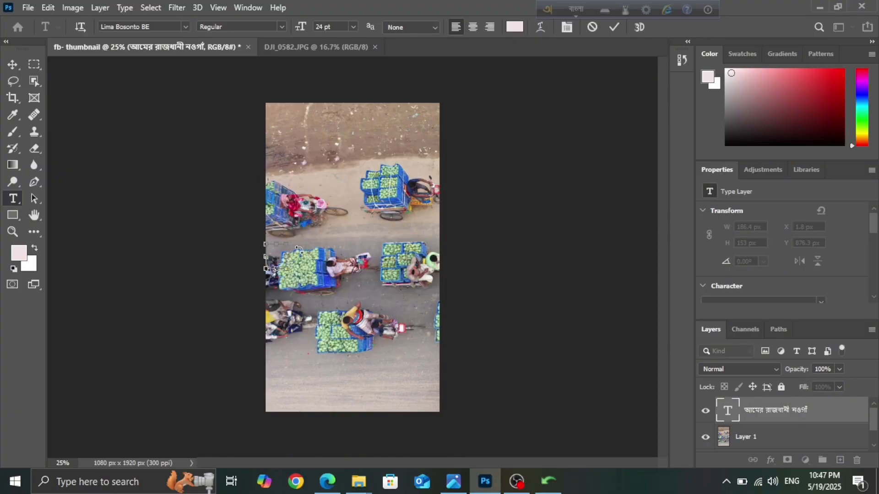
{"action": "type", "text": "Av‡gi ivRavbx bIMvu"}
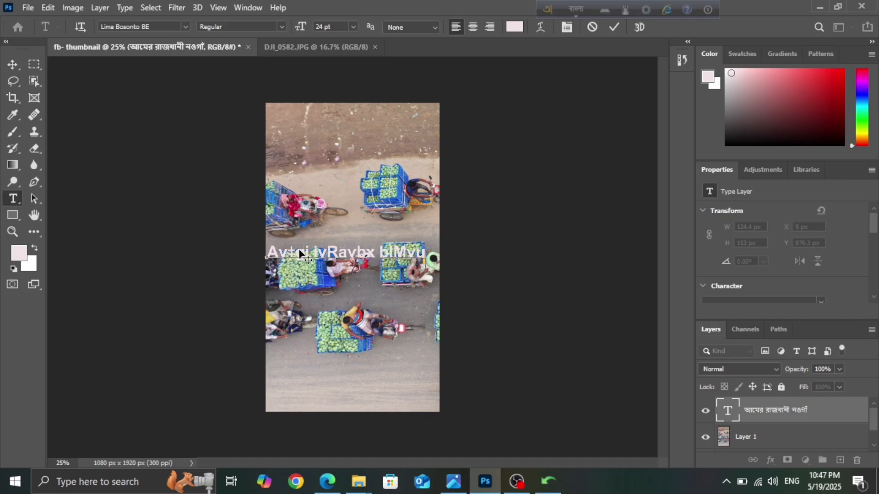
- Set the whole pasted phrase to the Lima Bosonto Bijoy 2003 font and move it slightly up and to the right
{"action": "key", "text": "ctrl+a"}
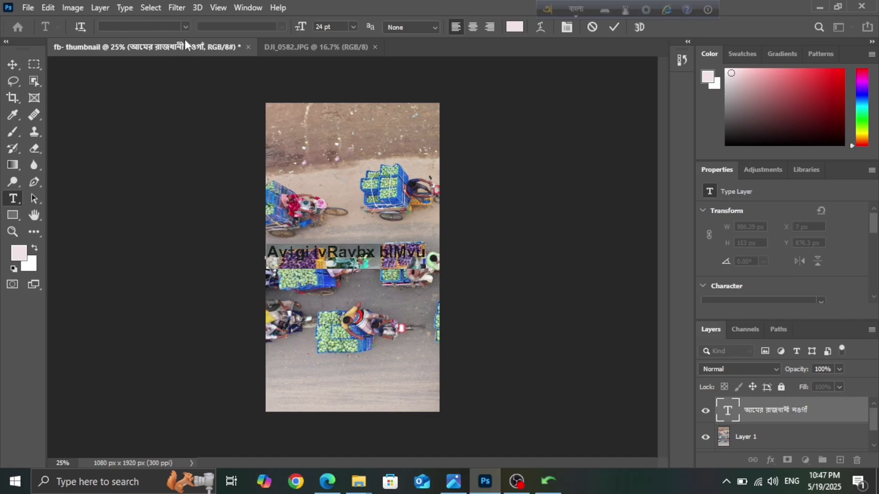
{"action": "left_click", "coordinate": [184, 23]}
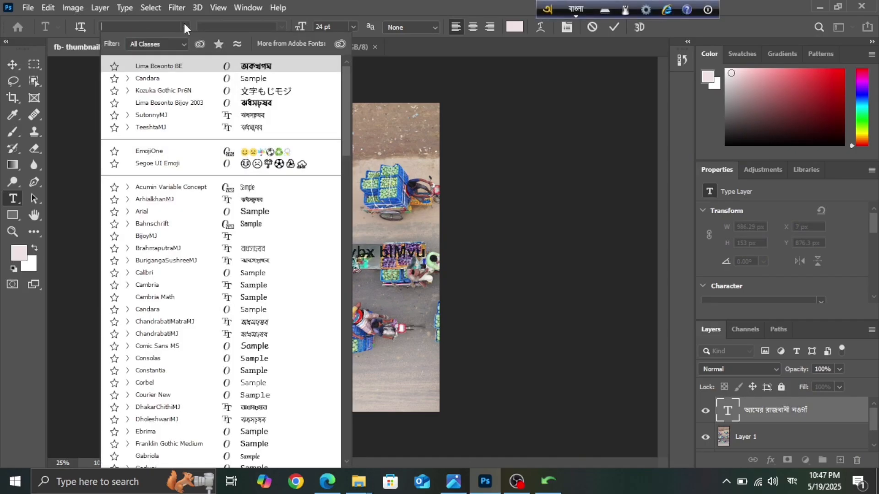
{"action": "left_click", "coordinate": [206, 104]}
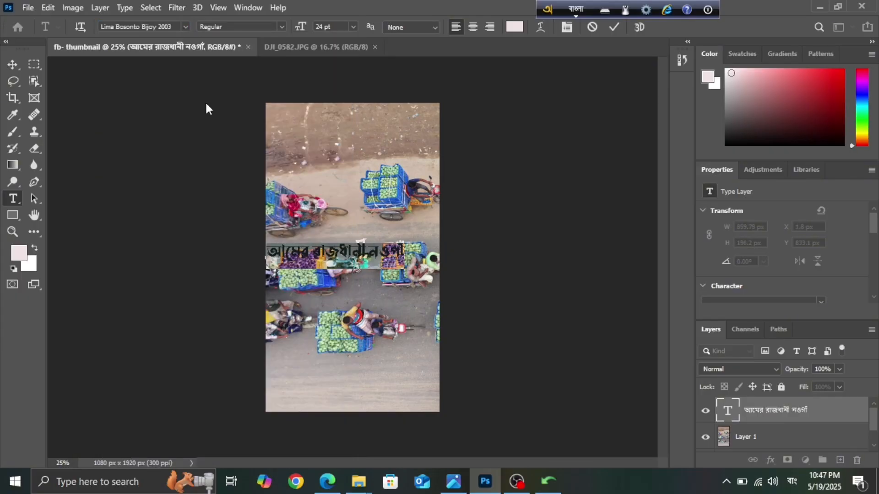
{"action": "left_click", "coordinate": [13, 65]}
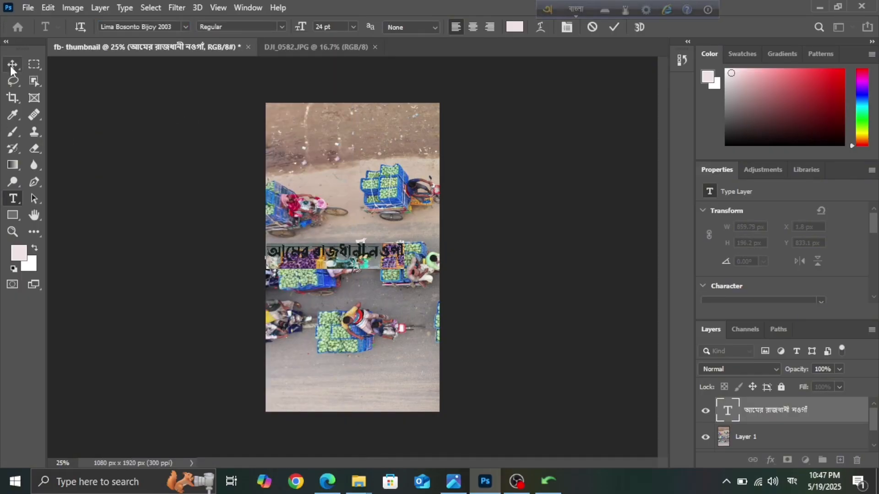
{"action": "left_click_drag", "start_coordinate": [332, 250], "coordinate": [347, 236]}
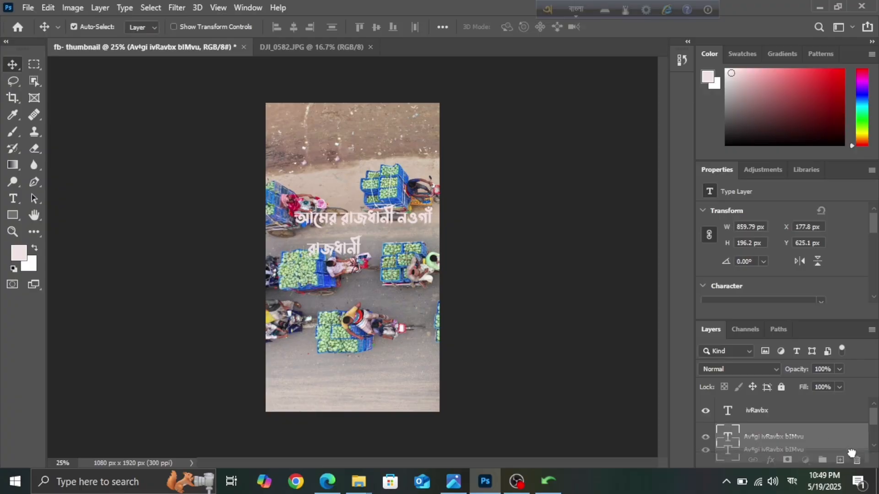
- Duplicate the full-phrase text layer down above the bottom row of carts and trim the copy to the word "নওগাঁ"
{"action": "key", "text": "ctrl+j"}
{"action": "left_click_drag", "start_coordinate": [383, 216], "coordinate": [384, 295]}
{"action": "double_click", "coordinate": [383, 296]}
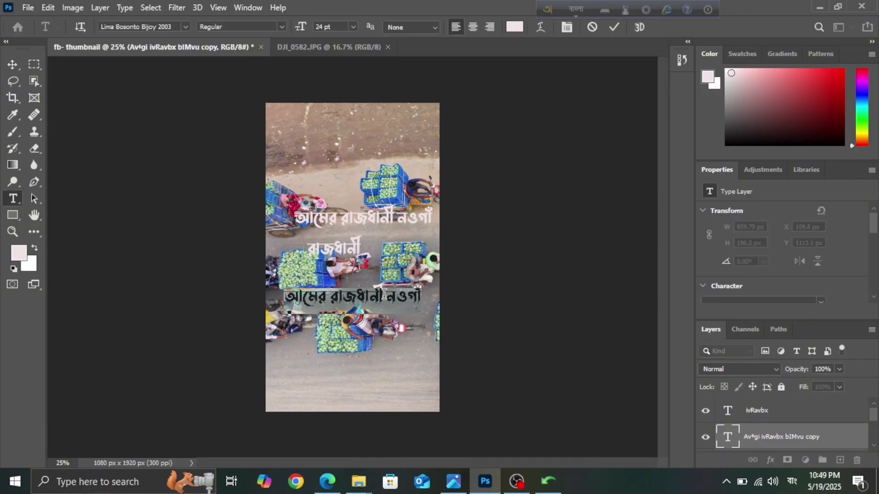
{"action": "left_click", "coordinate": [385, 295]}
{"action": "key", "text": "BackSpace"}
{"action": "key", "text": "BackSpace"}
{"action": "key", "text": "BackSpace"}
{"action": "key", "text": "BackSpace"}
{"action": "key", "text": "BackSpace"}
{"action": "key", "text": "BackSpace"}
{"action": "key", "text": "BackSpace"}
{"action": "key", "text": "BackSpace"}
{"action": "key", "text": "BackSpace"}
{"action": "key", "text": "BackSpace"}
{"action": "key", "text": "BackSpace"}
{"action": "key", "text": "BackSpace"}
{"action": "key", "text": "BackSpace"}
{"action": "key", "text": "BackSpace"}
{"action": "left_click", "coordinate": [13, 65]}
- Delete "রাজধানী নওগাঁ" from the original phrase so that layer holds only "আমের"
{"action": "double_click", "coordinate": [339, 216]}
{"action": "left_click", "coordinate": [339, 218]}
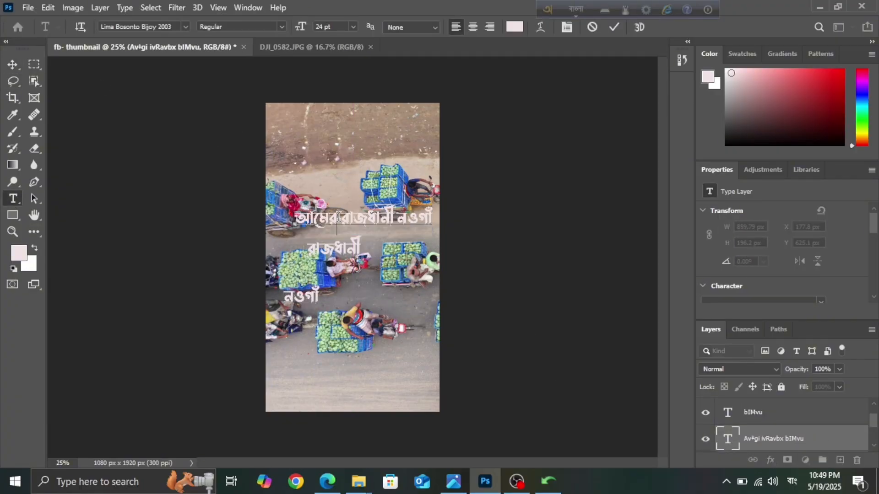
{"action": "key", "text": "shift+End"}
{"action": "key", "text": "Delete"}
{"action": "left_click", "coordinate": [12, 65]}
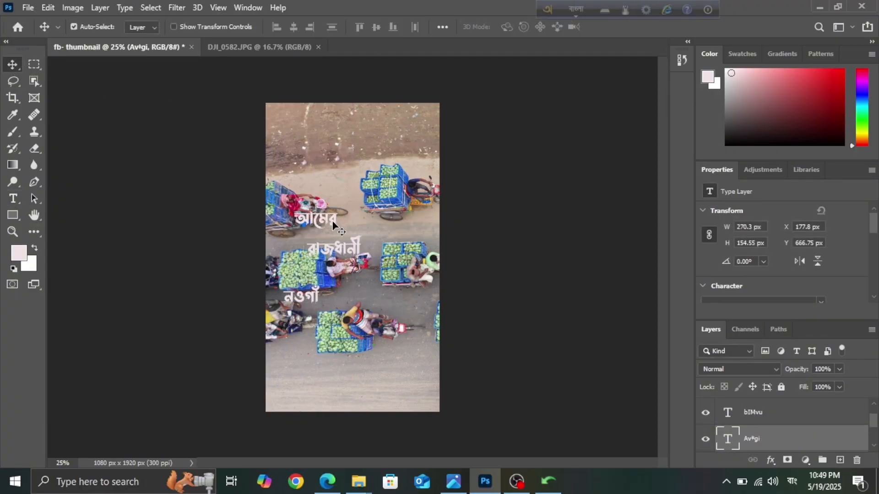
- Enlarge the word "আমের" to about 541 px wide and move it up beside the top carts
{"action": "double_click", "coordinate": [332, 222]}
{"action": "left_click", "coordinate": [353, 27]}
{"action": "left_click", "coordinate": [355, 153]}
{"action": "left_click", "coordinate": [353, 29]}
{"action": "left_click", "coordinate": [351, 162]}
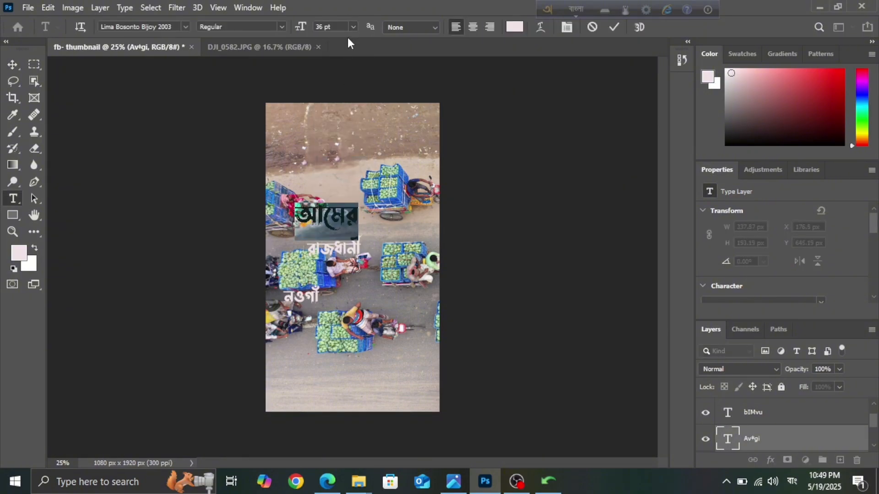
{"action": "left_click", "coordinate": [12, 64]}
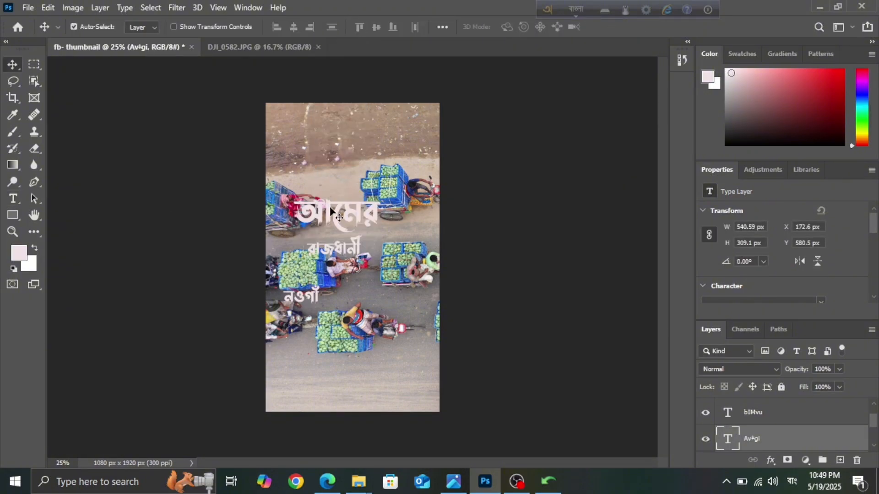
{"action": "left_click_drag", "start_coordinate": [333, 212], "coordinate": [323, 179]}
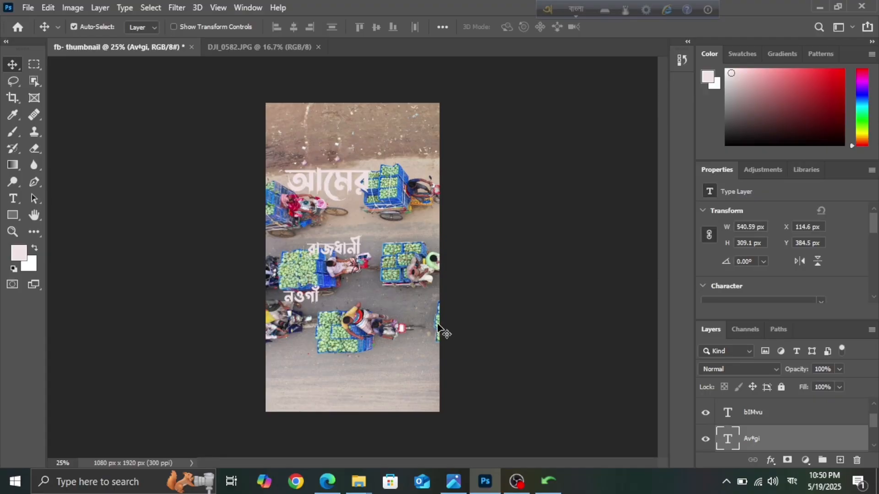
- Set the font size of the word "রাজধানী" to 60 pt
{"action": "double_click", "coordinate": [345, 251]}
{"action": "left_click", "coordinate": [353, 27]}
{"action": "left_click", "coordinate": [347, 181]}
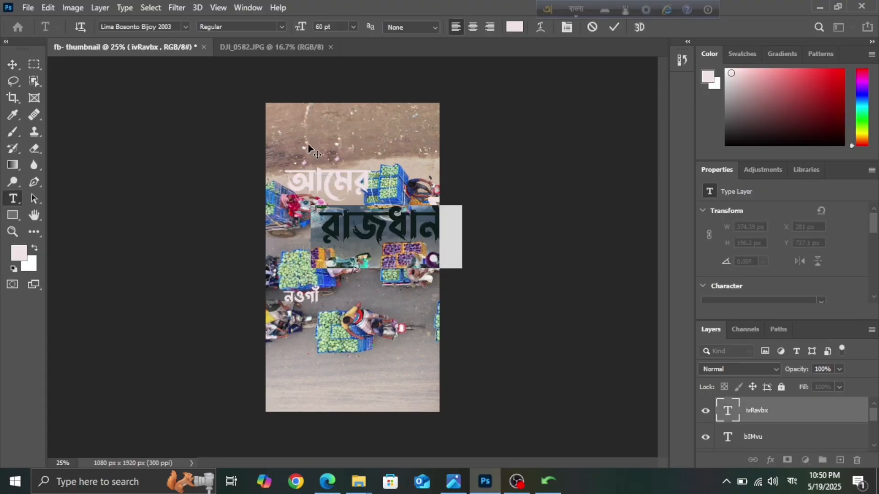
- Scale the word "রাজধানী" down to about 780 px wide and place it across the middle, below "আমের"
{"action": "left_click", "coordinate": [10, 67]}
{"action": "key", "text": "ctrl+t"}
{"action": "left_click_drag", "start_coordinate": [311, 189], "coordinate": [336, 202]}
{"action": "left_click_drag", "start_coordinate": [388, 238], "coordinate": [354, 236]}
{"action": "left_click", "coordinate": [13, 66]}
- Enlarge the word "নওগাঁ" to about 546 px wide and place it below "রাজধানী", just above the bottom cart
{"action": "left_click", "coordinate": [297, 298]}
{"action": "key", "text": "ctrl+t"}
{"action": "left_click_drag", "start_coordinate": [320, 285], "coordinate": [376, 240]}
{"action": "left_click_drag", "start_coordinate": [367, 279], "coordinate": [393, 303]}
{"action": "left_click_drag", "start_coordinate": [402, 264], "coordinate": [359, 292]}
{"action": "key", "text": "Return"}
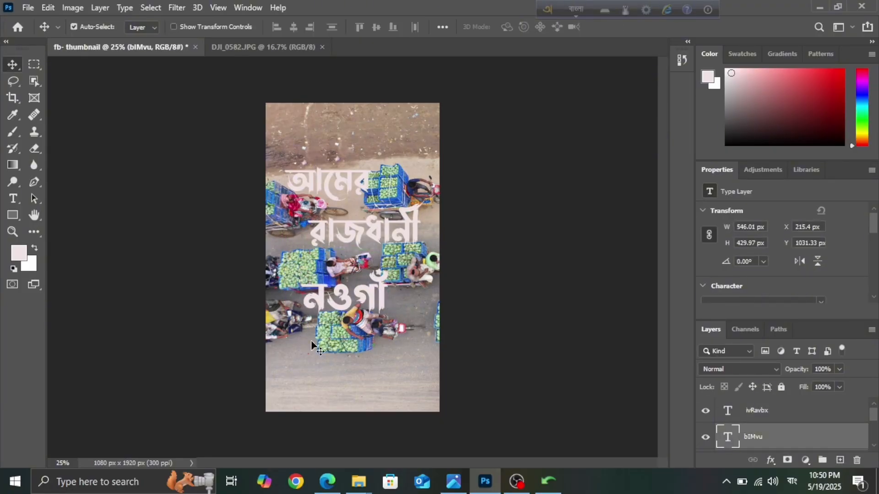
- Set the text colour of the word "আমের" to bright yellow (#fbe602)
{"action": "double_click", "coordinate": [302, 177]}
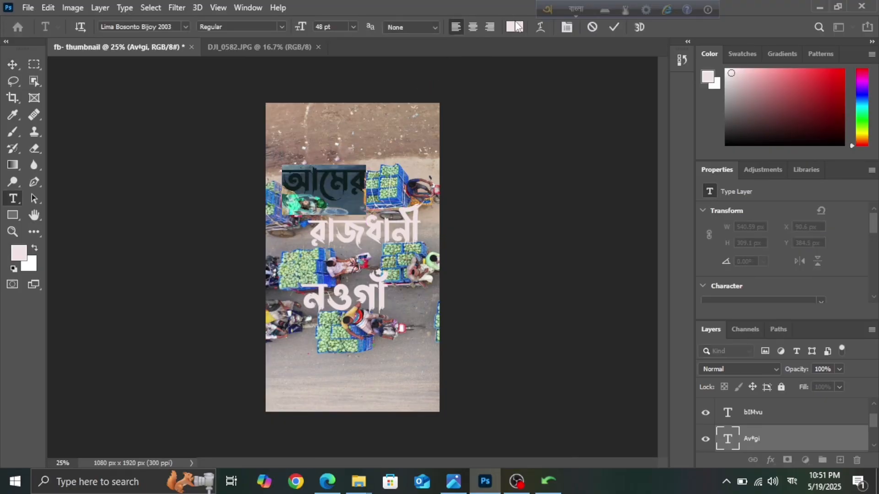
{"action": "left_click", "coordinate": [514, 27]}
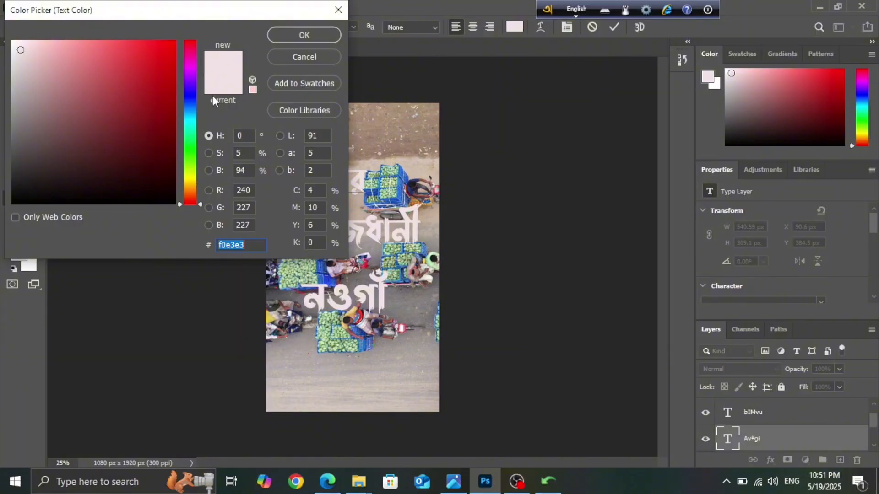
{"action": "left_click", "coordinate": [195, 145]}
{"action": "left_click", "coordinate": [171, 90]}
{"action": "left_click_drag", "start_coordinate": [221, 9], "coordinate": [136, 118]}
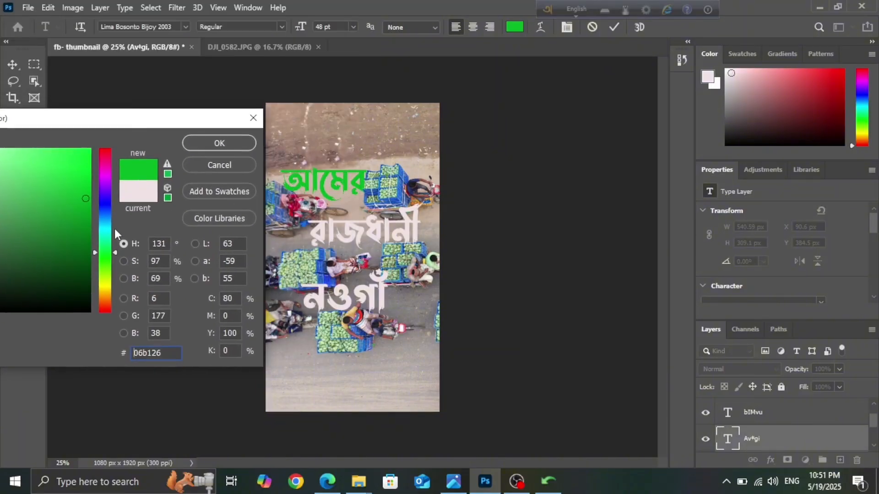
{"action": "mouse_move", "coordinate": [77, 207]}
{"action": "left_mouse_down"}
{"action": "mouse_move", "coordinate": [86, 154]}
{"action": "mouse_move", "coordinate": [91, 198]}
{"action": "mouse_move", "coordinate": [81, 208]}
{"action": "mouse_move", "coordinate": [89, 209]}
{"action": "left_mouse_up"}
{"action": "left_click_drag", "start_coordinate": [107, 280], "coordinate": [106, 287]}
{"action": "left_click", "coordinate": [90, 151]}
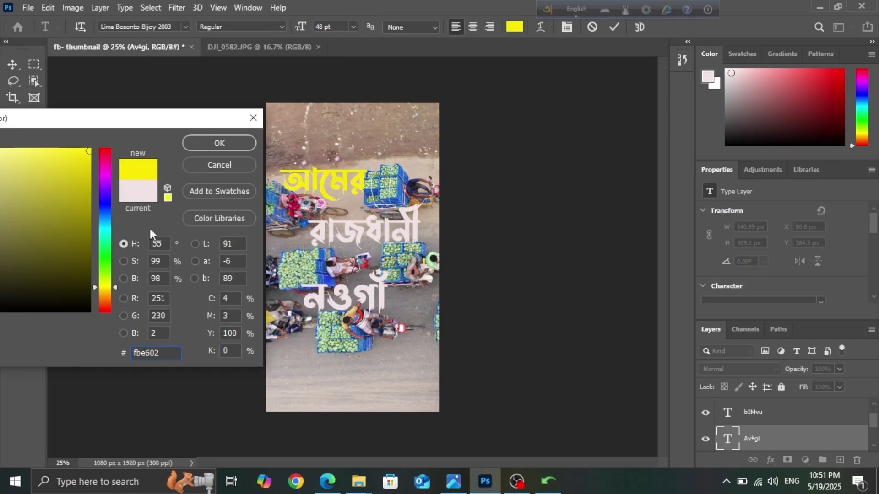
{"action": "left_click", "coordinate": [207, 144]}
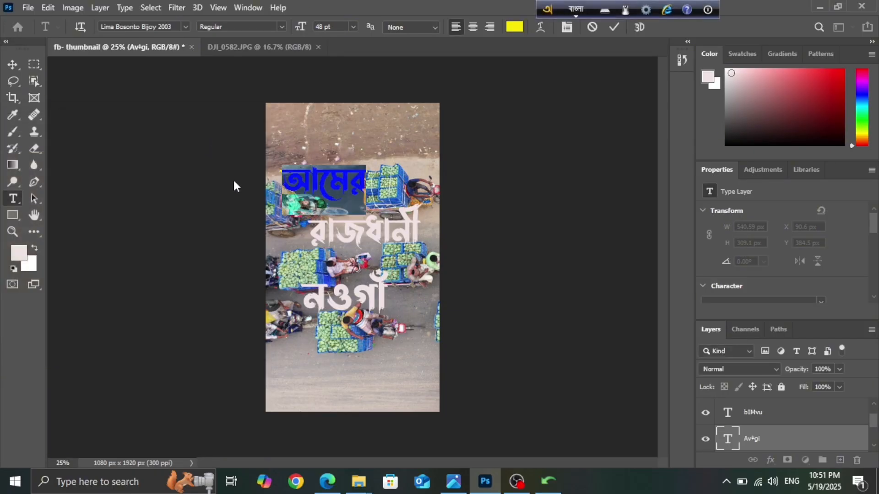
{"action": "left_click", "coordinate": [12, 64]}
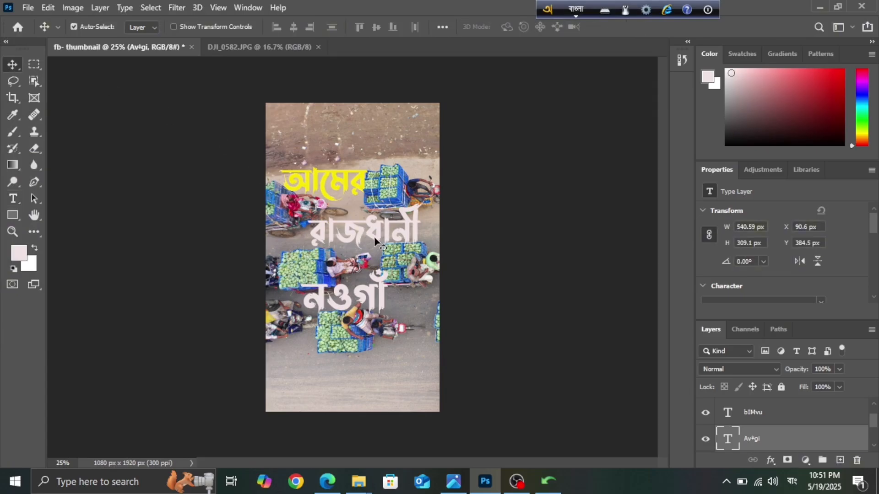
- Add a 6 px black stroke positioned Outside to the word "আমের"
{"action": "left_click", "coordinate": [734, 421]}
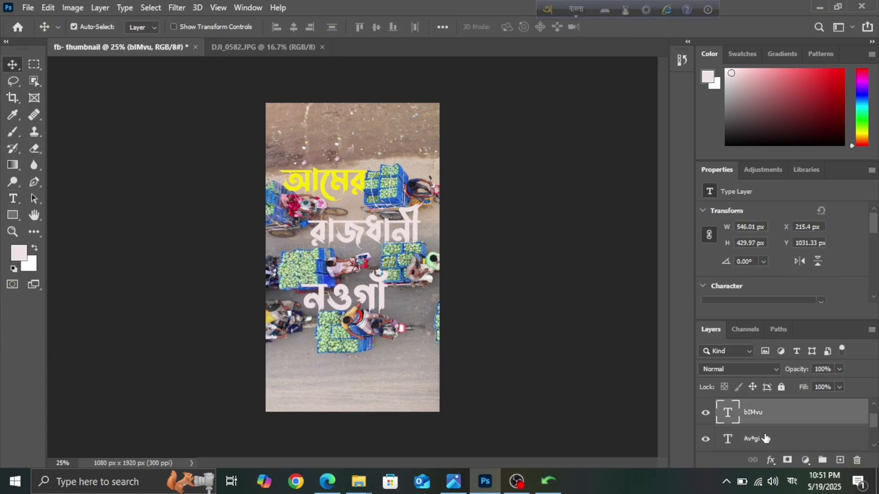
{"action": "right_click", "coordinate": [764, 439]}
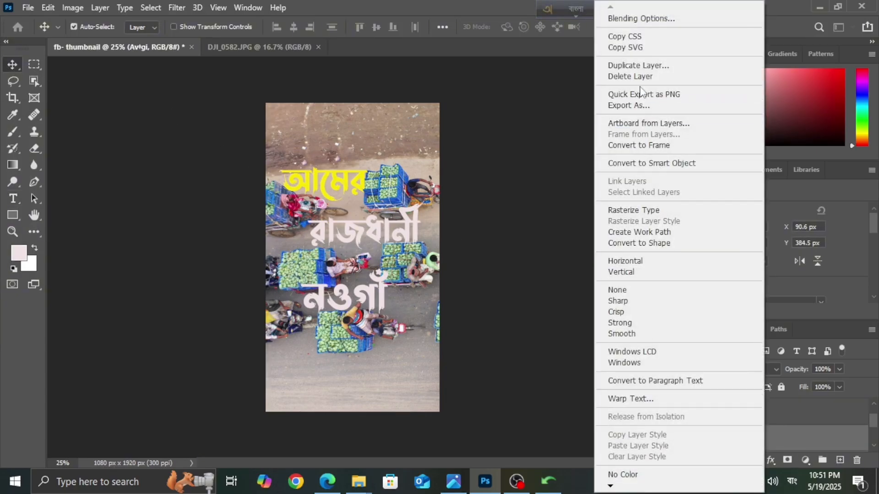
{"action": "left_click", "coordinate": [656, 23]}
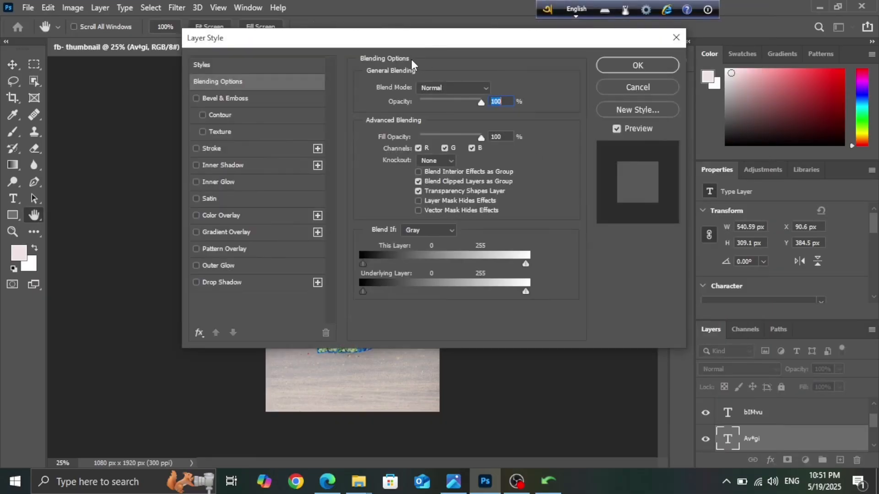
{"action": "left_click_drag", "start_coordinate": [394, 40], "coordinate": [652, 33]}
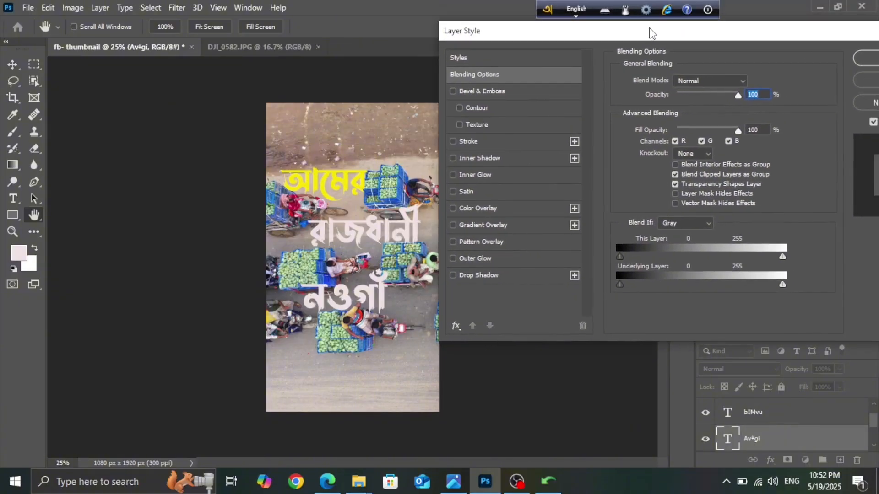
{"action": "left_click", "coordinate": [452, 142]}
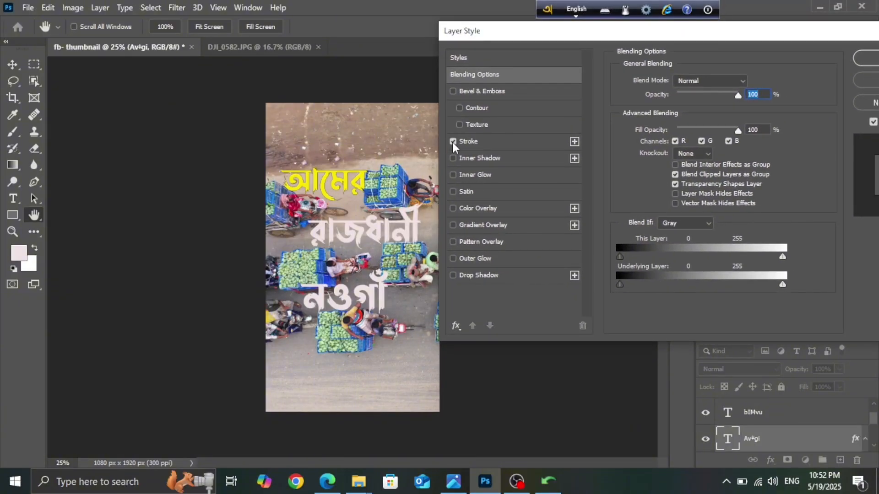
{"action": "left_click", "coordinate": [481, 140]}
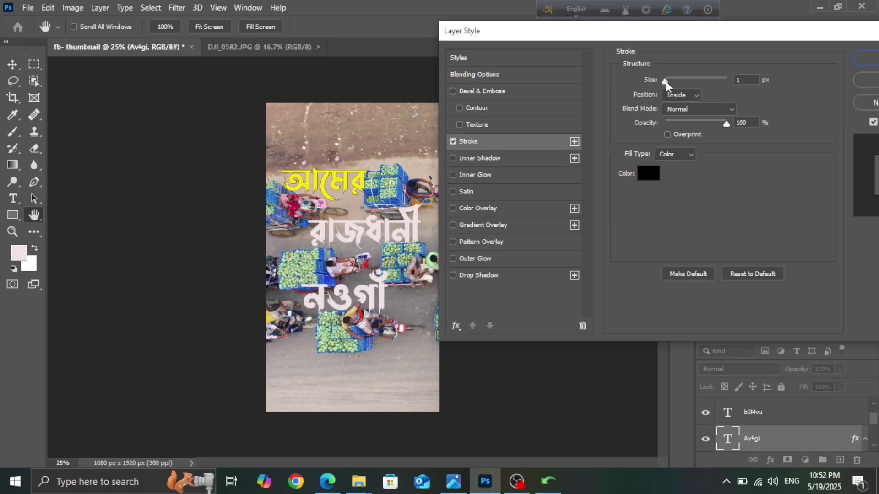
{"action": "left_click_drag", "start_coordinate": [666, 81], "coordinate": [669, 83]}
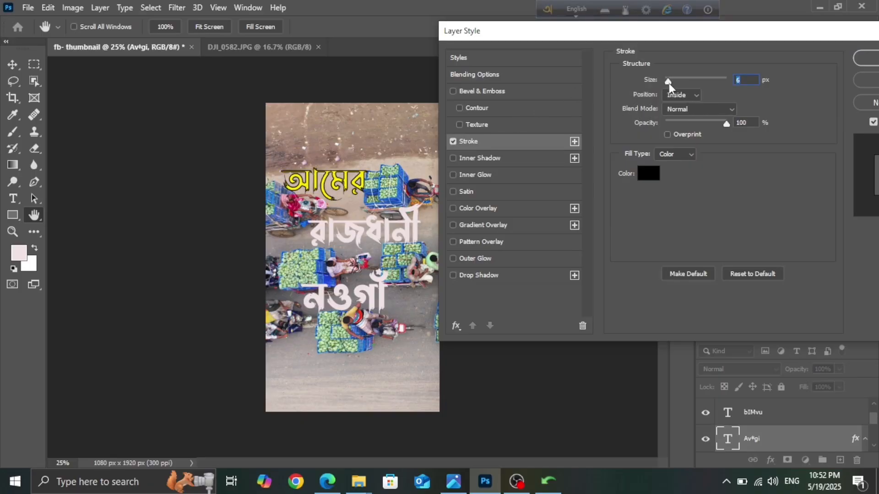
{"action": "left_click", "coordinate": [681, 96]}
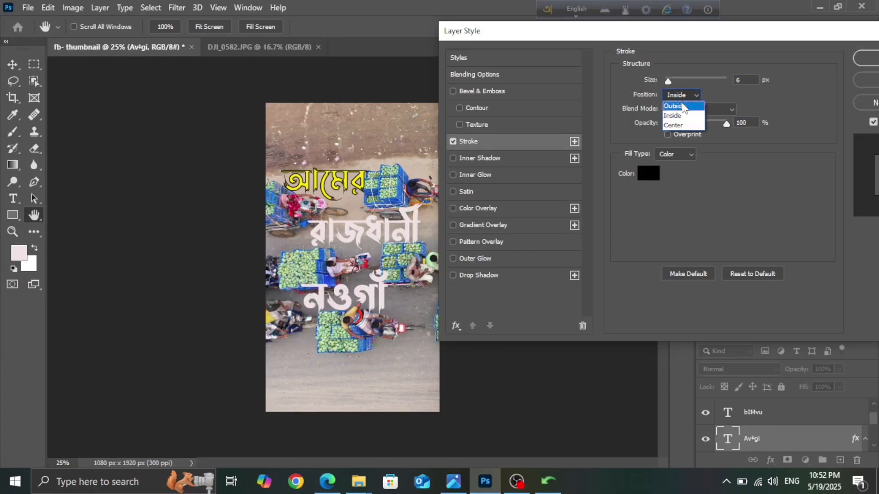
{"action": "left_click", "coordinate": [682, 106]}
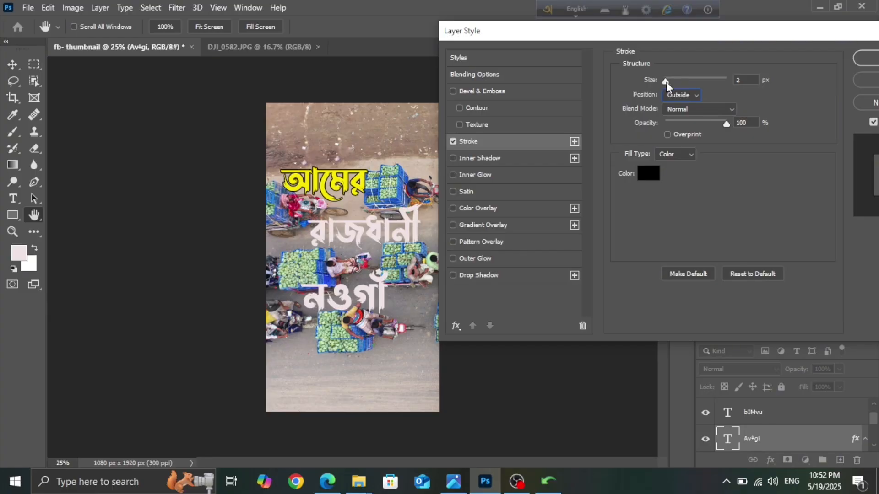
{"action": "left_click_drag", "start_coordinate": [665, 82], "coordinate": [668, 83]}
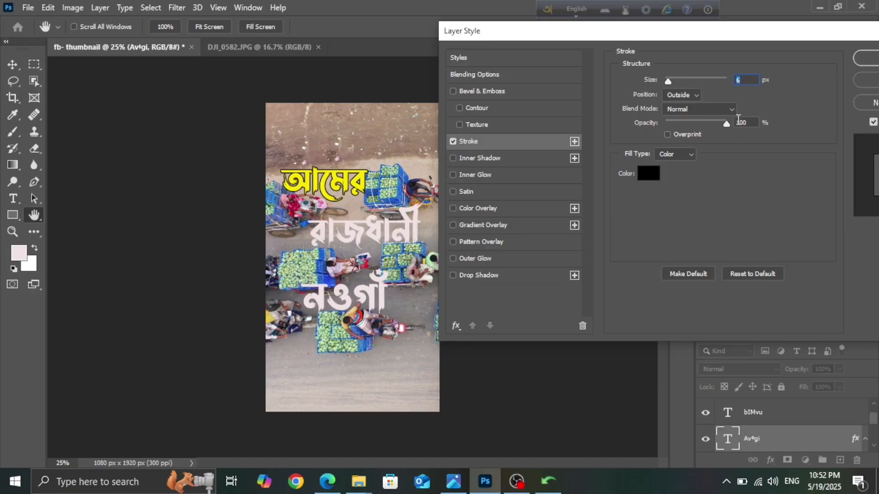
{"action": "left_click_drag", "start_coordinate": [814, 34], "coordinate": [737, 56]}
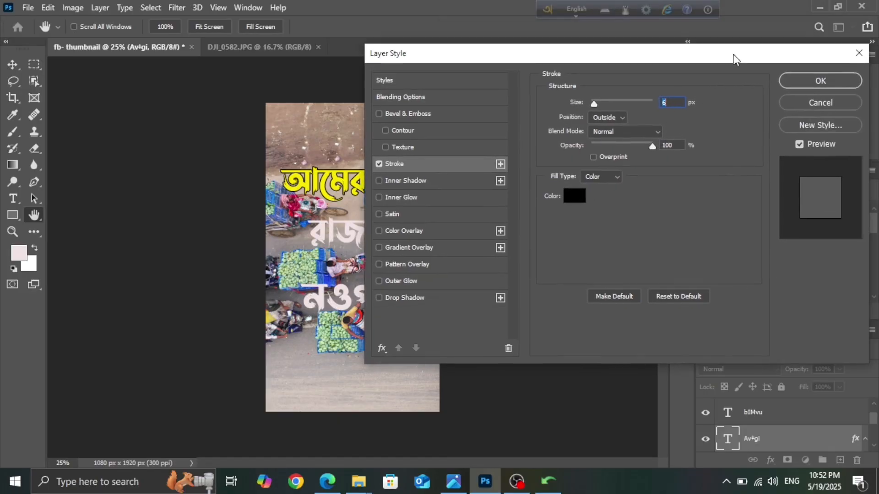
{"action": "left_click", "coordinate": [796, 86]}
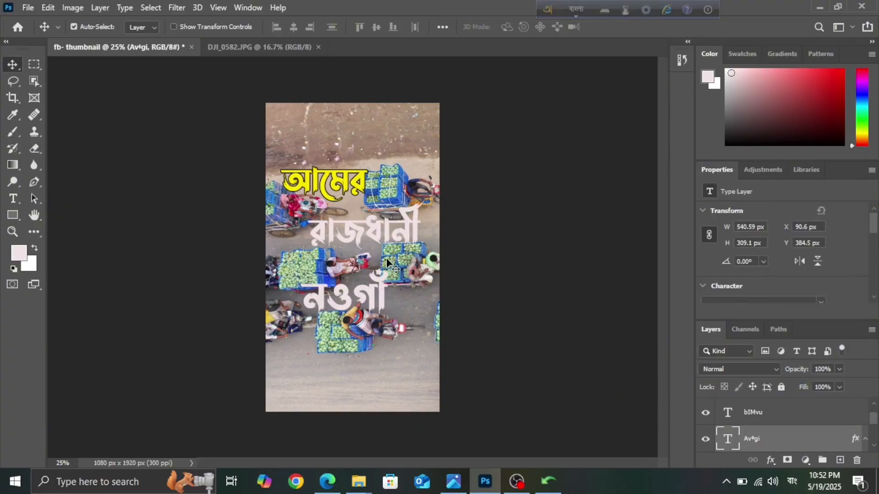
- Set the text colour of the word "রাজধানী" to bright cyan
{"action": "left_click", "coordinate": [378, 238]}
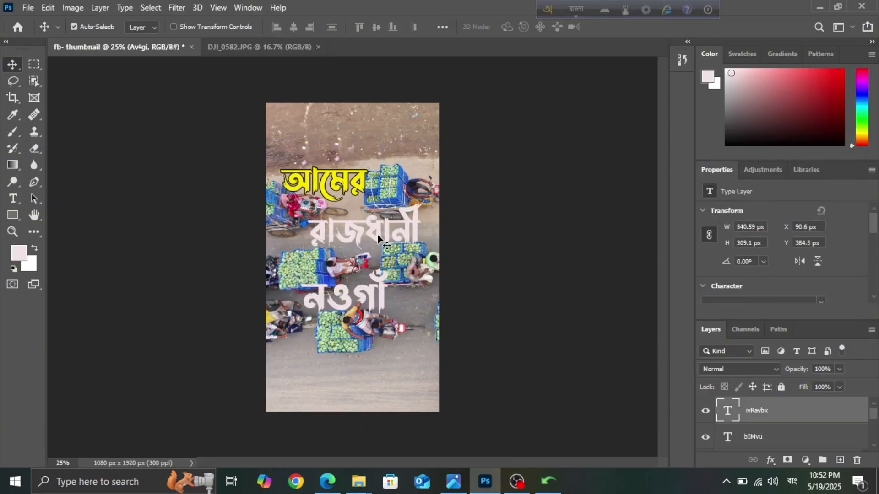
{"action": "double_click", "coordinate": [727, 411]}
{"action": "left_click", "coordinate": [515, 27]}
{"action": "left_click", "coordinate": [171, 153]}
{"action": "left_click_drag", "start_coordinate": [219, 124], "coordinate": [145, 137]}
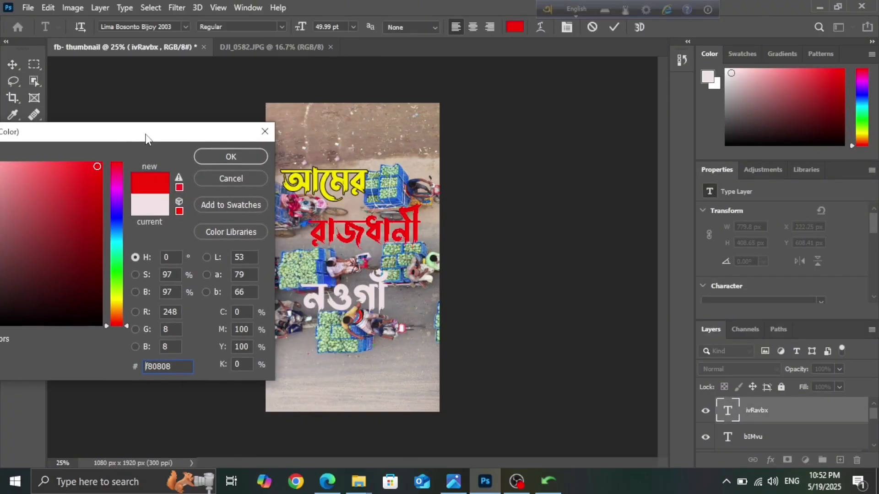
{"action": "left_click_drag", "start_coordinate": [117, 246], "coordinate": [117, 243]}
{"action": "left_click", "coordinate": [231, 157]}
{"action": "key", "text": "F12"}
- Make the layer list taller and copy the layer style of the "আমের" text layer
{"action": "double_click", "coordinate": [752, 438]}
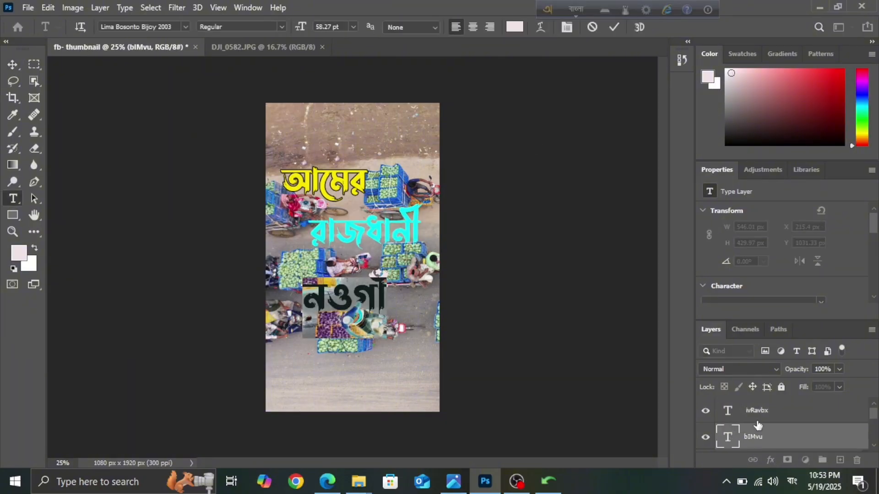
{"action": "left_click_drag", "start_coordinate": [784, 321], "coordinate": [784, 292]}
{"action": "left_click", "coordinate": [802, 385]}
{"action": "key", "text": "v"}
{"action": "scroll", "coordinate": [785, 385], "scroll_direction": "down", "scroll_amount": 3}
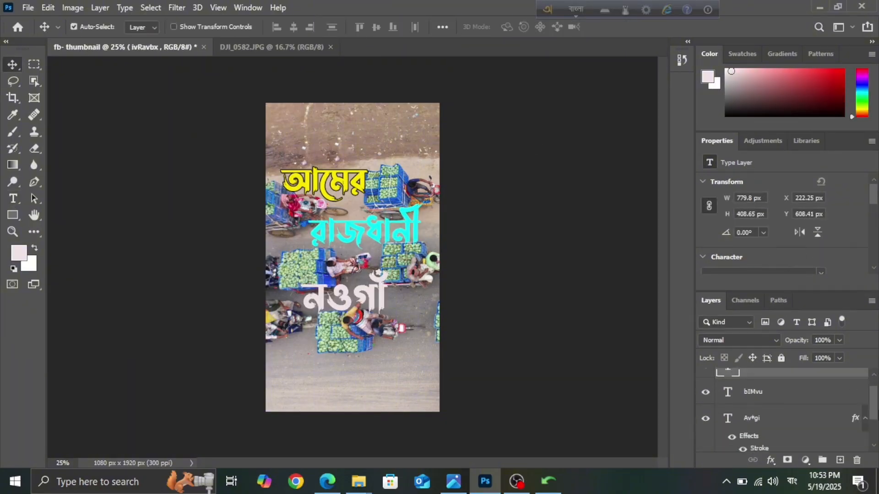
{"action": "left_click", "coordinate": [755, 382]}
{"action": "right_click", "coordinate": [756, 382]}
{"action": "left_click", "coordinate": [671, 433]}
{"action": "scroll", "coordinate": [818, 413], "scroll_direction": "up", "scroll_amount": 3}
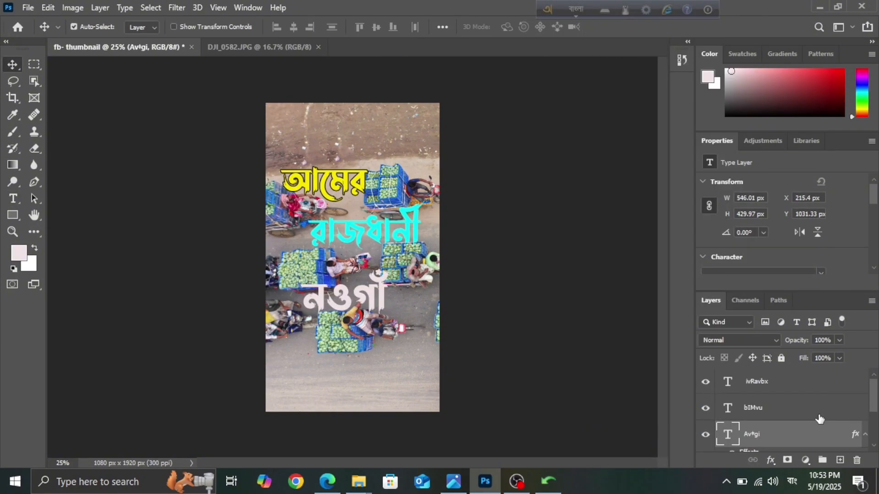
- Paste the copied stroke style onto the "নওগাঁ" and "রাজধানী" text layers
{"action": "right_click", "coordinate": [816, 412]}
{"action": "left_click", "coordinate": [731, 446]}
{"action": "right_click", "coordinate": [798, 385]}
{"action": "left_click", "coordinate": [741, 446]}
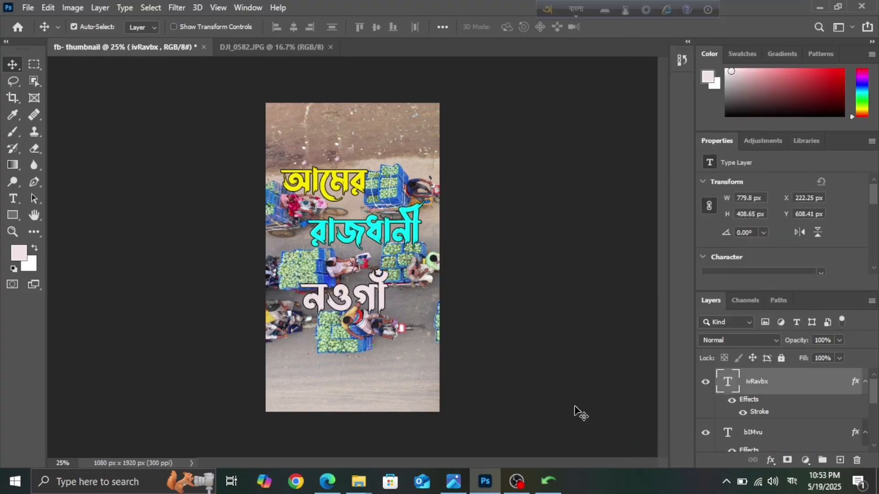
- Set the text colour of the word "নওগাঁ" to bright yellow
{"action": "left_click", "coordinate": [369, 299]}
{"action": "double_click", "coordinate": [370, 298]}
{"action": "left_click", "coordinate": [515, 27]}
{"action": "left_click", "coordinate": [190, 302]}
{"action": "left_click", "coordinate": [172, 165]}
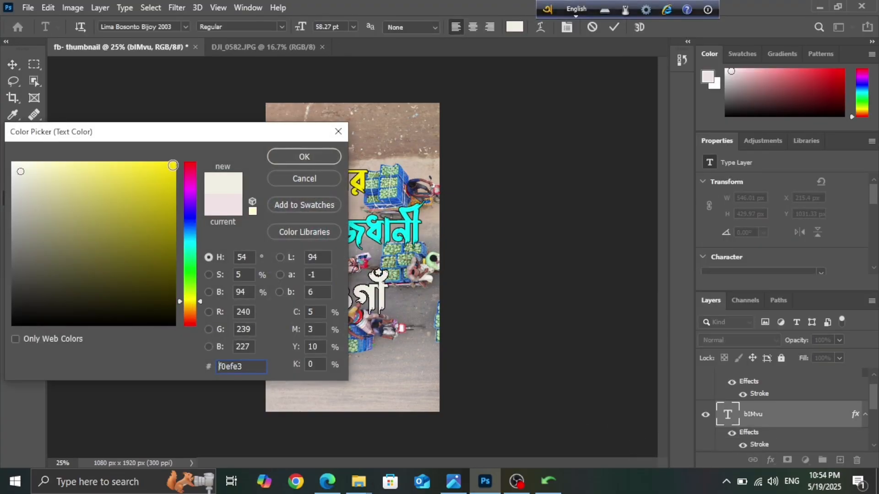
{"action": "left_click", "coordinate": [276, 156]}
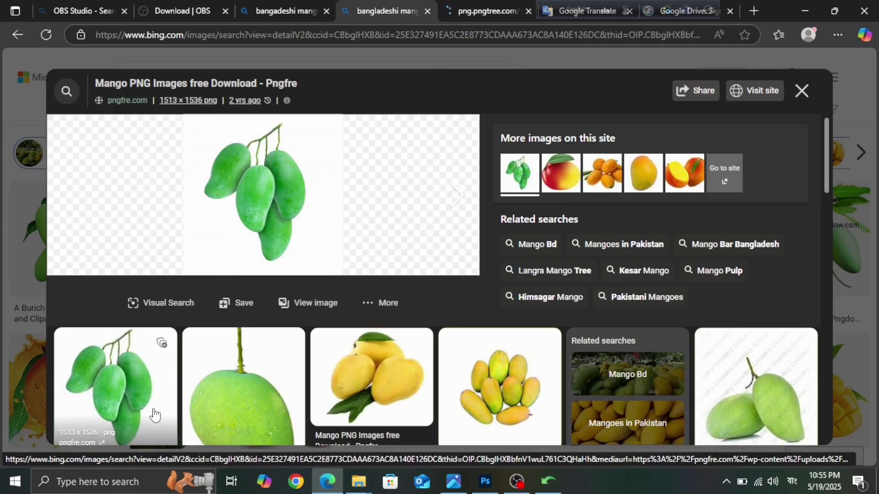
- In Edge, preview the single green mango PNG, return to the hanging green mango cluster and open its image in a new tab
{"action": "left_click", "coordinate": [219, 425]}
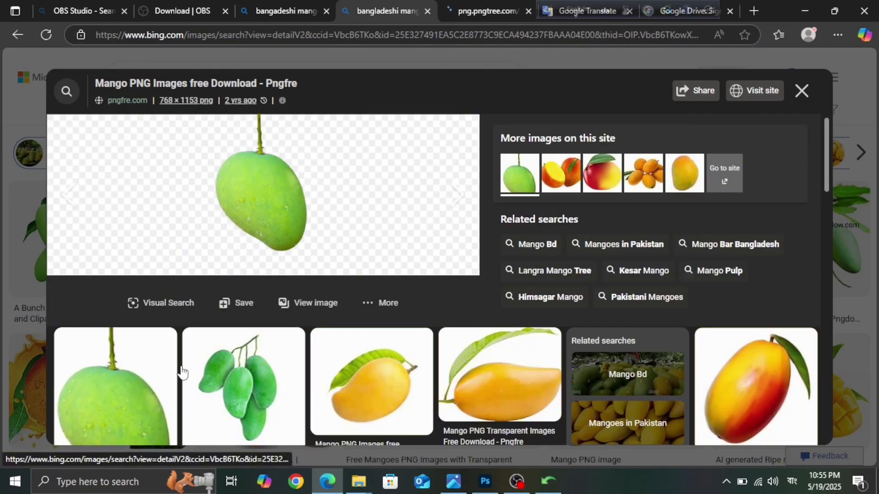
{"action": "left_click", "coordinate": [219, 380]}
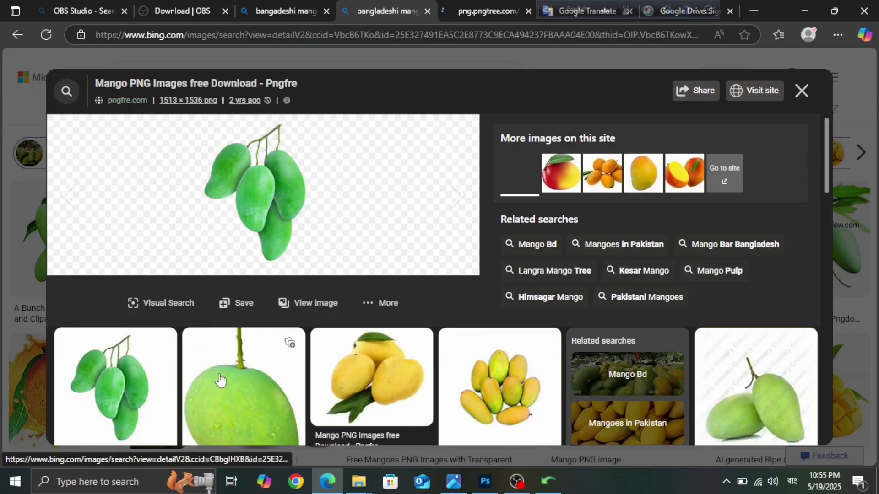
{"action": "right_click", "coordinate": [258, 181]}
{"action": "left_click", "coordinate": [292, 202]}
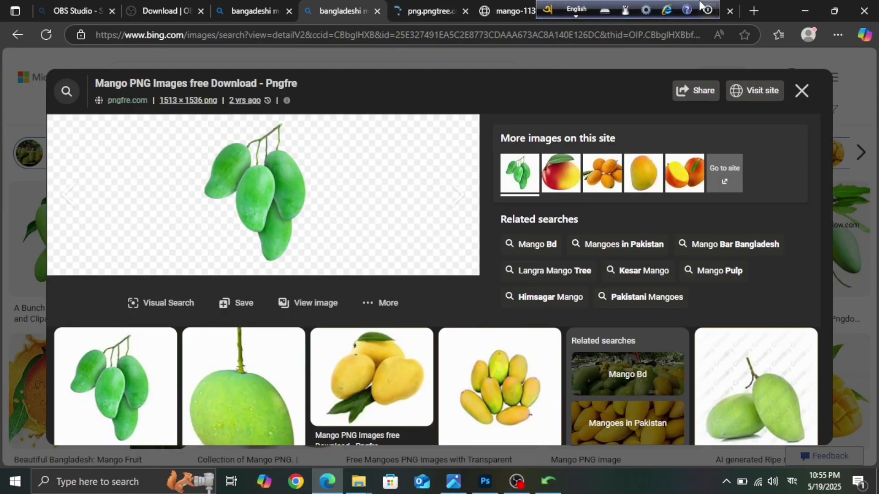
- Dismiss the floating Bangla keyboard toolbar and close every browser tab after the "bangladeshi mango png" search results
{"action": "left_click", "coordinate": [707, 10]}
{"action": "left_click", "coordinate": [713, 42]}
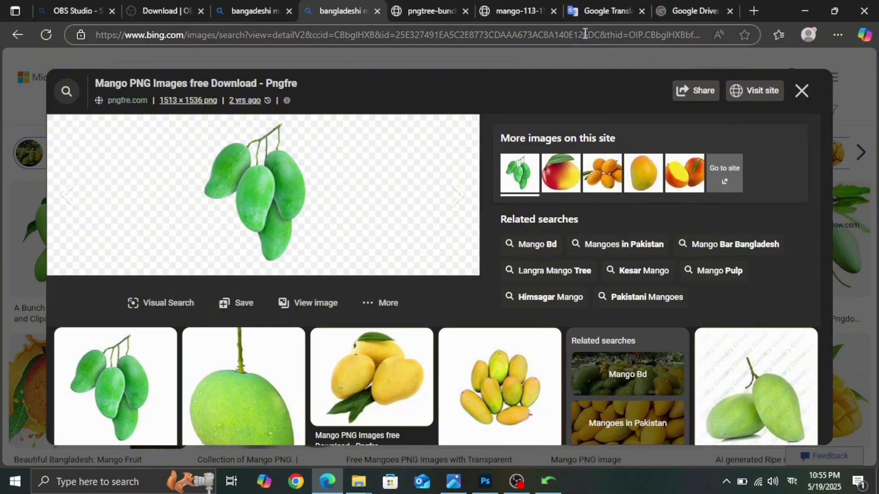
{"action": "left_click", "coordinate": [554, 12]}
{"action": "left_click", "coordinate": [555, 12]}
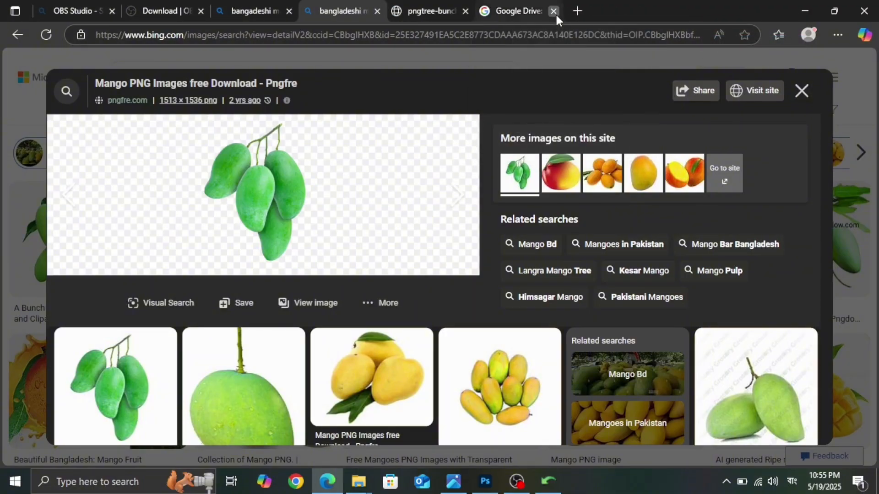
{"action": "left_click", "coordinate": [555, 12]}
{"action": "left_click", "coordinate": [553, 12]}
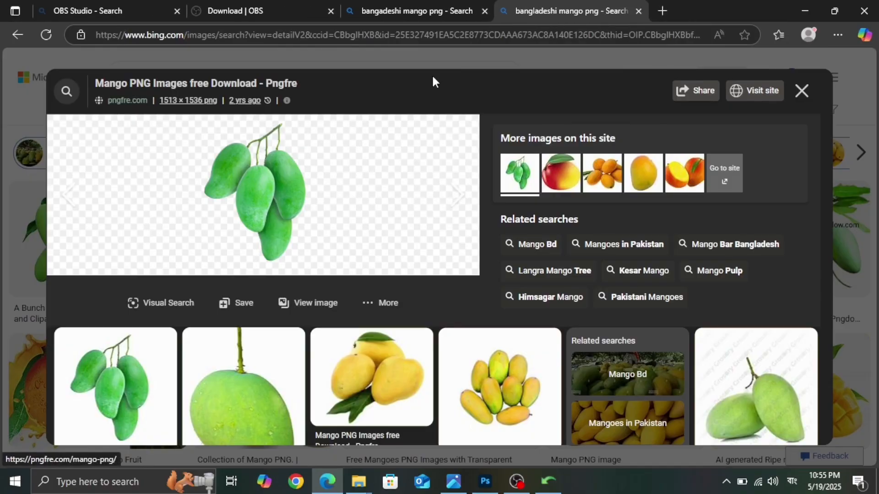
- Open the pngfre.com green mango cluster image at full size in its own tab and switch to it
{"action": "right_click", "coordinate": [413, 177]}
{"action": "left_click", "coordinate": [437, 191]}
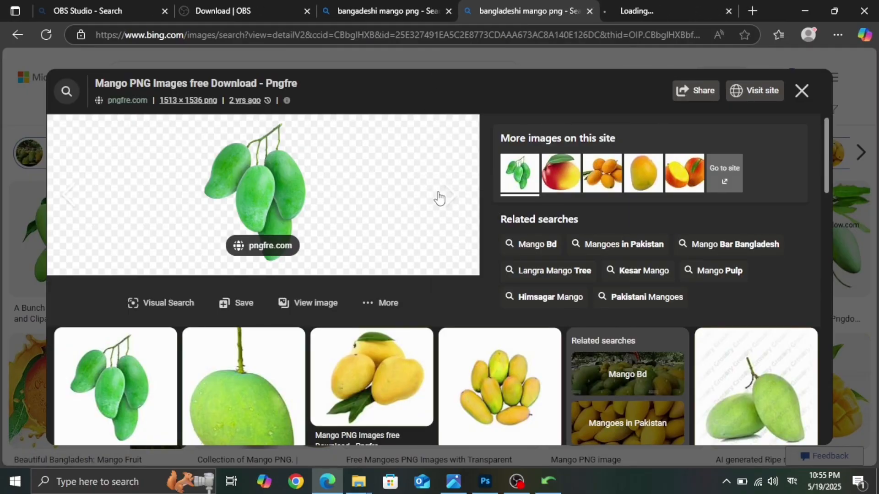
{"action": "left_click", "coordinate": [628, 15]}
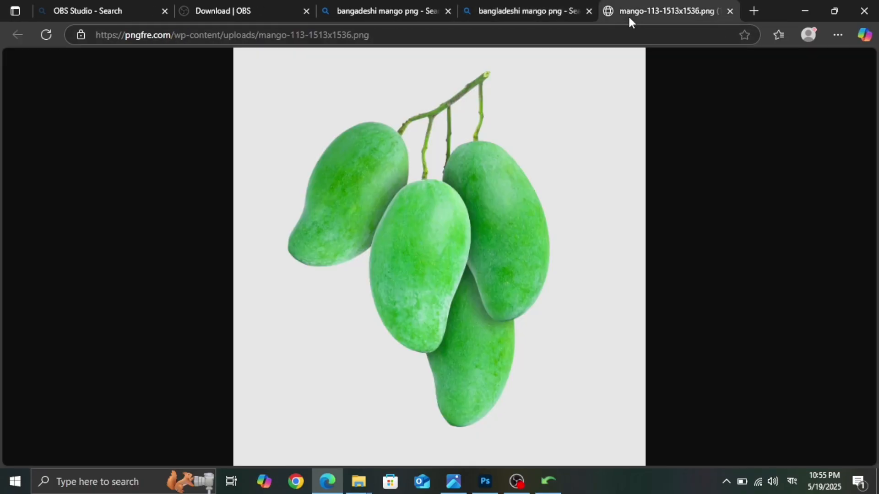
- Save the pngfre.com green mango cluster image as PNG mango-113-1513x1536 in the Downloads folder
{"action": "right_click", "coordinate": [518, 219]}
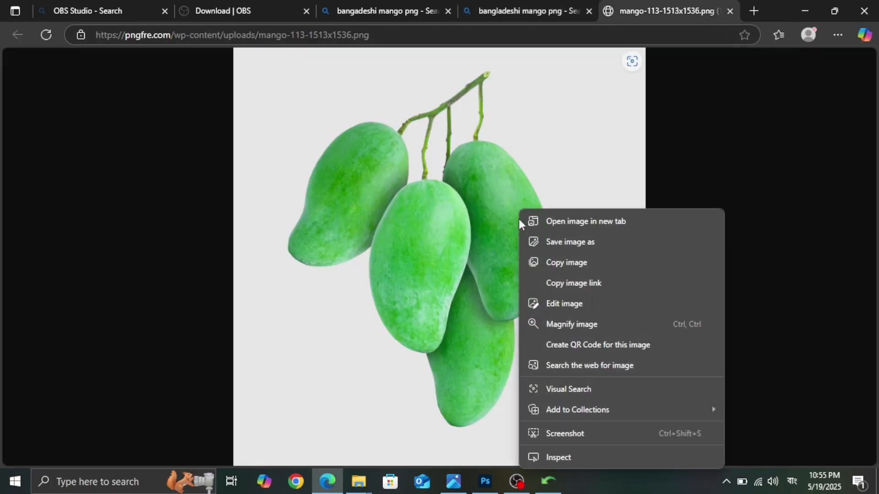
{"action": "left_click", "coordinate": [561, 243]}
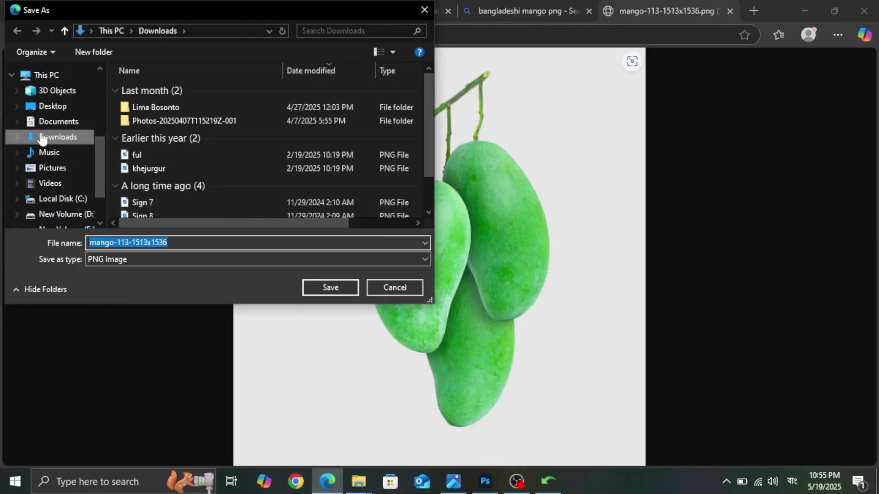
{"action": "left_click", "coordinate": [42, 139]}
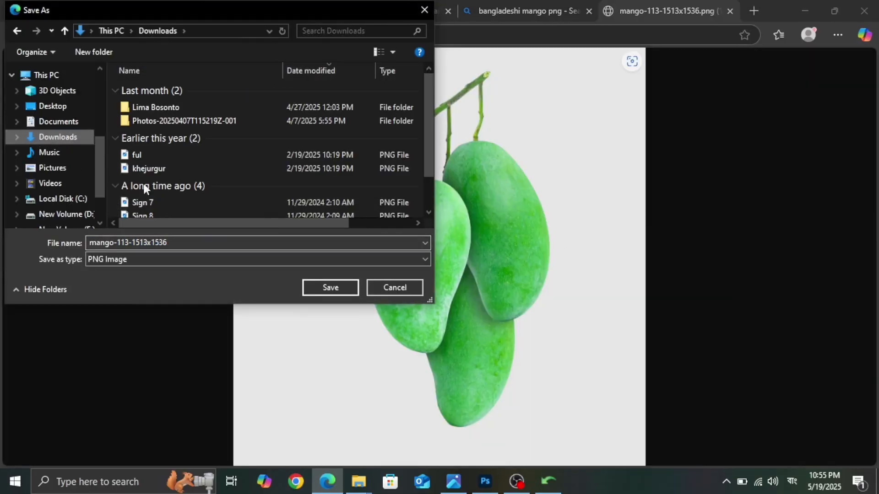
{"action": "left_click", "coordinate": [310, 284]}
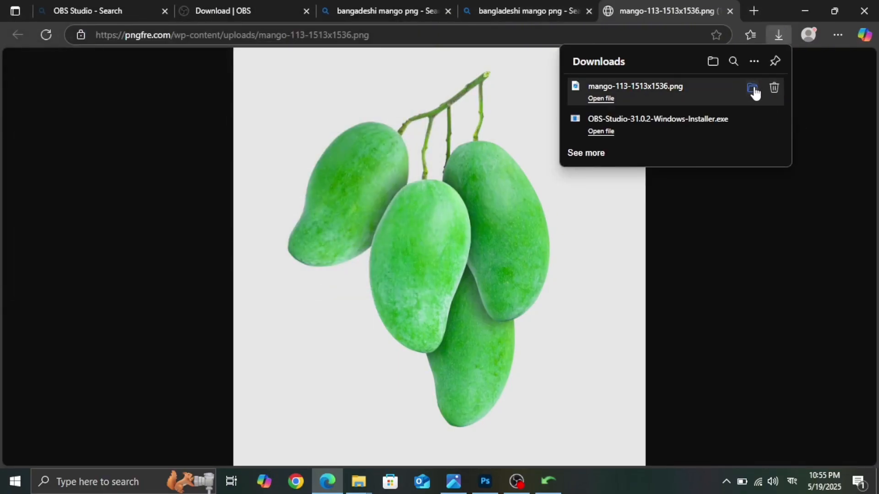
- Open the downloaded mango-113-1513x1536 file in Photoshop and move its mango cluster into the fb- thumbnail document
{"action": "left_click", "coordinate": [753, 89]}
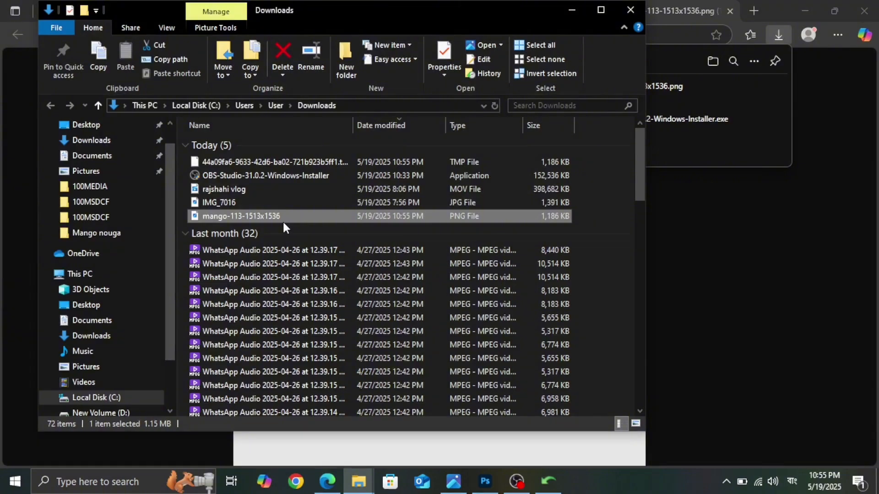
{"action": "left_click_drag", "start_coordinate": [282, 216], "coordinate": [351, 207]}
{"action": "left_click_drag", "start_coordinate": [293, 158], "coordinate": [339, 48]}
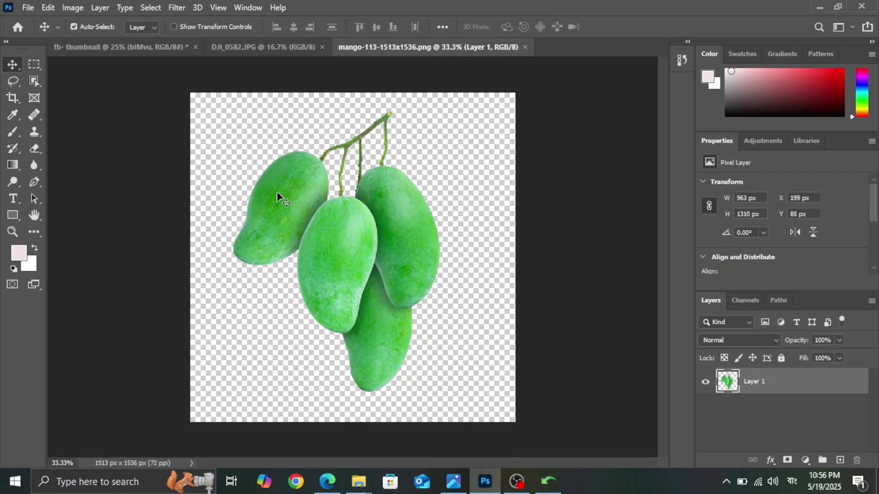
{"action": "left_click_drag", "start_coordinate": [294, 215], "coordinate": [117, 75]}
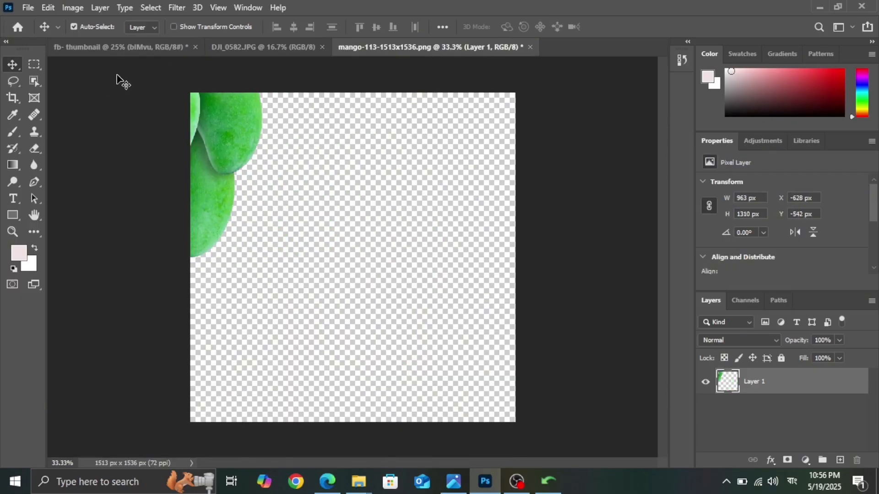
{"action": "left_click_drag", "start_coordinate": [210, 119], "coordinate": [307, 268]}
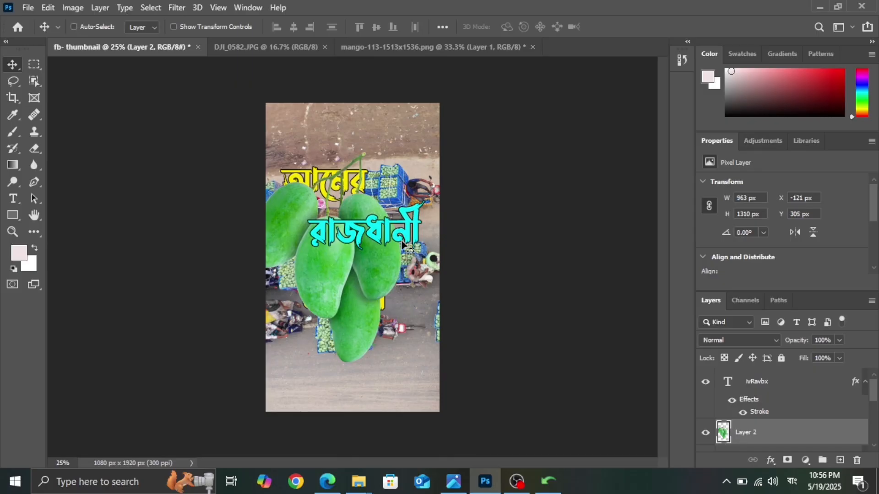
- Scale the mango cluster proportionally to about 25% and place it beside the start of the word "রাজধানী"
{"action": "key", "text": "ctrl+t"}
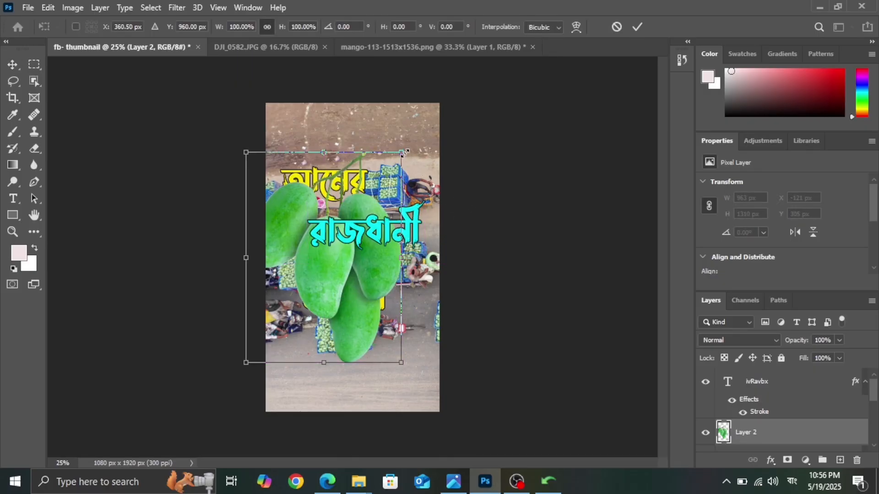
{"action": "left_click_drag", "start_coordinate": [401, 152], "coordinate": [304, 283]}
{"action": "left_click_drag", "start_coordinate": [299, 333], "coordinate": [358, 228]}
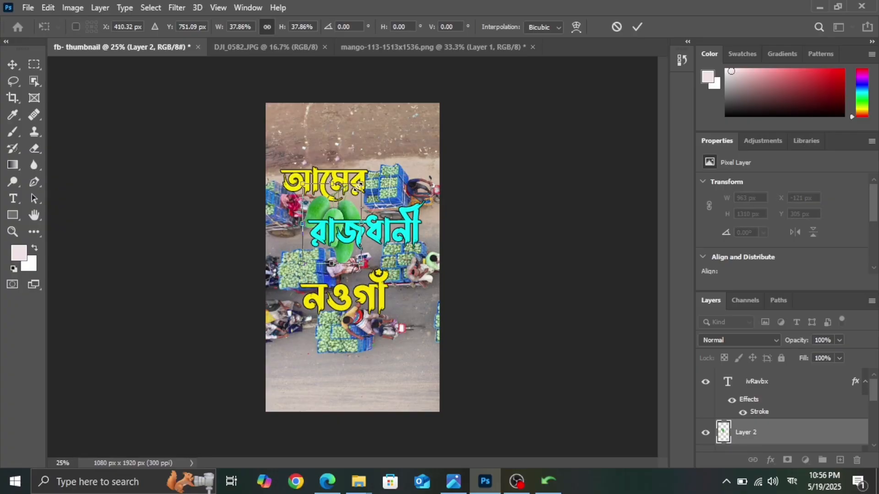
{"action": "left_click_drag", "start_coordinate": [359, 185], "coordinate": [298, 203]}
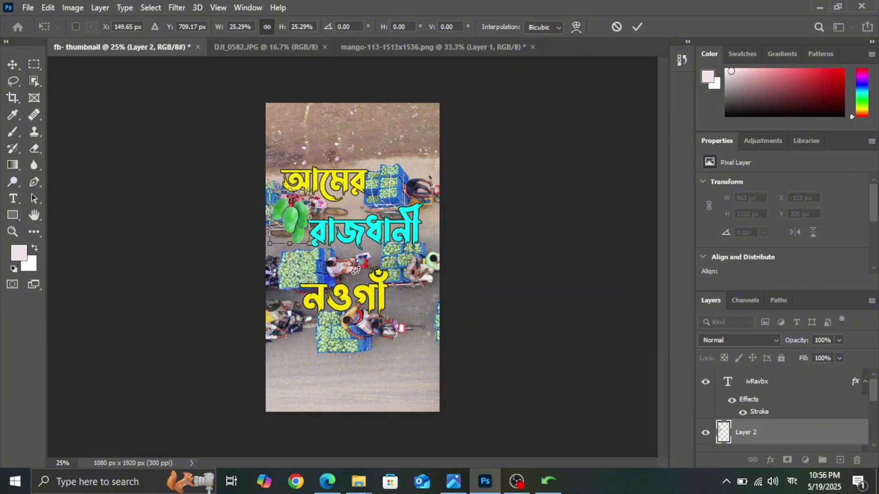
{"action": "key", "text": "Return"}
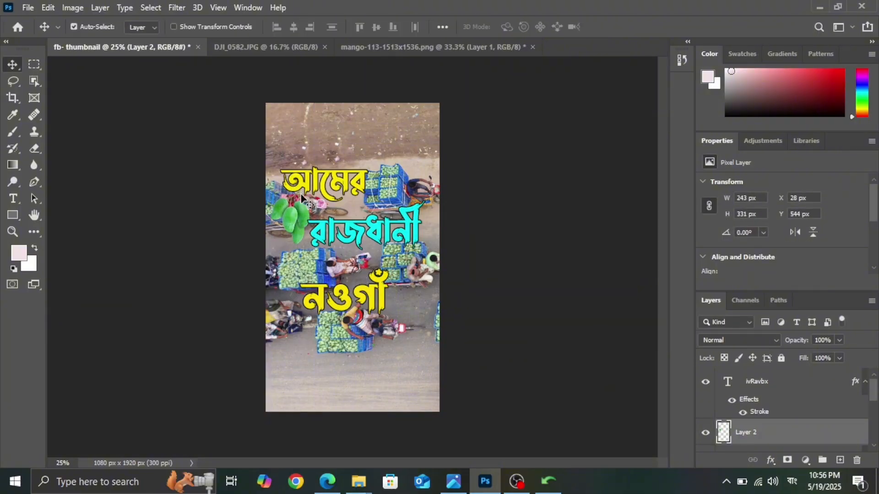
- Reorder the mango cluster layer below all the title text layers, directly above the drone photo layer
{"action": "left_click_drag", "start_coordinate": [800, 432], "coordinate": [821, 450]}
{"action": "left_click_drag", "start_coordinate": [872, 400], "coordinate": [875, 414]}
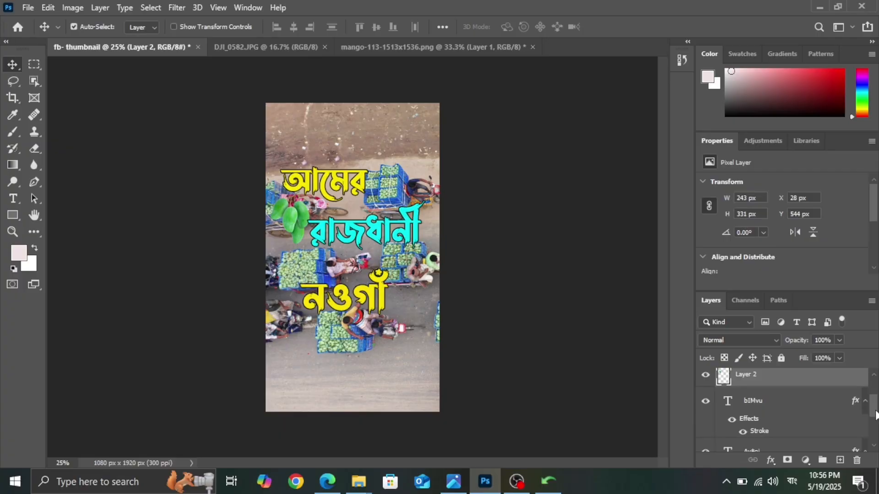
{"action": "left_click_drag", "start_coordinate": [822, 386], "coordinate": [812, 449]}
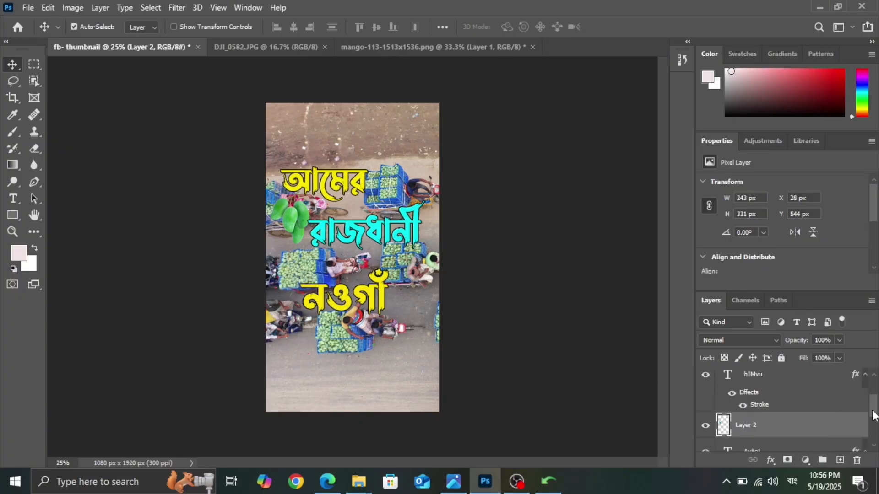
{"action": "left_click_drag", "start_coordinate": [874, 415], "coordinate": [874, 430]}
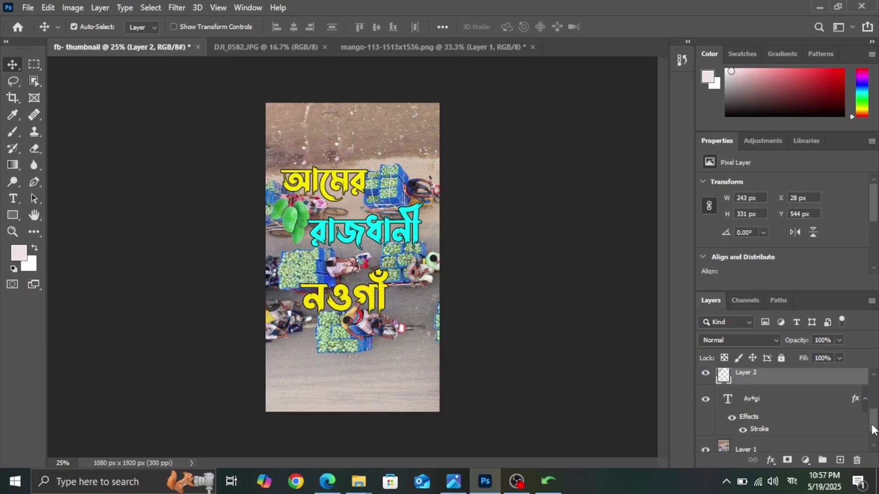
{"action": "left_click_drag", "start_coordinate": [821, 379], "coordinate": [812, 439]}
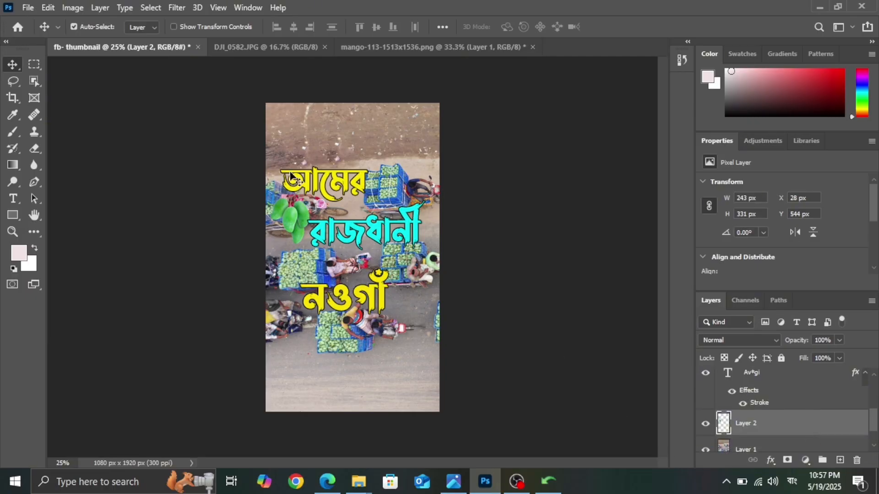
- Move the mango cluster up to about X 45 px, Y 517 px so its stem hangs behind the word "আমের"
{"action": "key", "text": "ctrl+space"}
{"action": "left_click", "coordinate": [312, 209]}
{"action": "left_click", "coordinate": [312, 209]}
{"action": "left_click", "coordinate": [312, 209]}
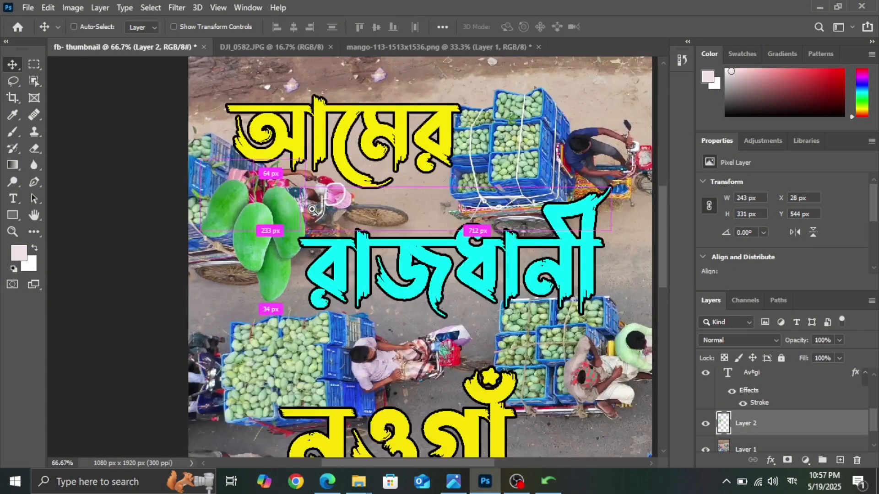
{"action": "left_click", "coordinate": [312, 209]}
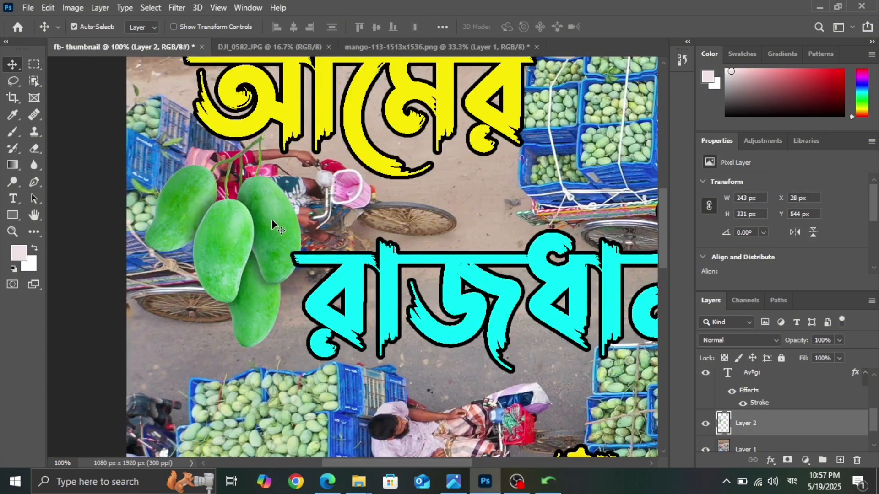
{"action": "left_click_drag", "start_coordinate": [274, 225], "coordinate": [282, 202]}
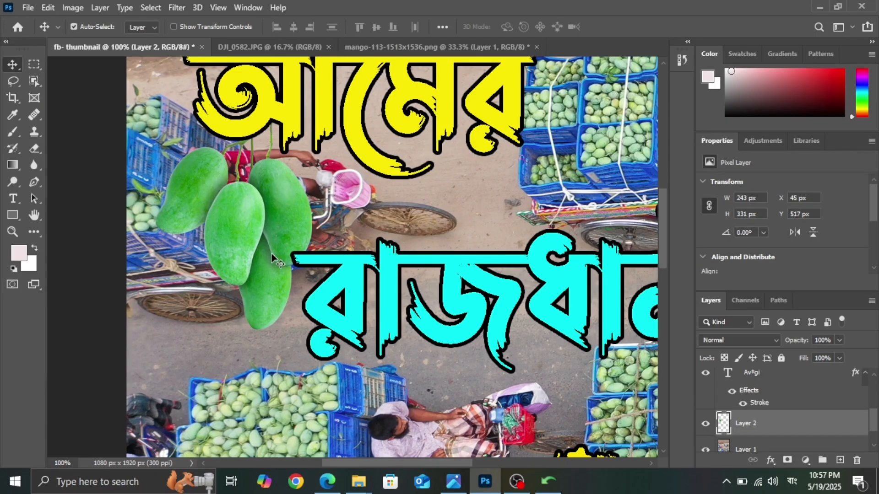
- Recolour the word "আমের" with a mid green sampled from the mango cluster, RGB 56, 174, 57
{"action": "left_click", "coordinate": [241, 117]}
{"action": "double_click", "coordinate": [240, 114]}
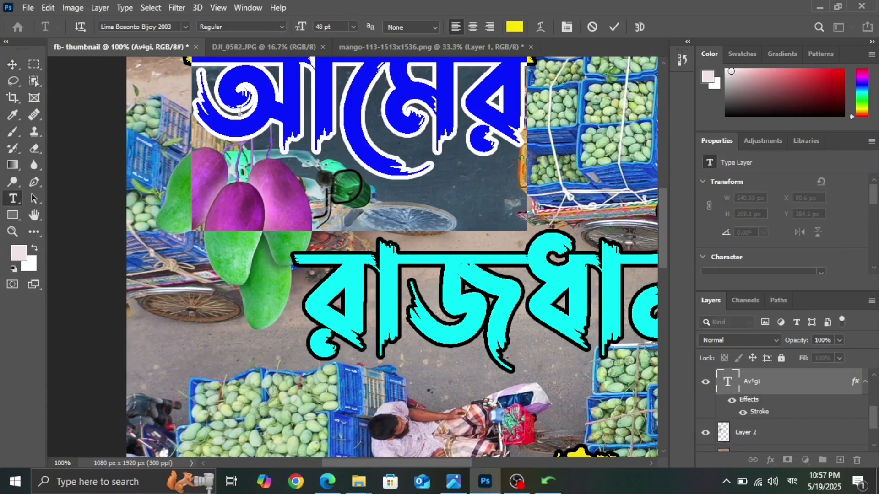
{"action": "left_click", "coordinate": [513, 28]}
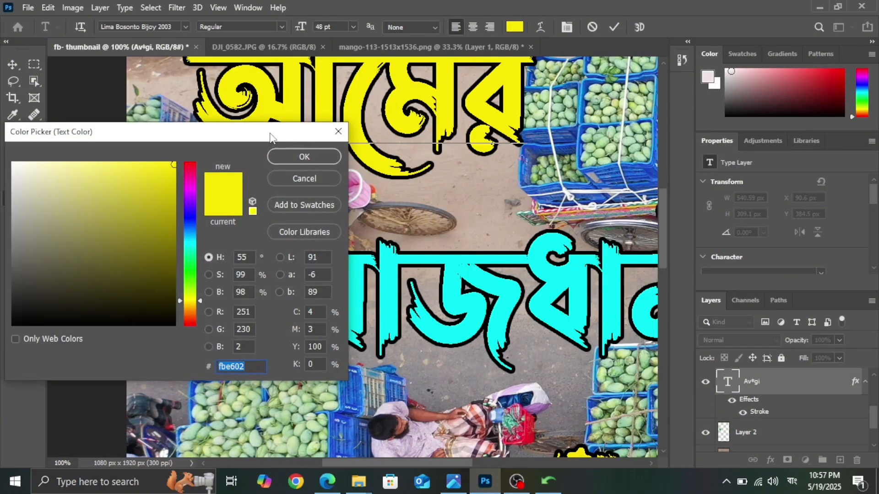
{"action": "left_click_drag", "start_coordinate": [270, 132], "coordinate": [283, 251]}
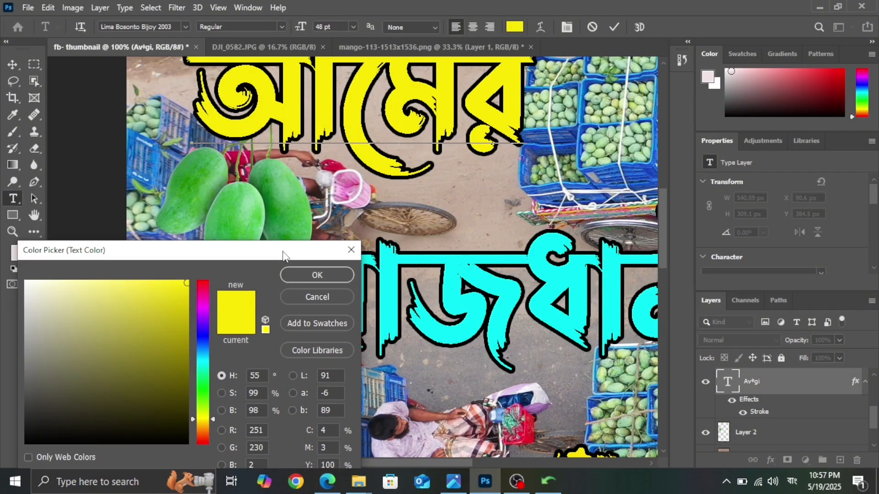
{"action": "left_click", "coordinate": [245, 207]}
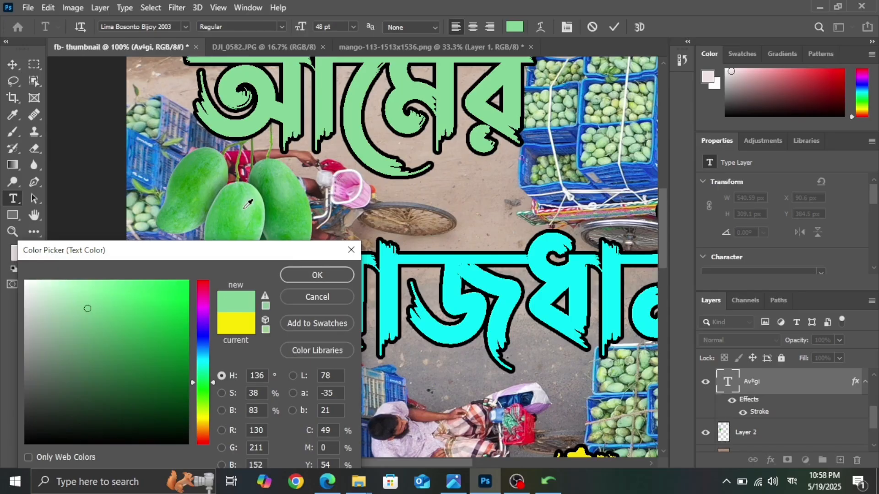
{"action": "left_click", "coordinate": [236, 204]}
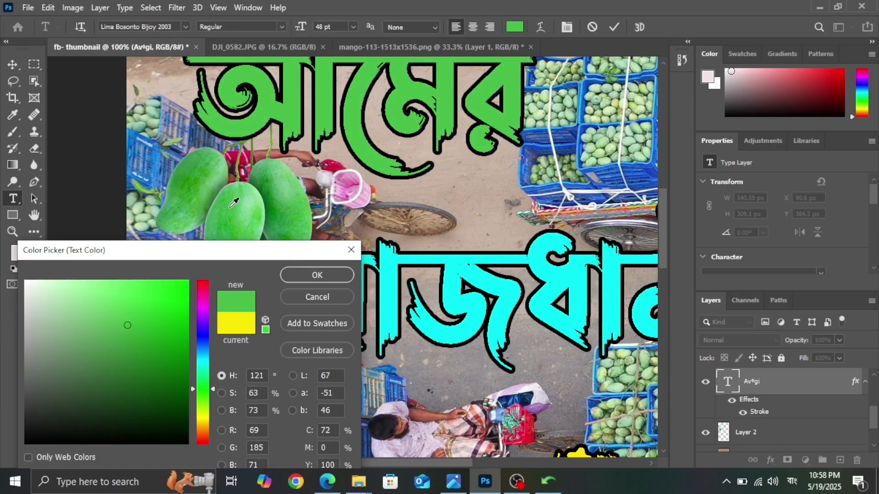
{"action": "left_click", "coordinate": [231, 207]}
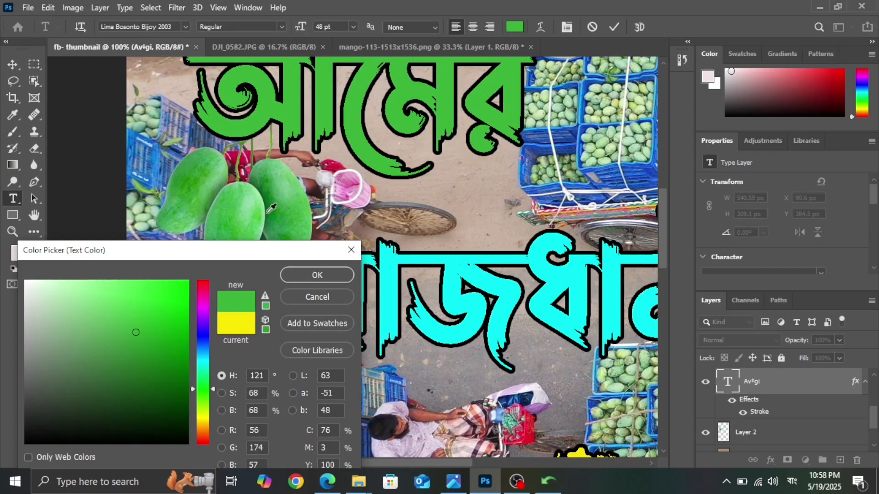
{"action": "left_click", "coordinate": [310, 275]}
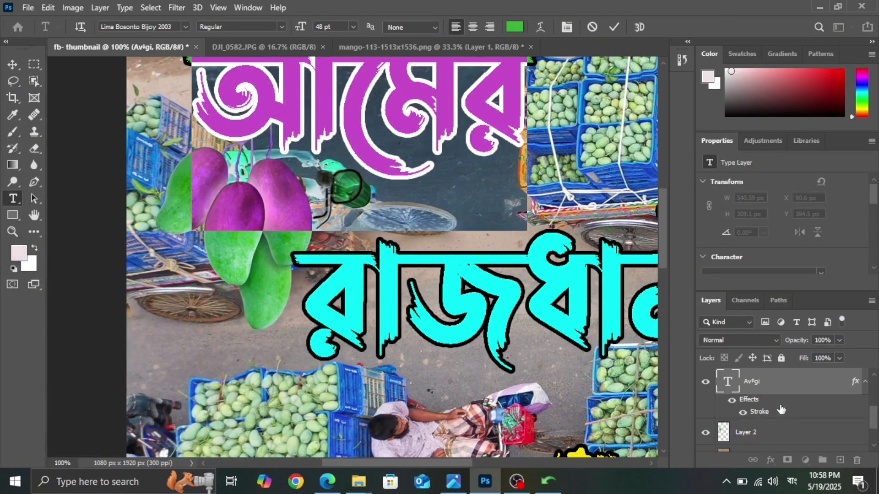
- Enable a Pattern Overlay on the "আমের" text layer and open its pattern choices
{"action": "double_click", "coordinate": [747, 402]}
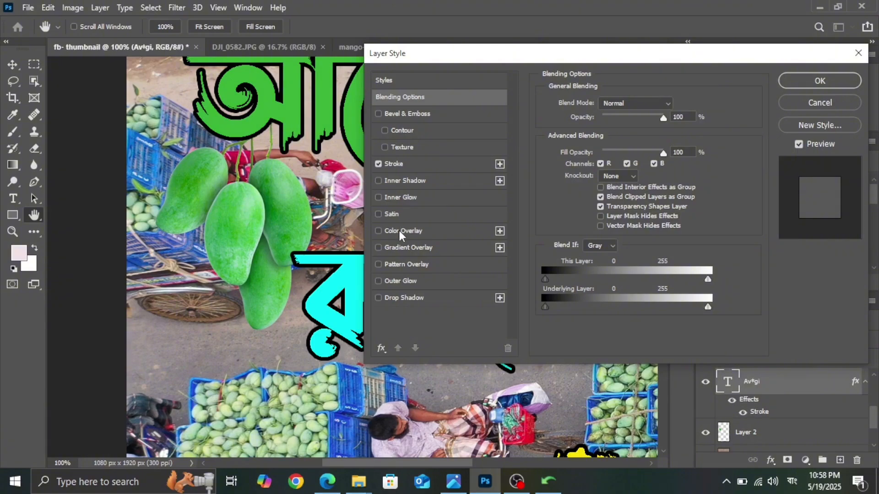
{"action": "left_click", "coordinate": [378, 265]}
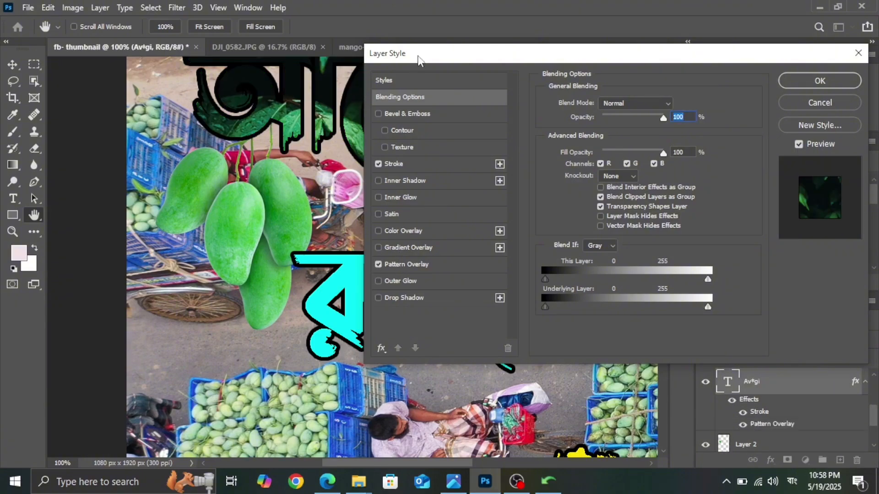
{"action": "left_click_drag", "start_coordinate": [418, 56], "coordinate": [549, 94]}
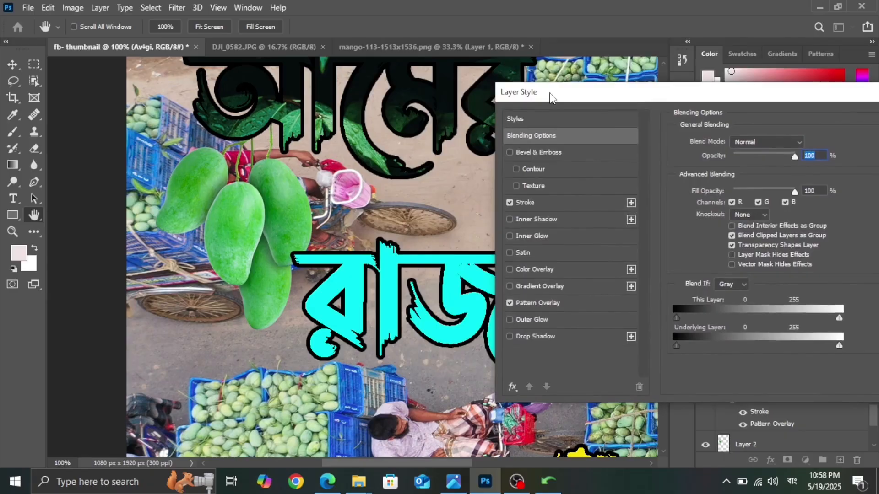
{"action": "left_click", "coordinate": [541, 304]}
{"action": "left_click", "coordinate": [761, 197]}
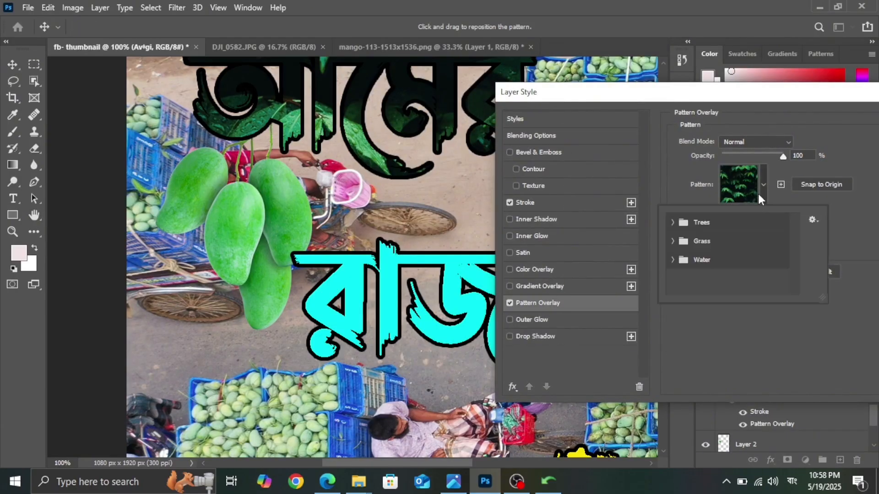
{"action": "left_click", "coordinate": [813, 221]}
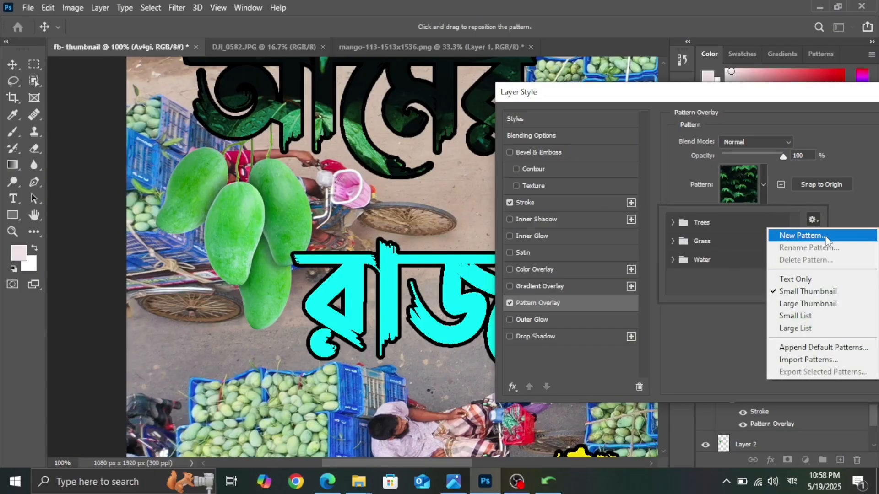
{"action": "left_click", "coordinate": [801, 235]}
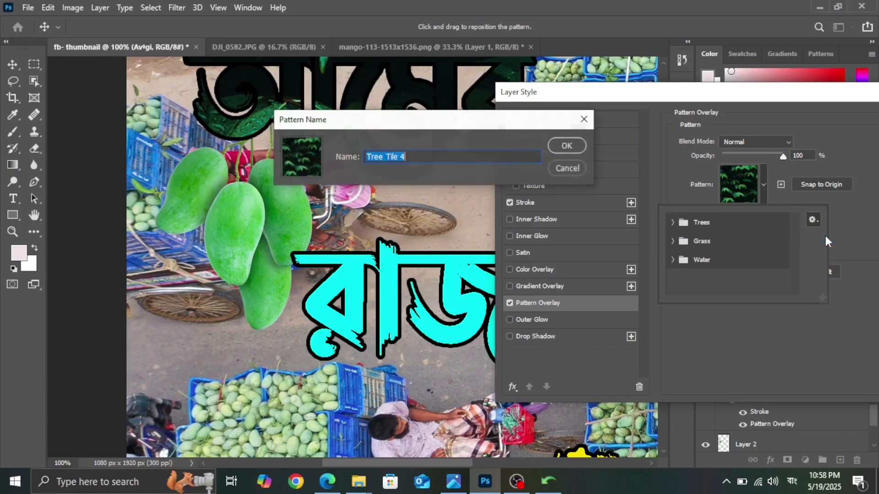
{"action": "left_click", "coordinate": [570, 166]}
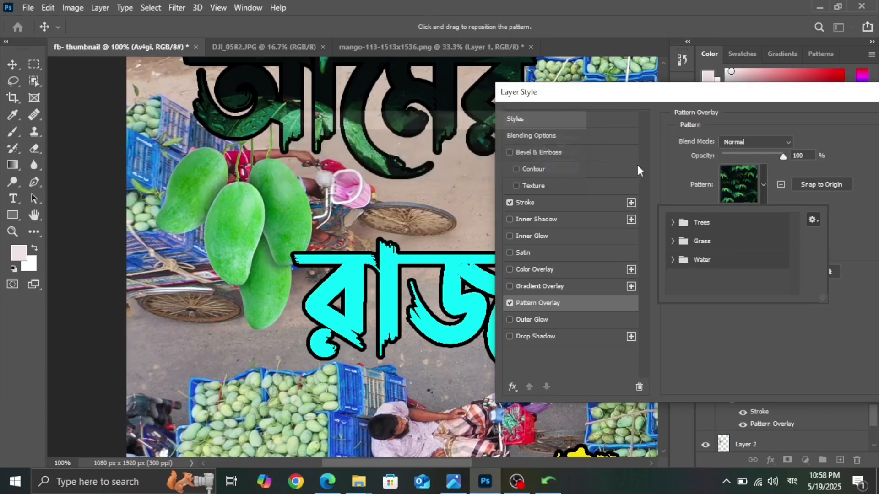
{"action": "left_click", "coordinate": [813, 220]}
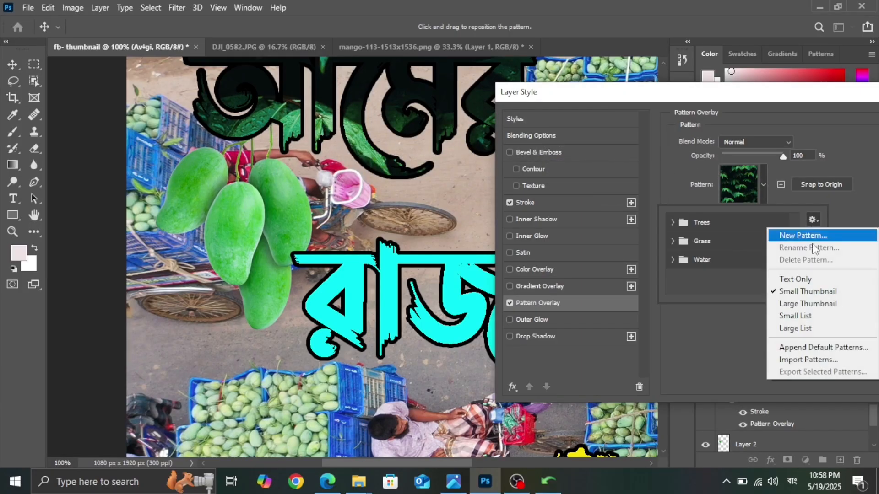
{"action": "left_click", "coordinate": [813, 360]}
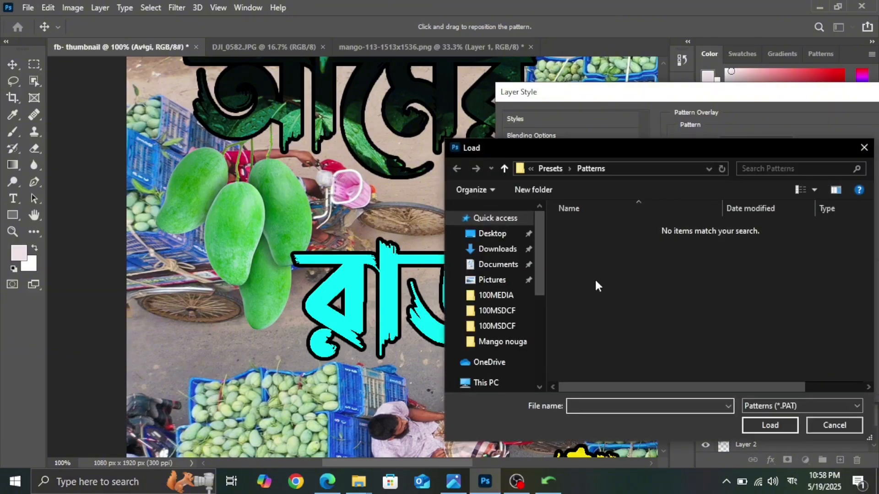
{"action": "left_click", "coordinate": [510, 250]}
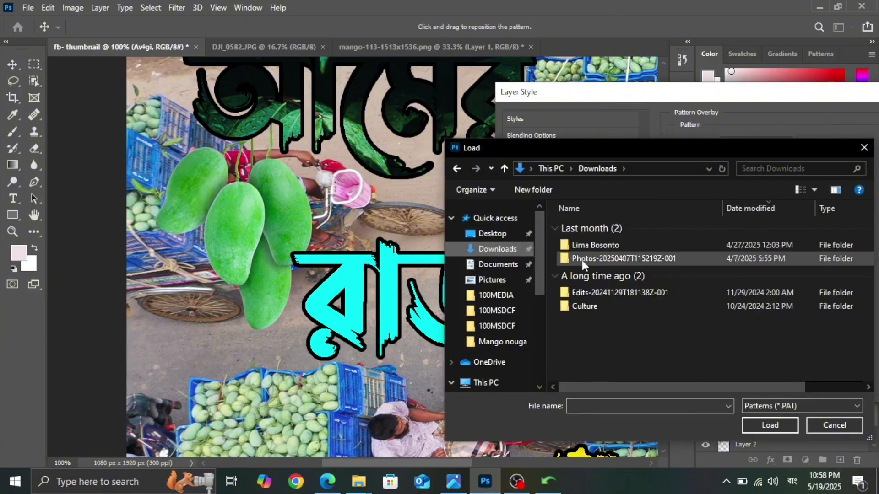
{"action": "left_click", "coordinate": [772, 401]}
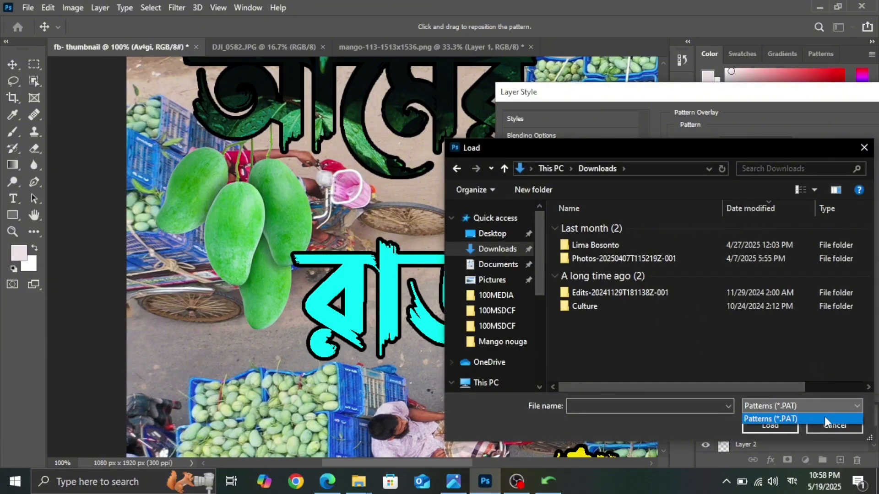
{"action": "left_click", "coordinate": [830, 427]}
{"action": "left_click", "coordinate": [830, 428]}
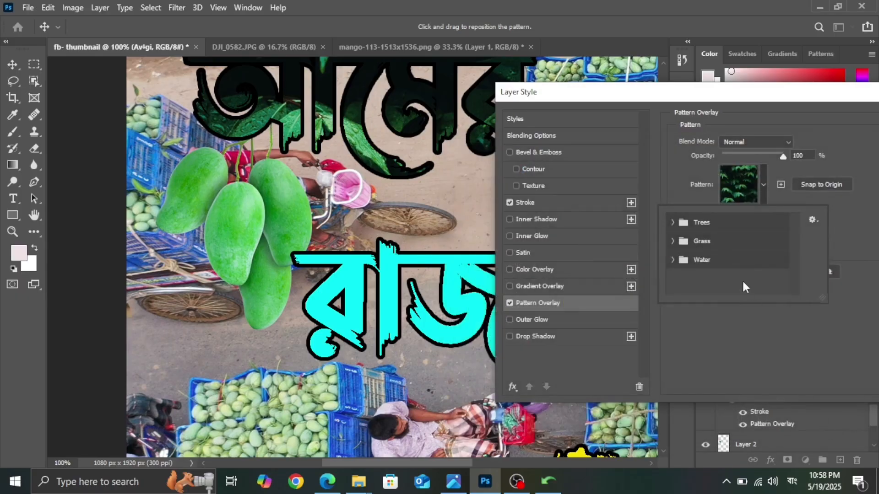
- Keep the dark leaf pattern from the Trees group on "আমের", lower its Pattern Overlay opacity to 29% and apply the style
{"action": "left_click", "coordinate": [688, 222]}
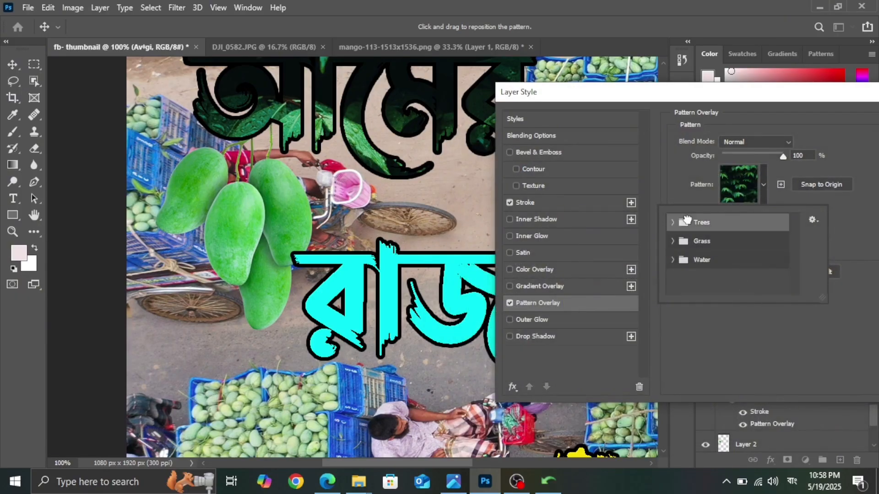
{"action": "left_click", "coordinate": [673, 223]}
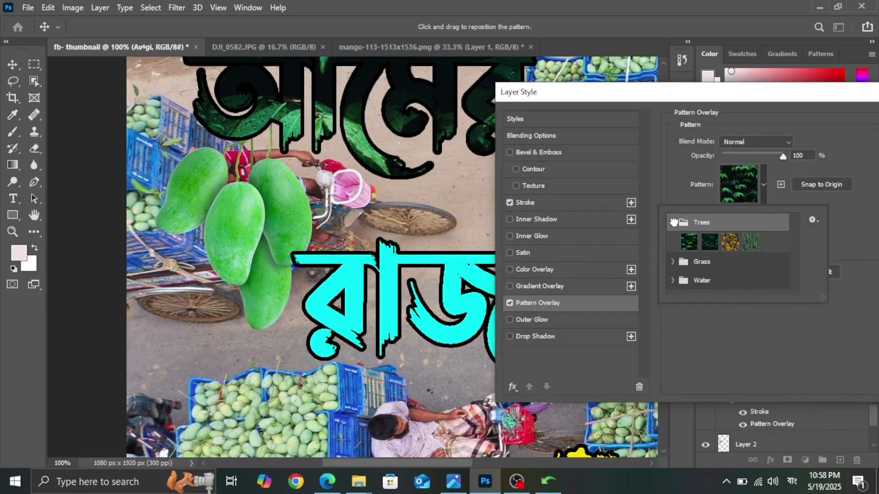
{"action": "left_click", "coordinate": [769, 156]}
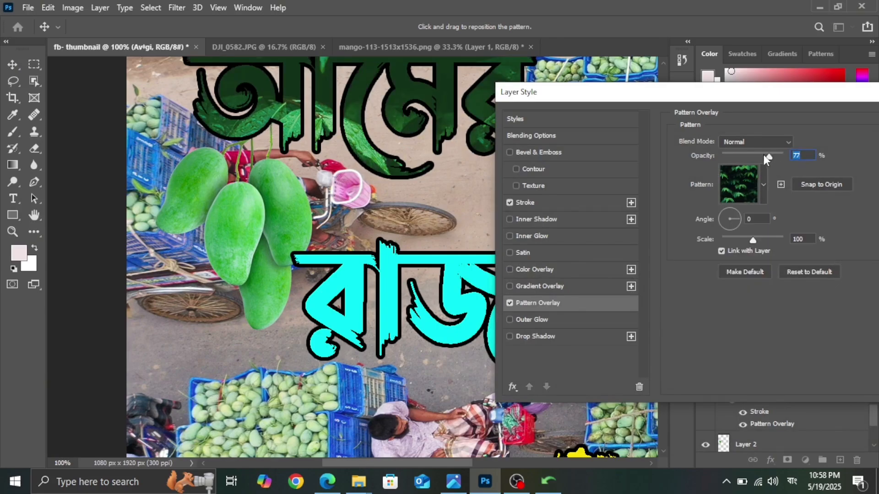
{"action": "left_click_drag", "start_coordinate": [764, 154], "coordinate": [739, 154]}
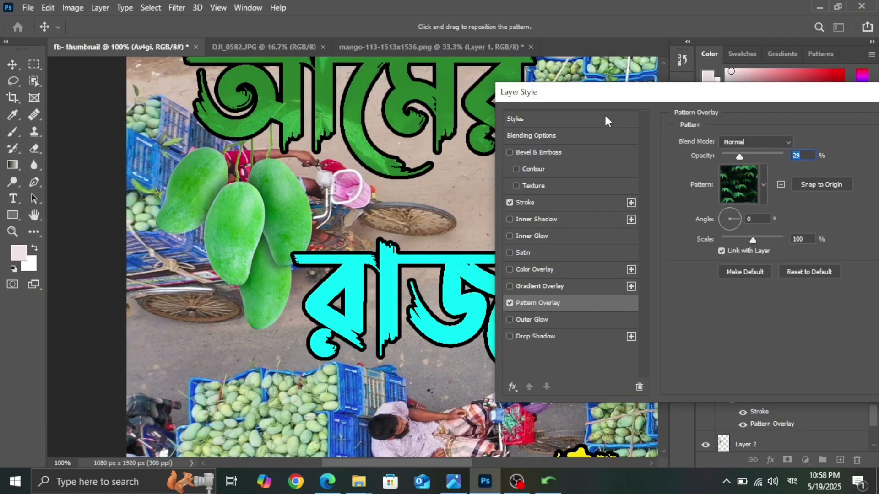
{"action": "left_click", "coordinate": [760, 188]}
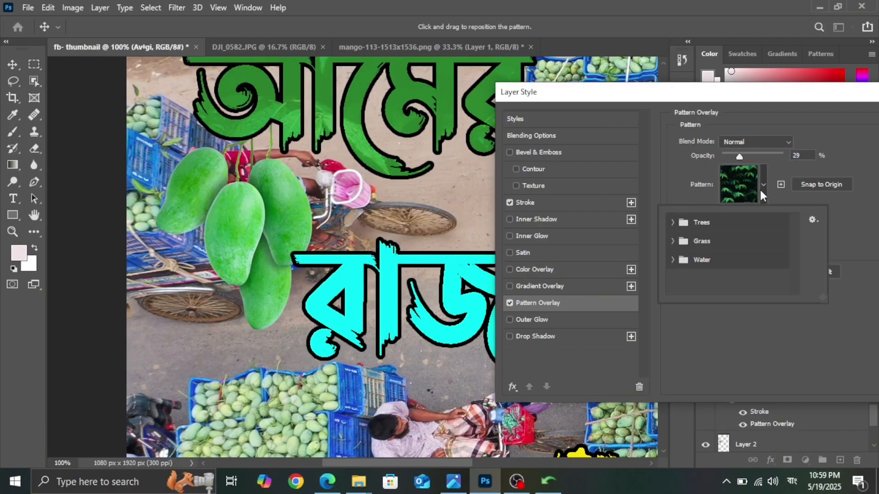
{"action": "left_click", "coordinate": [759, 188]}
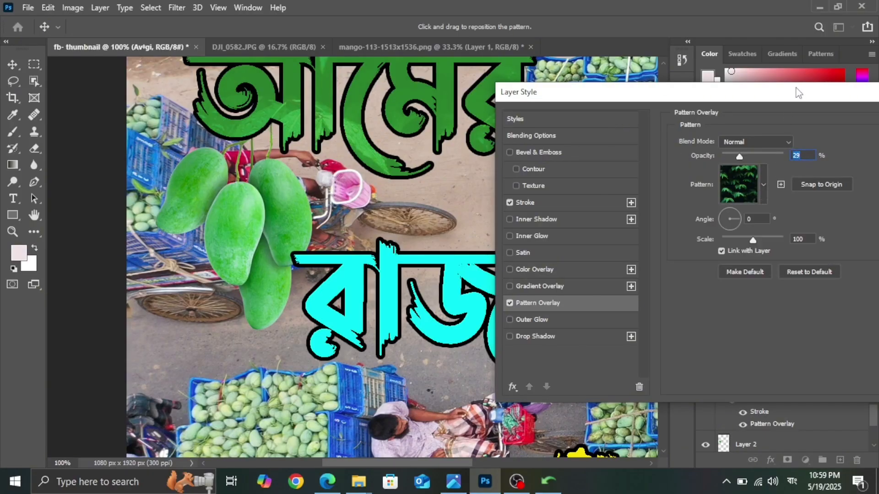
{"action": "left_click_drag", "start_coordinate": [799, 93], "coordinate": [694, 191]}
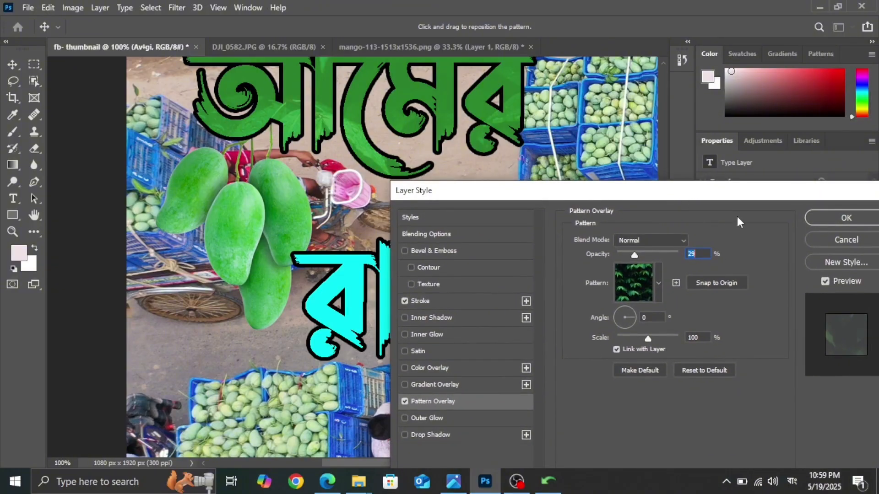
{"action": "left_click", "coordinate": [826, 219]}
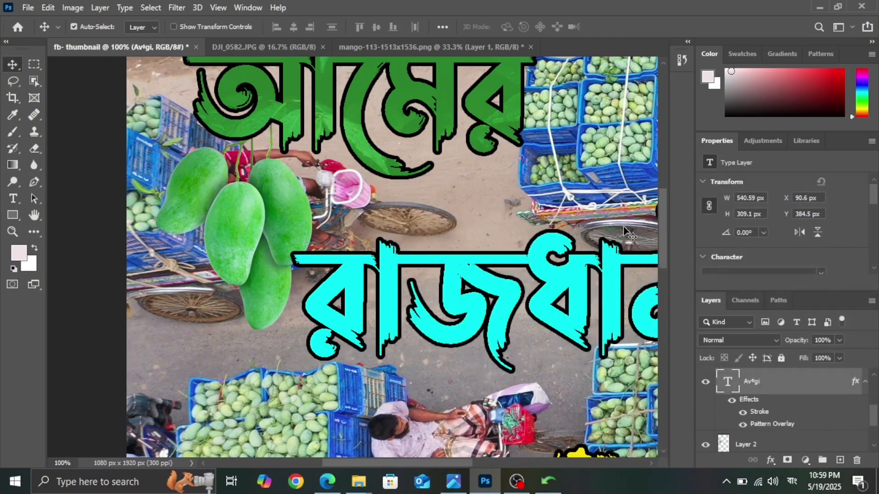
- Add an Outer Glow to "আমের" in a light green sampled from the mango cluster, H 136°, S 43%, B 81%
{"action": "scroll", "coordinate": [623, 225], "scroll_direction": "down", "scroll_amount": 2}
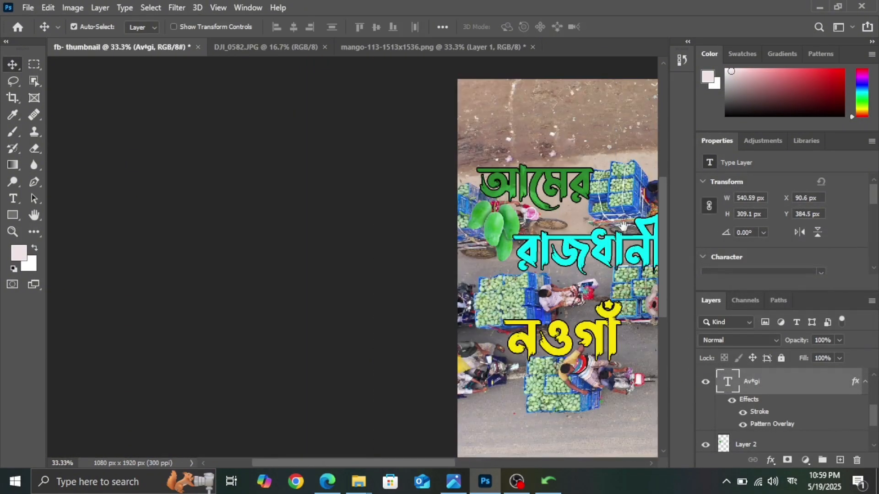
{"action": "left_click_drag", "start_coordinate": [598, 224], "coordinate": [483, 228]}
{"action": "scroll", "coordinate": [429, 192], "scroll_direction": "up", "scroll_amount": 2}
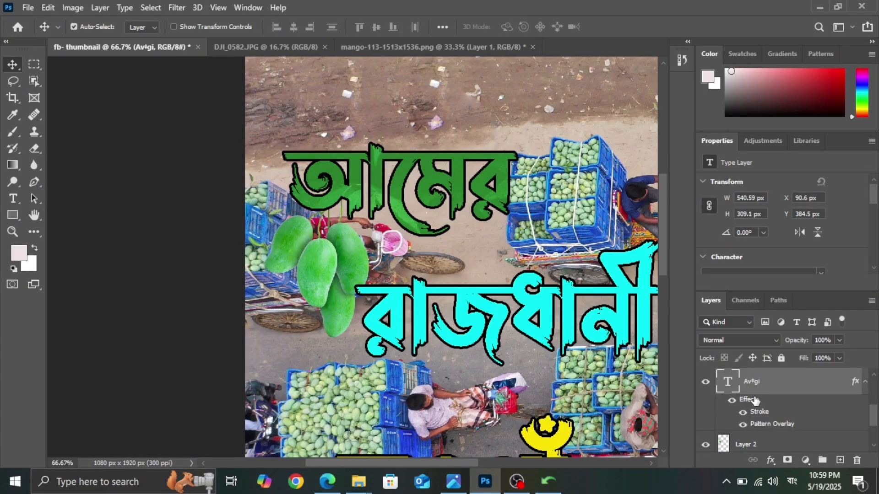
{"action": "double_click", "coordinate": [754, 401]}
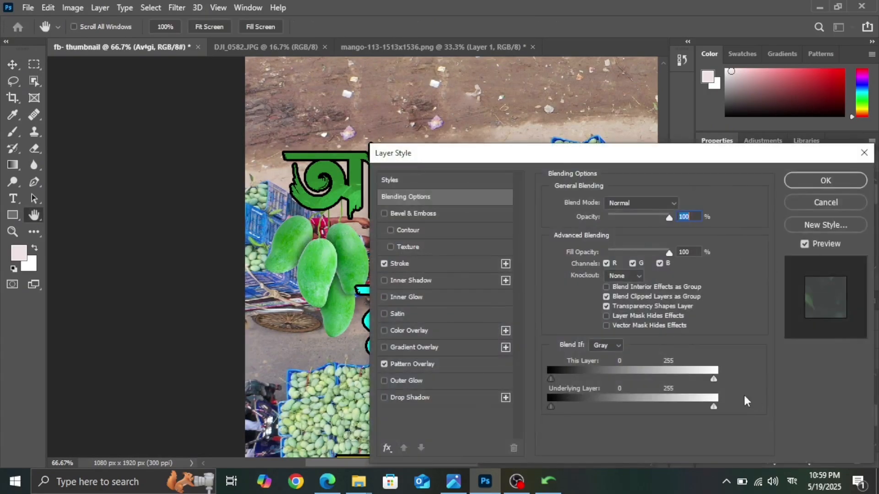
{"action": "left_click_drag", "start_coordinate": [421, 158], "coordinate": [565, 95]}
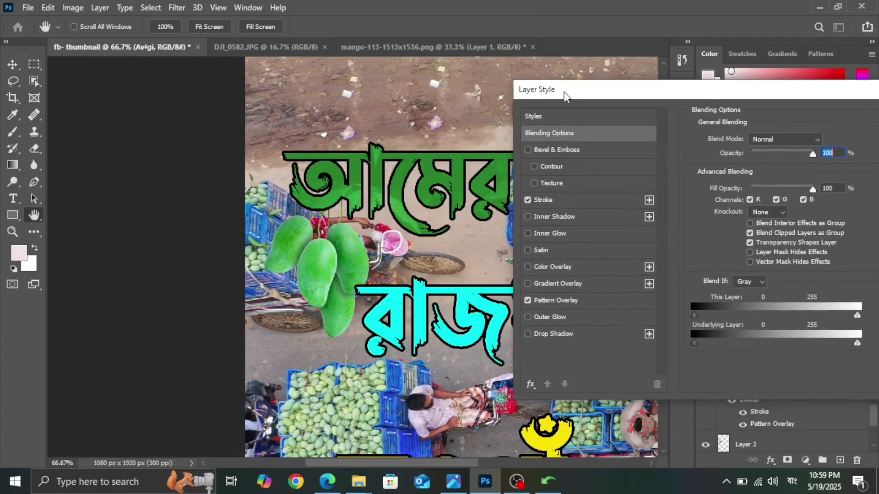
{"action": "left_click", "coordinate": [550, 317]}
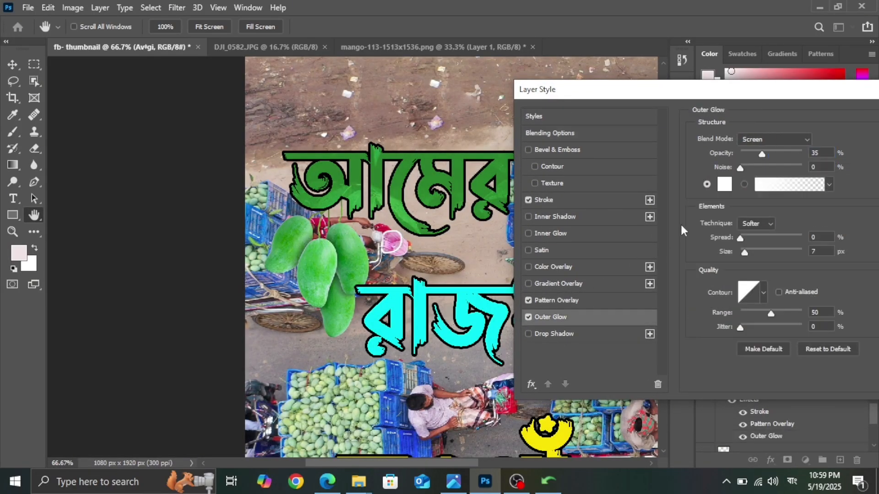
{"action": "left_click", "coordinate": [725, 184]}
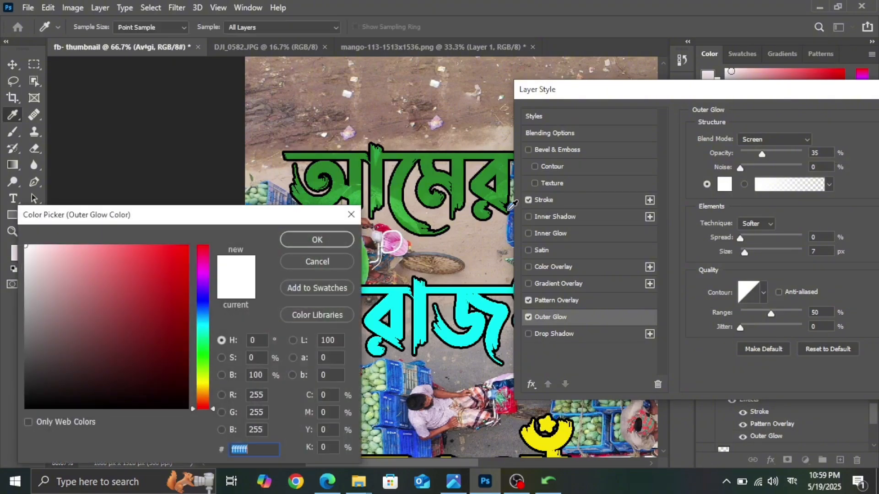
{"action": "left_click_drag", "start_coordinate": [275, 222], "coordinate": [185, 273]}
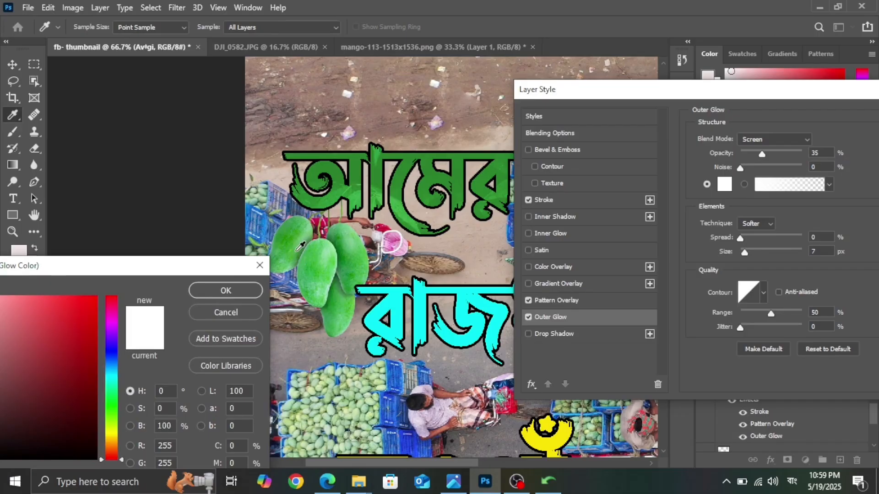
{"action": "left_click", "coordinate": [322, 287]}
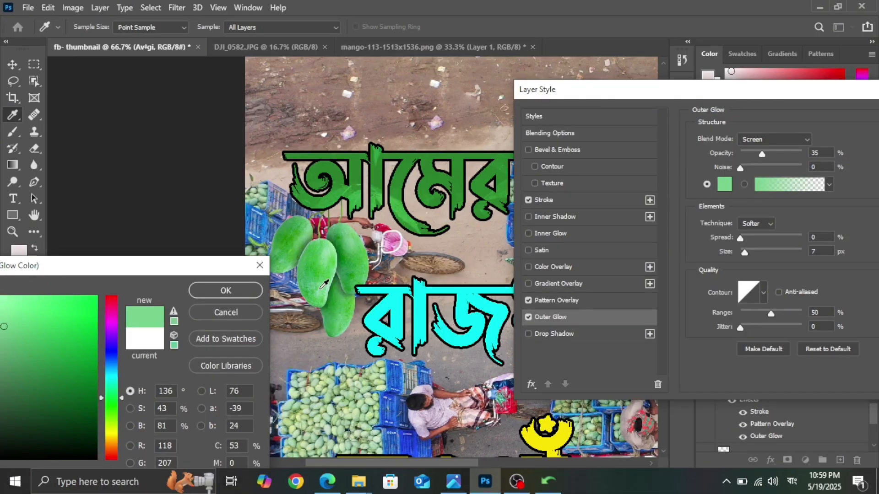
{"action": "left_click", "coordinate": [224, 292]}
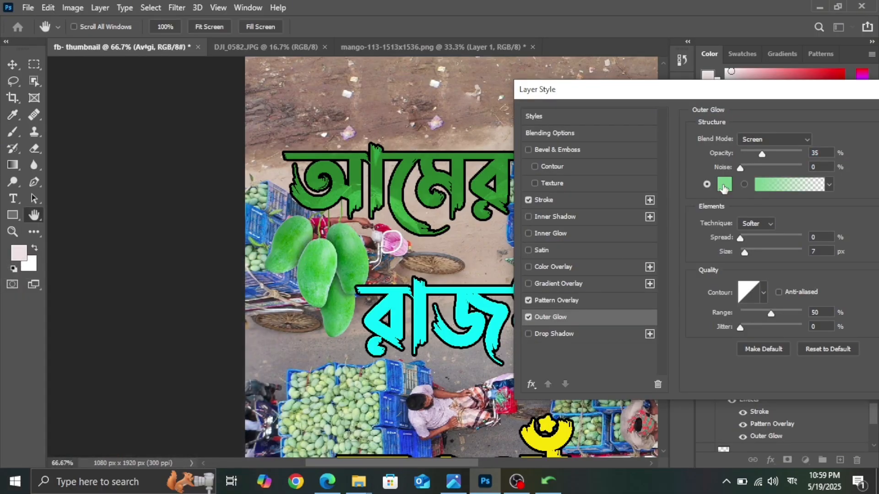
- Set the Outer Glow of "আমের" to 86% opacity, 7% spread and 199 px size, and apply the layer style
{"action": "left_click", "coordinate": [772, 155]}
{"action": "left_click_drag", "start_coordinate": [743, 250], "coordinate": [791, 254]}
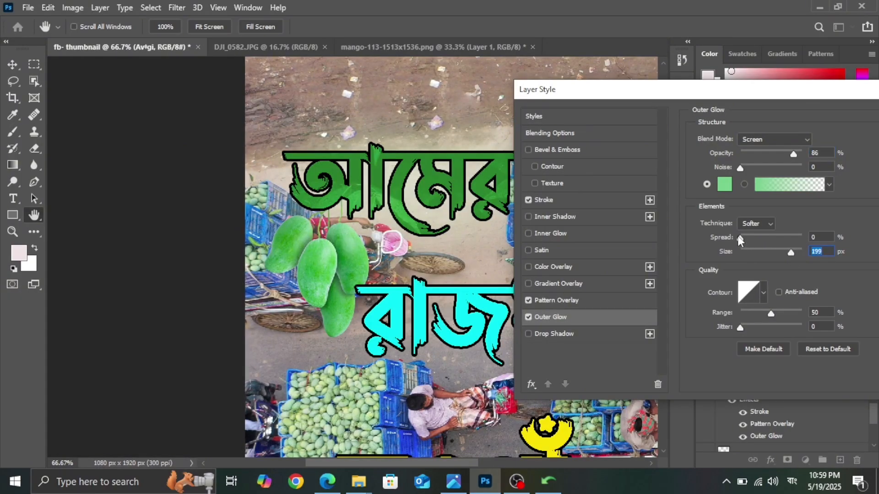
{"action": "mouse_move", "coordinate": [738, 238]}
{"action": "left_mouse_down"}
{"action": "mouse_move", "coordinate": [762, 239]}
{"action": "mouse_move", "coordinate": [734, 247]}
{"action": "mouse_move", "coordinate": [745, 240]}
{"action": "left_mouse_up"}
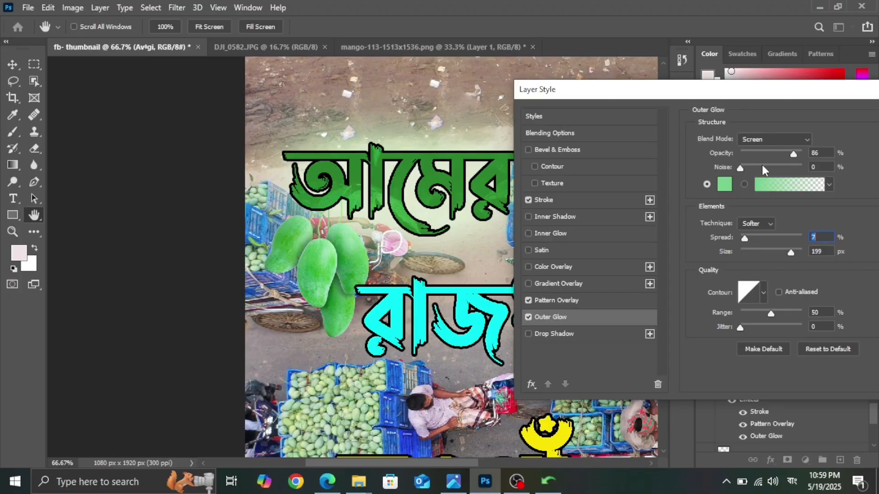
{"action": "left_click_drag", "start_coordinate": [789, 94], "coordinate": [651, 110]}
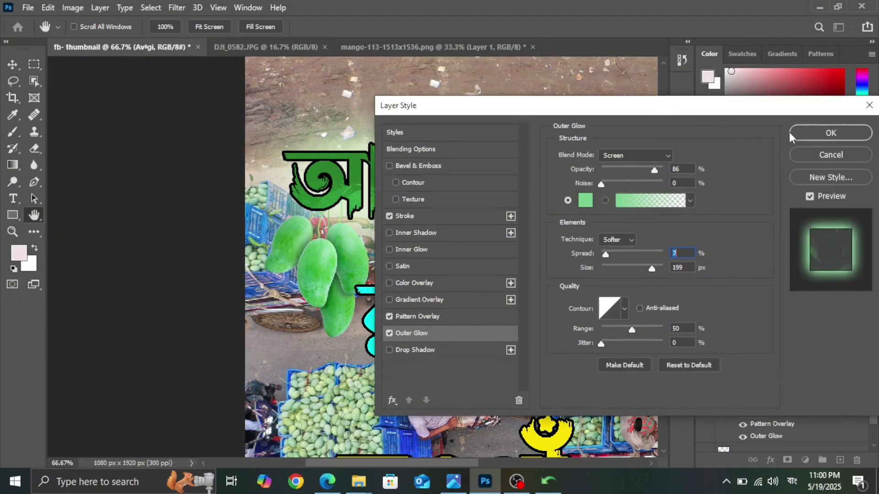
{"action": "left_click", "coordinate": [812, 129]}
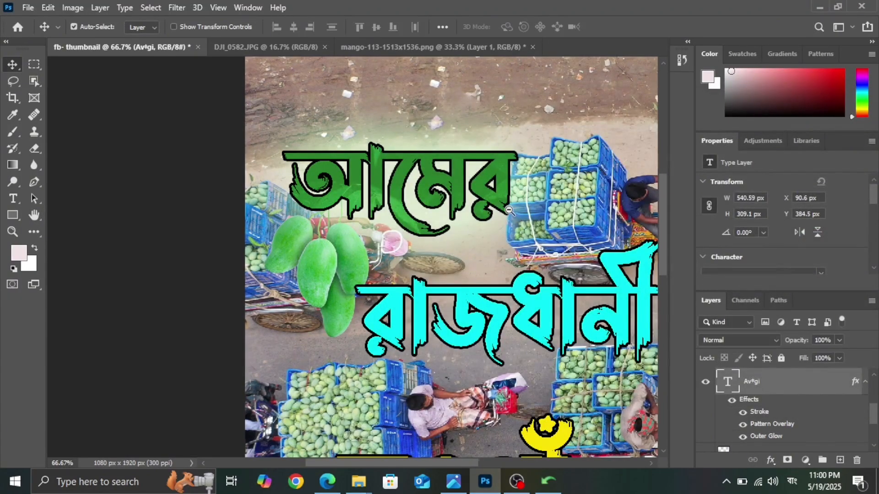
- Duplicate the drone photo layer, Layer 1
{"action": "scroll", "coordinate": [508, 208], "scroll_direction": "down", "scroll_amount": 2}
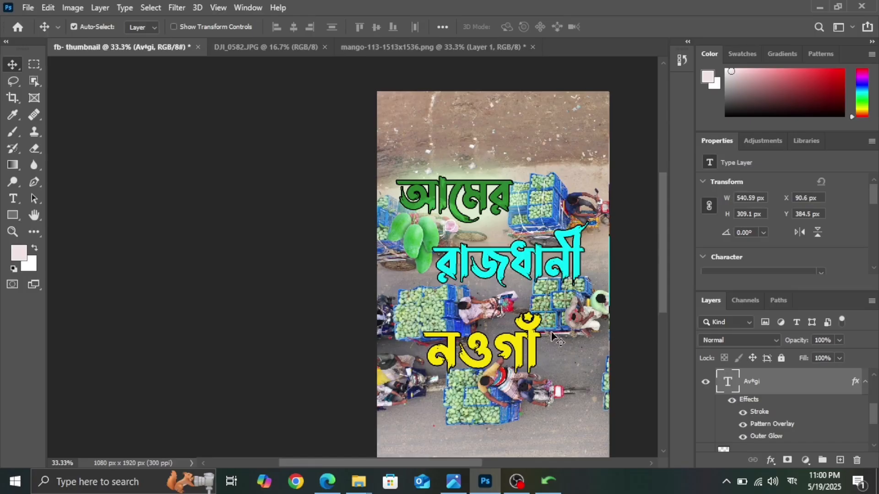
{"action": "left_click", "coordinate": [620, 287], "text": "ctrl"}
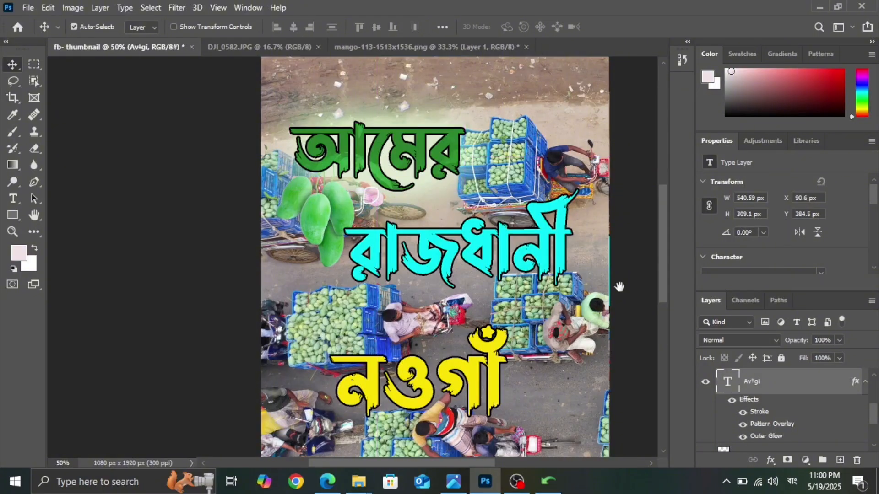
{"action": "left_click", "coordinate": [620, 288], "text": "alt"}
{"action": "left_click", "coordinate": [620, 288], "text": "alt"}
{"action": "left_click", "coordinate": [620, 288], "text": "alt"}
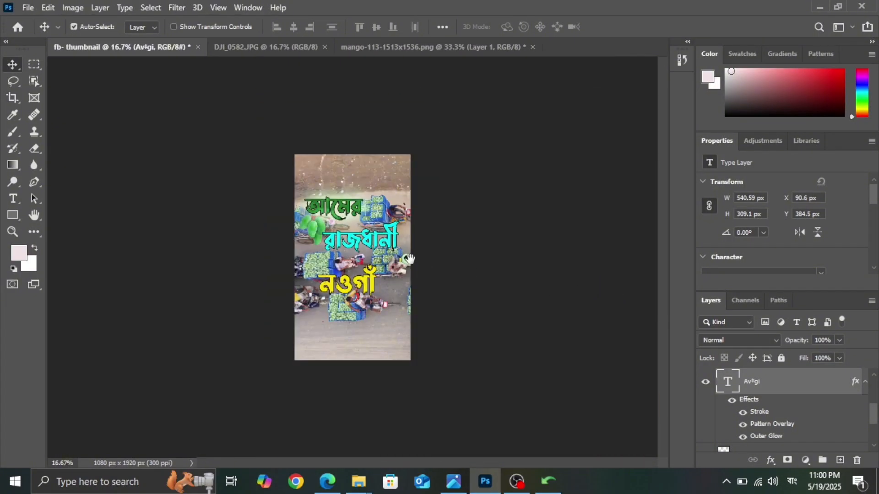
{"action": "left_click", "coordinate": [391, 270], "text": "ctrl"}
{"action": "left_click", "coordinate": [392, 270], "text": "ctrl"}
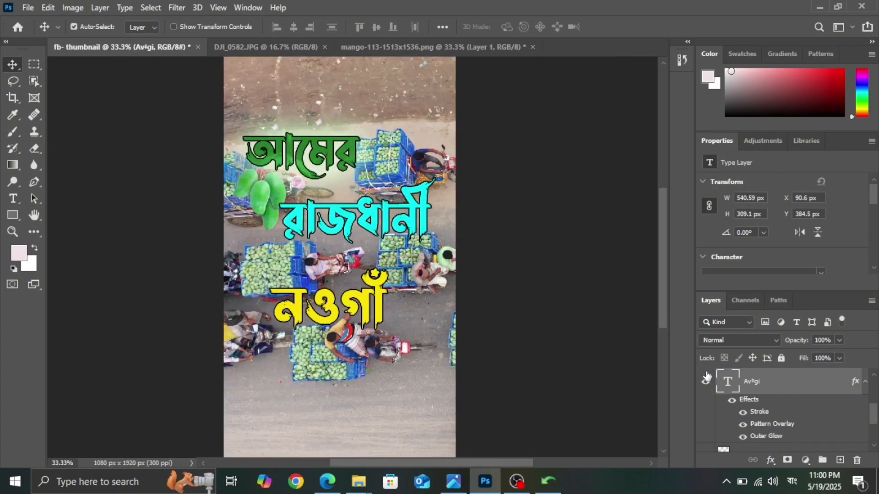
{"action": "left_click_drag", "start_coordinate": [870, 417], "coordinate": [869, 469]}
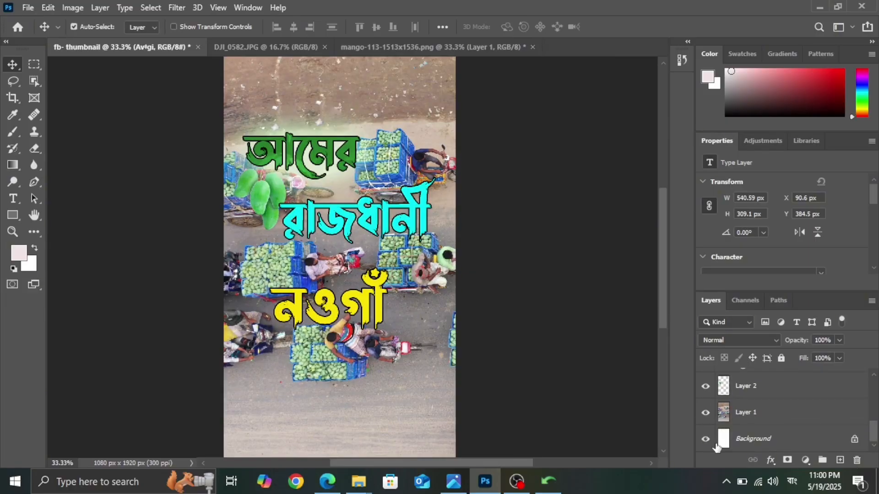
{"action": "left_click", "coordinate": [752, 413]}
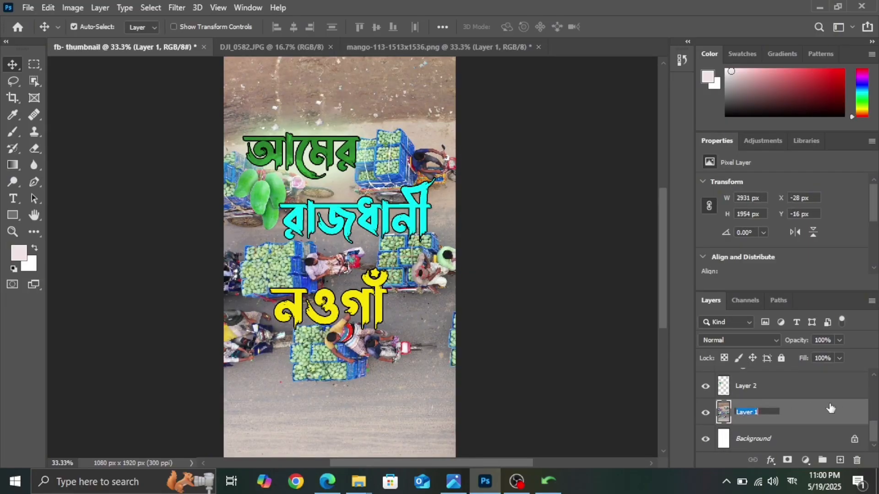
{"action": "left_click_drag", "start_coordinate": [821, 416], "coordinate": [842, 463]}
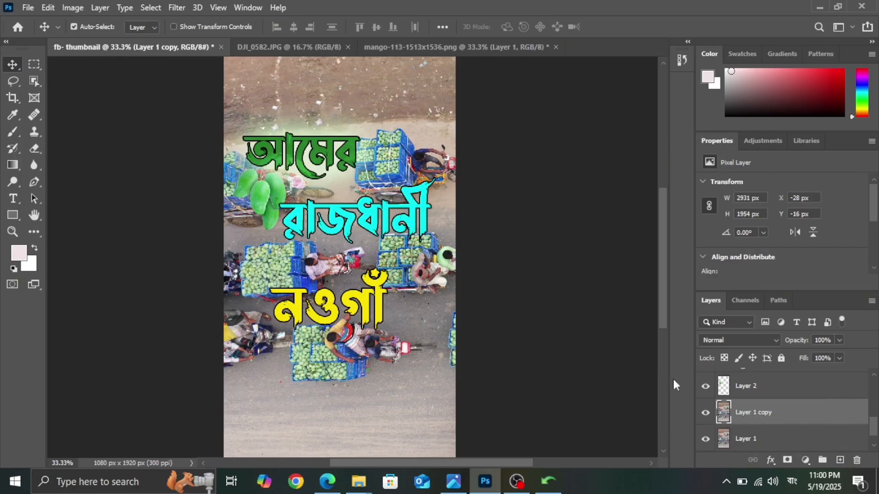
- Apply a Gaussian Blur with a 7.4-pixel radius to Layer 1 copy and add a white layer mask to it
{"action": "left_click", "coordinate": [178, 7]}
{"action": "mouse_move", "coordinate": [280, 174]}
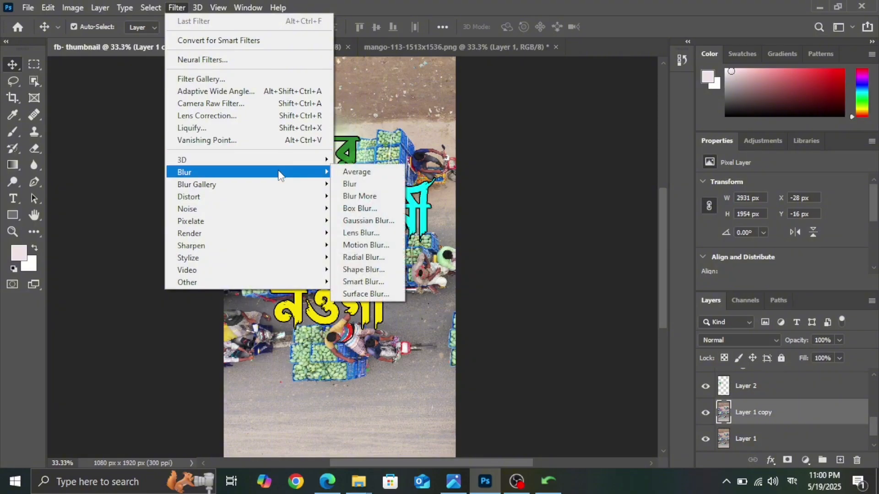
{"action": "left_click", "coordinate": [368, 220]}
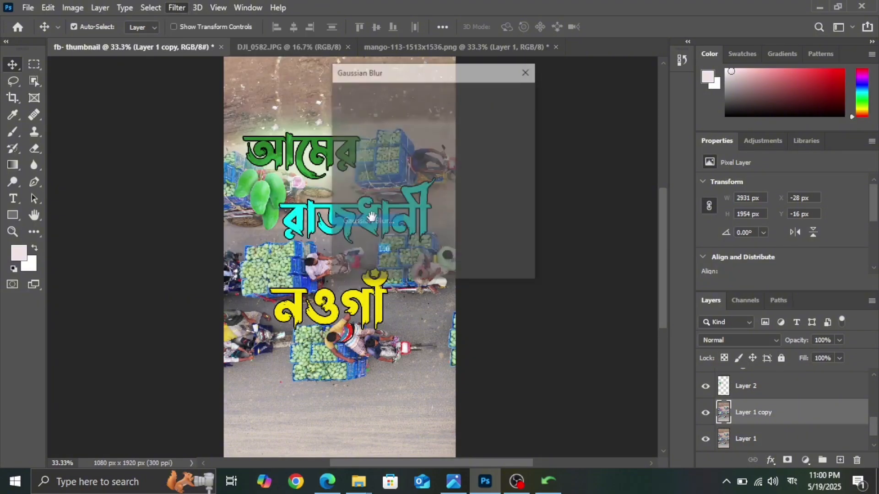
{"action": "left_click_drag", "start_coordinate": [382, 77], "coordinate": [499, 75]}
{"action": "left_click", "coordinate": [487, 263]}
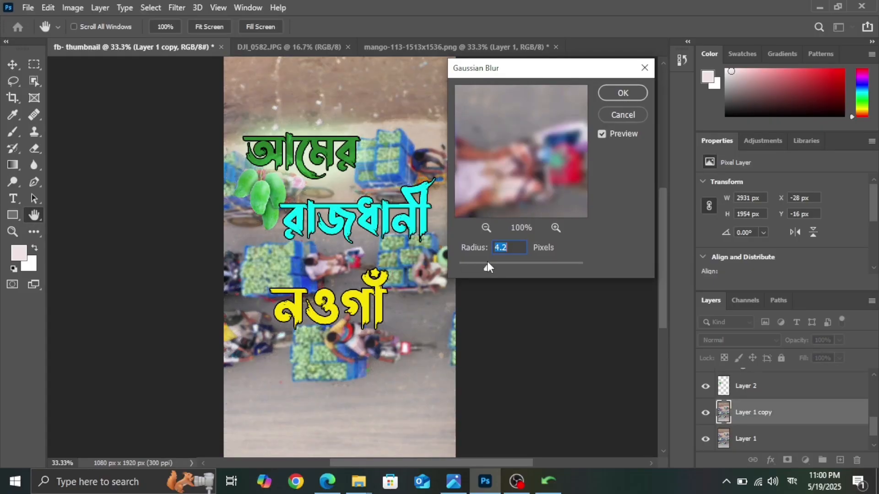
{"action": "left_click", "coordinate": [500, 264]}
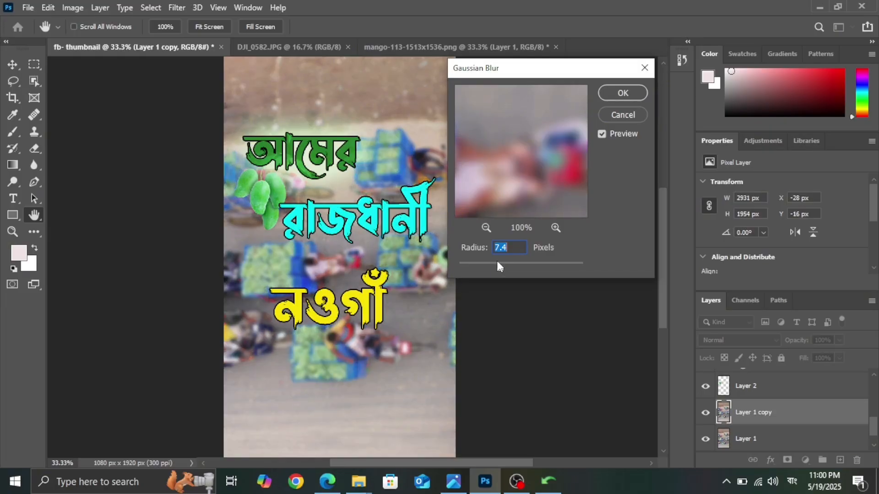
{"action": "left_click", "coordinate": [618, 92]}
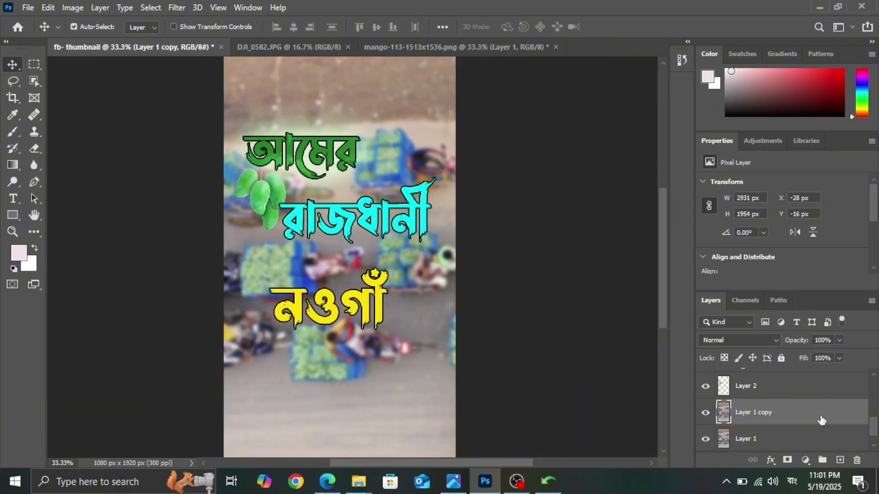
{"action": "left_click", "coordinate": [786, 460]}
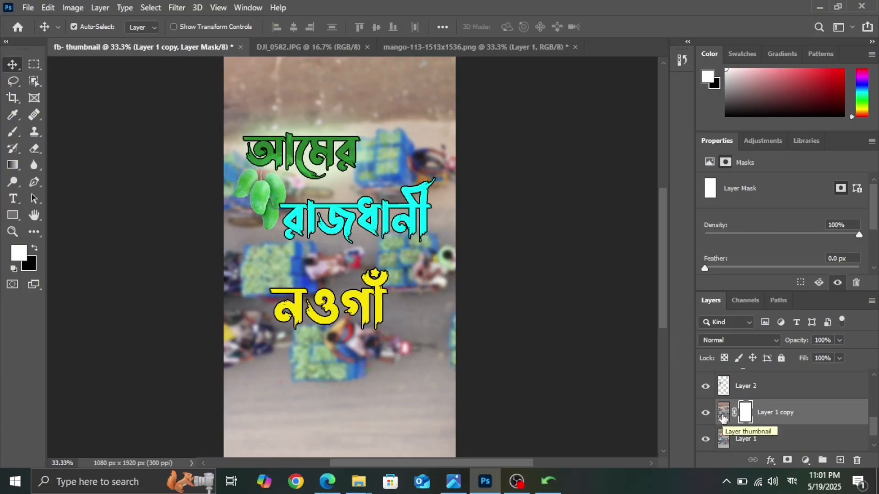
{"action": "key", "text": "ctrl"}
{"action": "key", "text": "ctrl+alt+i"}
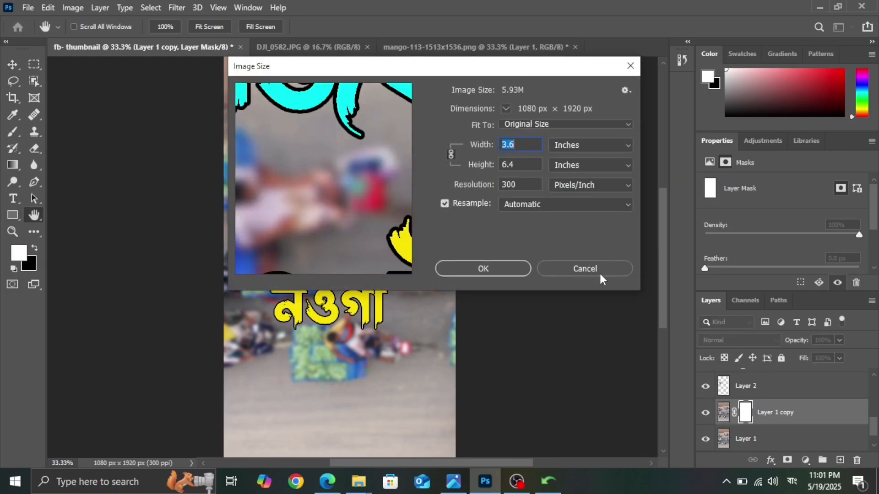
{"action": "left_click", "coordinate": [600, 271]}
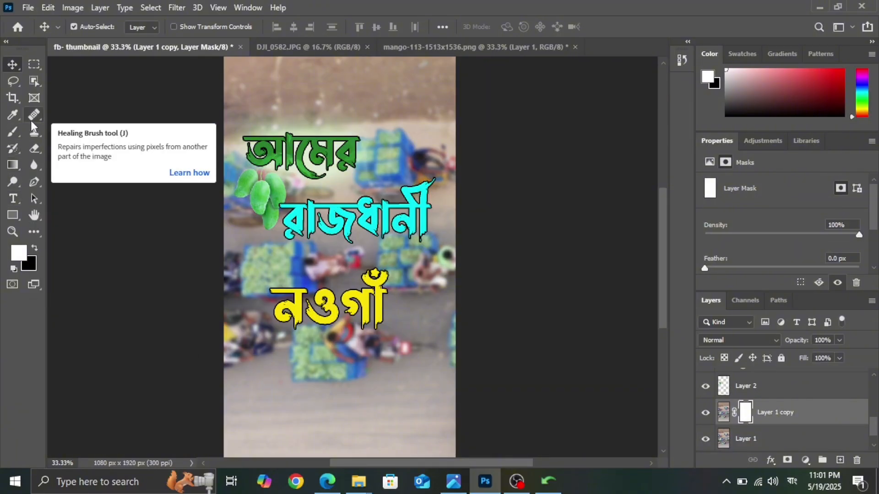
- Switch to the Eraser tool and enlarge its brush to 250 px
{"action": "left_click", "coordinate": [31, 150]}
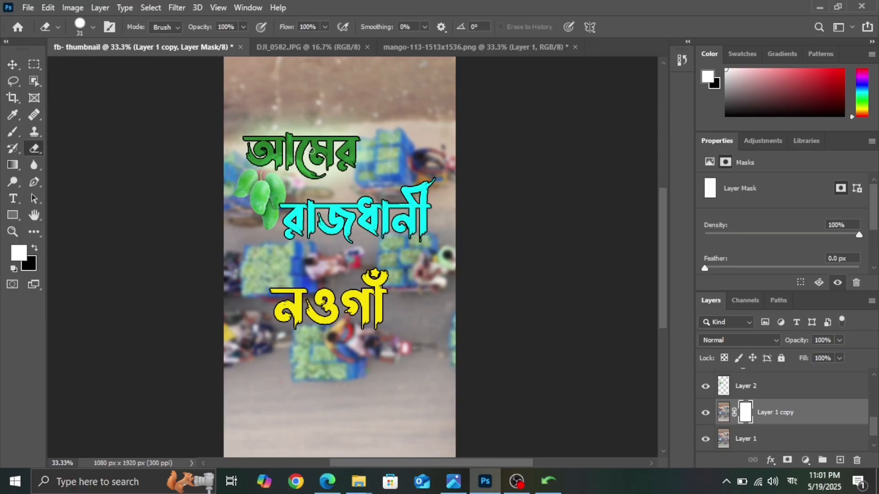
{"action": "key", "text": "bracketright"}
{"action": "key", "text": "bracketright"}
{"action": "key", "text": "bracketright"}
{"action": "key", "text": "bracketright"}
{"action": "key", "text": "bracketright"}
{"action": "key", "text": "bracketright"}
{"action": "key", "text": "bracketright"}
{"action": "key", "text": "bracketright"}
{"action": "key", "text": "bracketright"}
{"action": "key", "text": "bracketright"}
{"action": "key", "text": "bracketright"}
{"action": "key", "text": "bracketright"}
- Try a hard-edged erasing stroke across the upper carts on Layer 1 copy's mask and undo it
{"action": "mouse_move", "coordinate": [305, 200]}
{"action": "left_mouse_down"}
{"action": "mouse_move", "coordinate": [261, 175]}
{"action": "mouse_move", "coordinate": [454, 179]}
{"action": "left_mouse_up"}
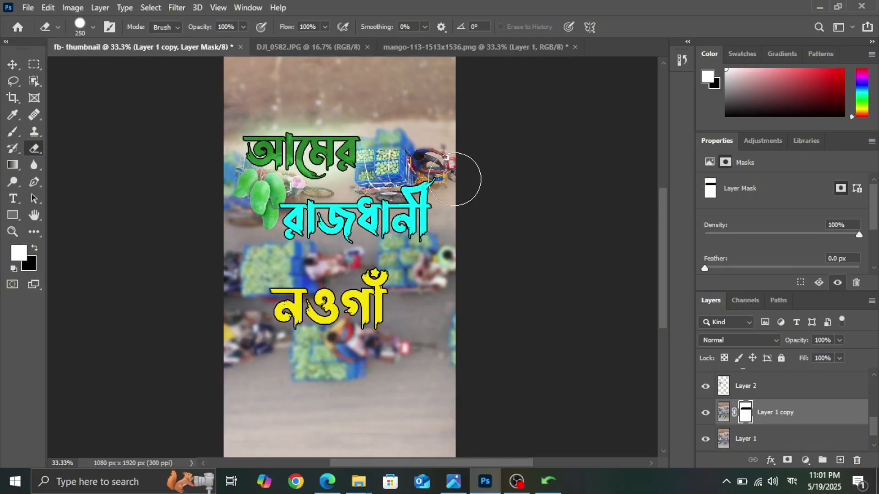
{"action": "key", "text": "ctrl+z"}
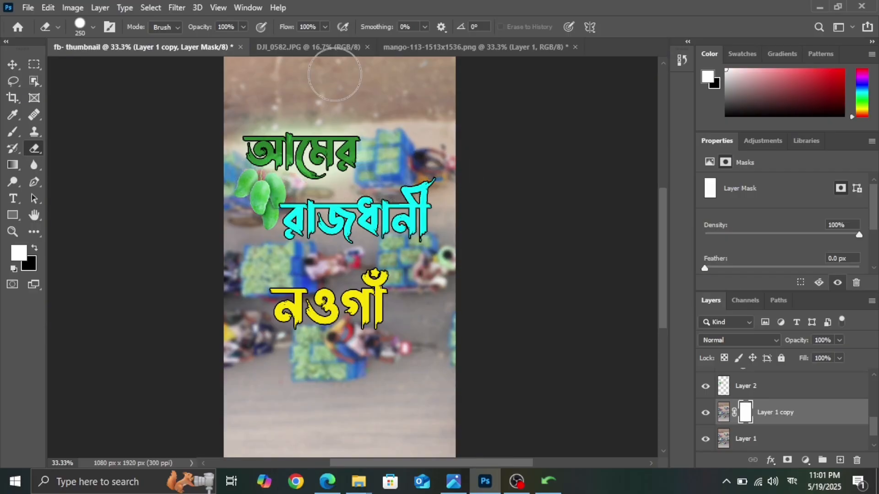
- Soften the eraser's hardness and erase Layer 1 copy's mask across the upper row of carts, behind and below "আমের"
{"action": "right_click", "coordinate": [397, 208]}
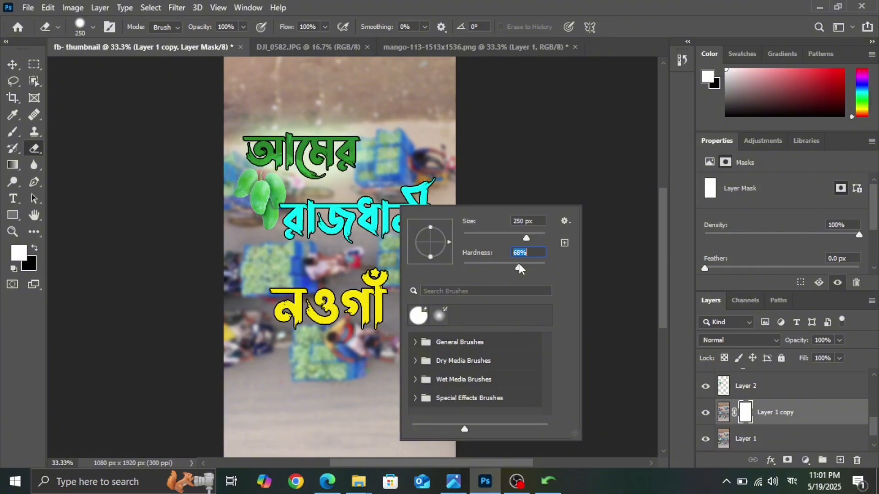
{"action": "left_click_drag", "start_coordinate": [501, 270], "coordinate": [503, 271]}
{"action": "mouse_move", "coordinate": [236, 159]}
{"action": "left_mouse_down"}
{"action": "mouse_move", "coordinate": [341, 145]}
{"action": "mouse_move", "coordinate": [442, 154]}
{"action": "left_mouse_up"}
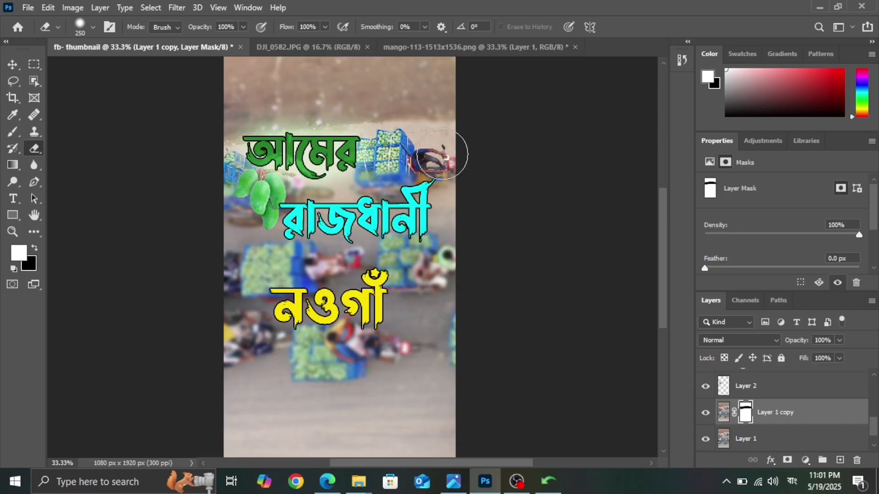
{"action": "mouse_move", "coordinate": [226, 194]}
{"action": "left_mouse_down"}
{"action": "mouse_move", "coordinate": [338, 180]}
{"action": "mouse_move", "coordinate": [452, 188]}
{"action": "left_mouse_up"}
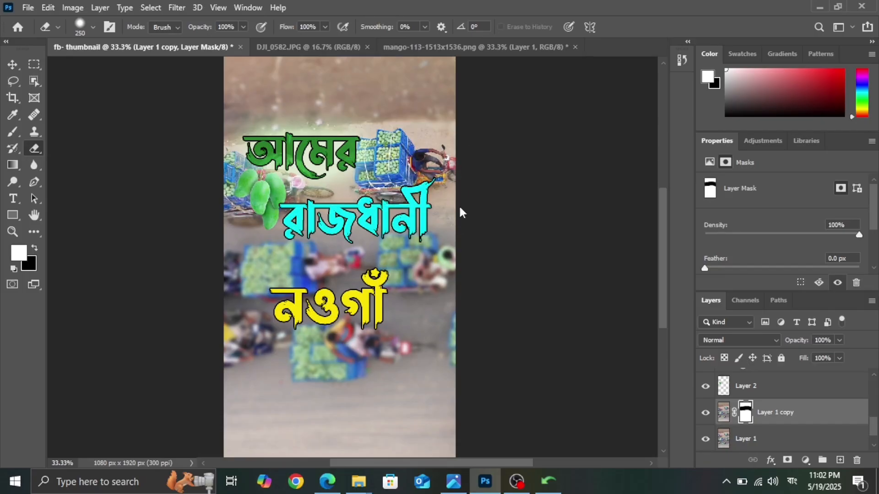
- Set the eraser to 55% flow and 58% opacity, and erase the blur mask over the middle and lower rows of carts
{"action": "left_click", "coordinate": [325, 27]}
{"action": "left_click", "coordinate": [298, 41]}
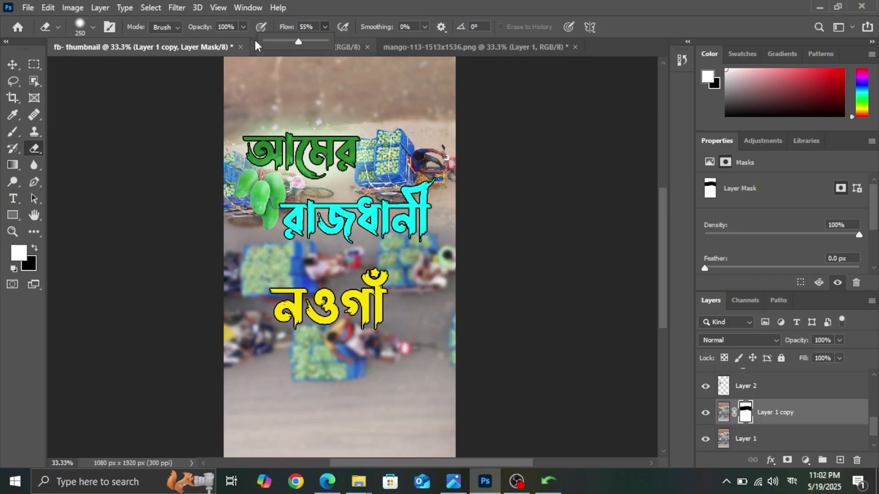
{"action": "left_click", "coordinate": [243, 28]}
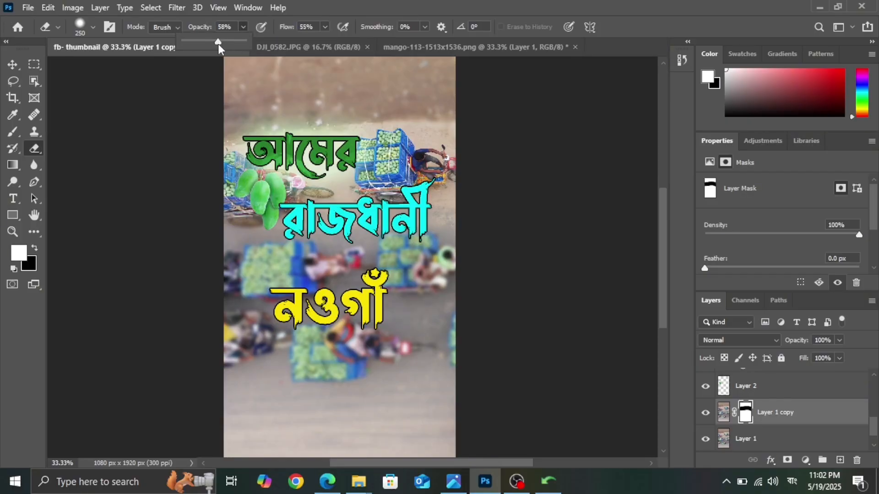
{"action": "left_click_drag", "start_coordinate": [204, 246], "coordinate": [437, 285]}
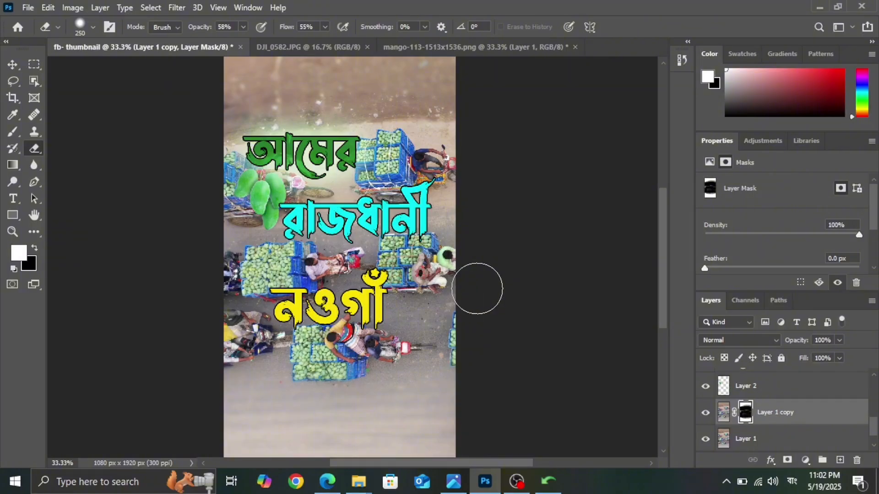
- Add a Color Lookup adjustment layer above Layer 2 with the 3Strip.look 3D LUT, keeping its opacity at 100%
{"action": "key", "text": "ctrl+minus"}
{"action": "key", "text": "ctrl+minus"}
{"action": "key", "text": "ctrl+minus"}
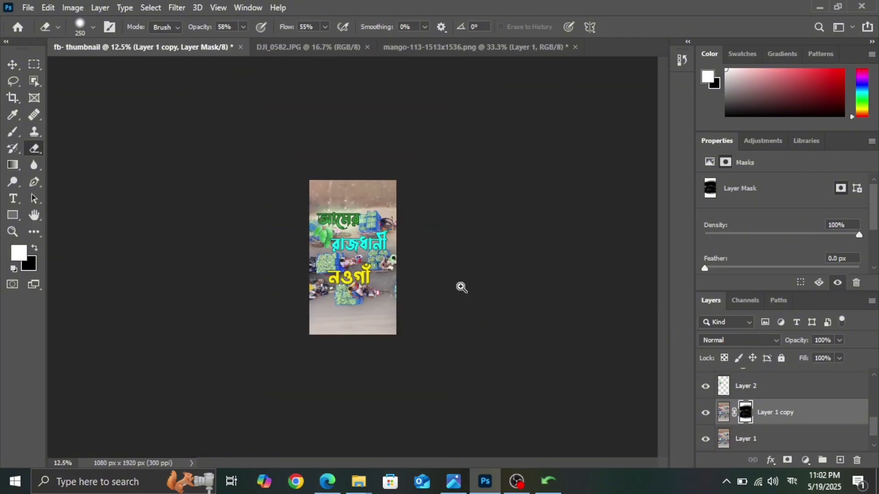
{"action": "key", "text": "ctrl+plus"}
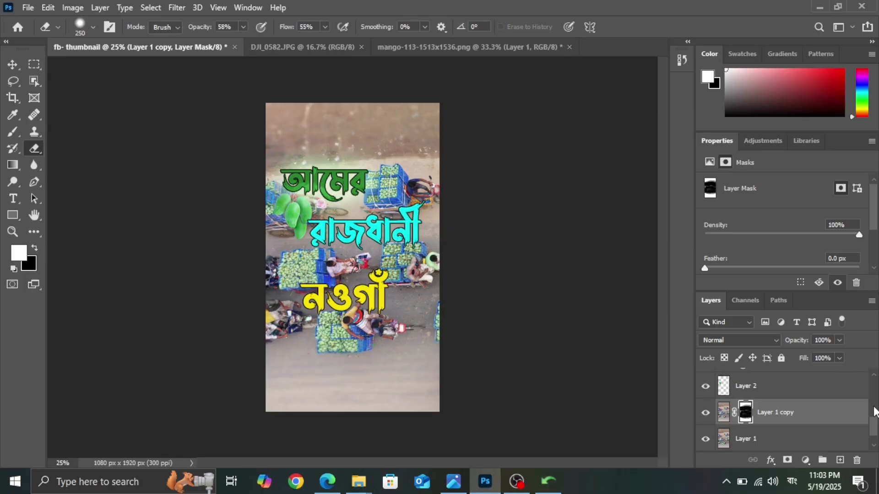
{"action": "mouse_move", "coordinate": [874, 426]}
{"action": "left_mouse_down"}
{"action": "mouse_move", "coordinate": [875, 382]}
{"action": "mouse_move", "coordinate": [875, 417]}
{"action": "left_mouse_up"}
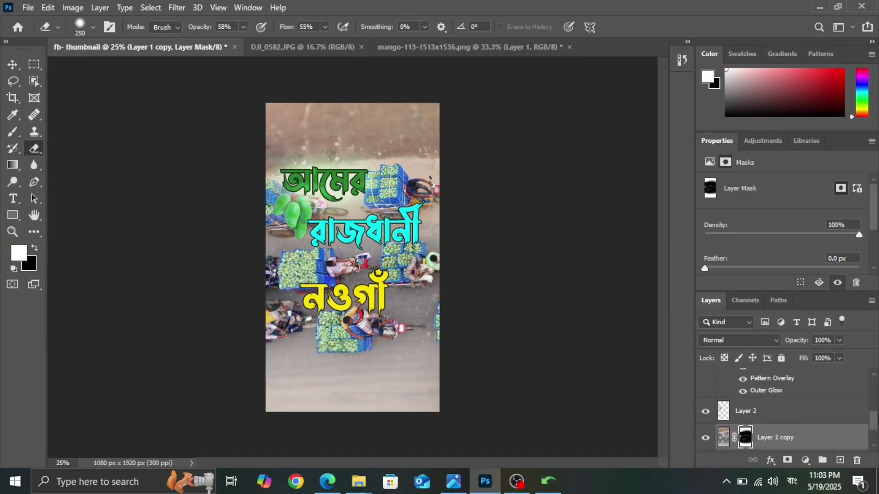
{"action": "left_click", "coordinate": [827, 415]}
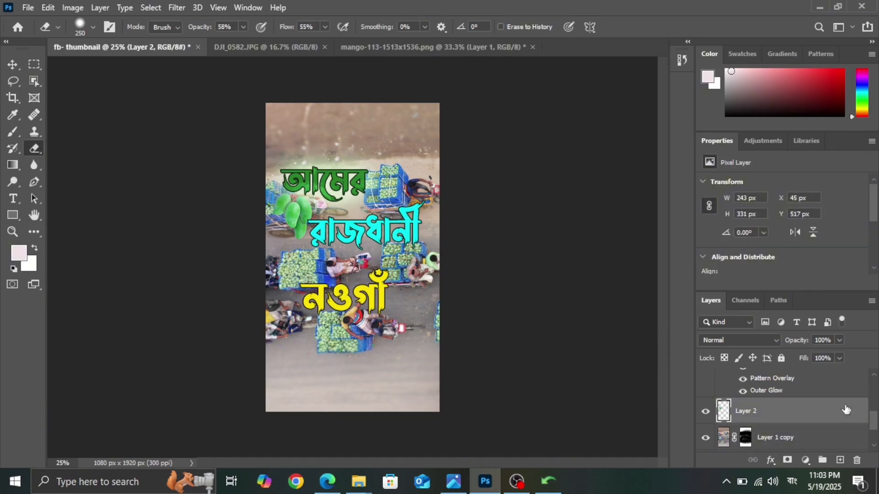
{"action": "left_click", "coordinate": [805, 461]}
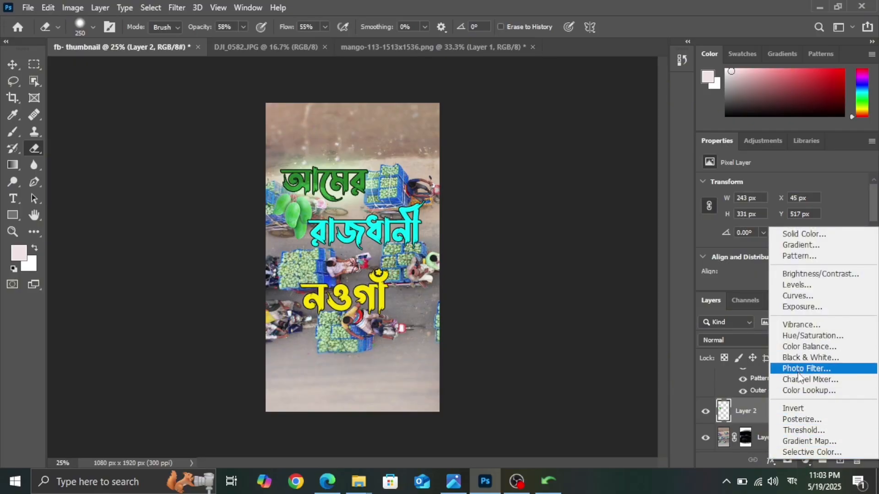
{"action": "left_click", "coordinate": [808, 390]}
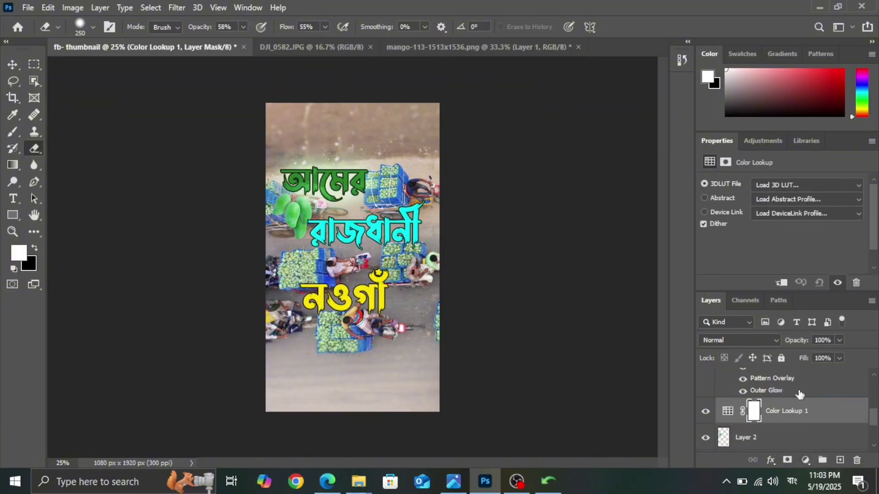
{"action": "left_click", "coordinate": [793, 185]}
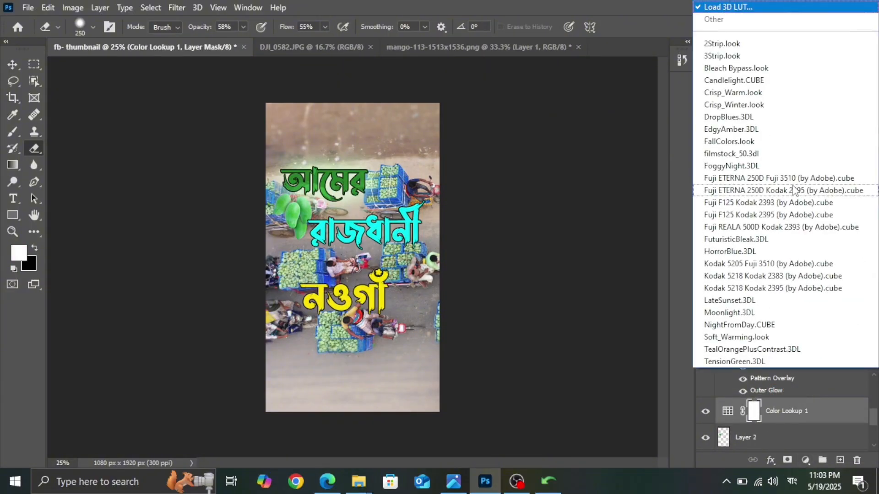
{"action": "left_click", "coordinate": [722, 44]}
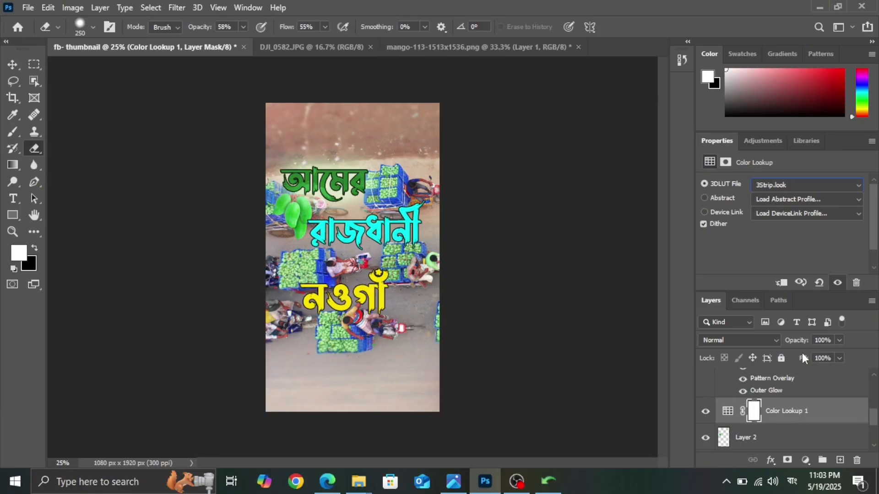
{"action": "mouse_move", "coordinate": [799, 344]}
{"action": "left_mouse_down"}
{"action": "mouse_move", "coordinate": [731, 346]}
{"action": "mouse_move", "coordinate": [848, 344]}
{"action": "mouse_move", "coordinate": [876, 354]}
{"action": "left_mouse_up"}
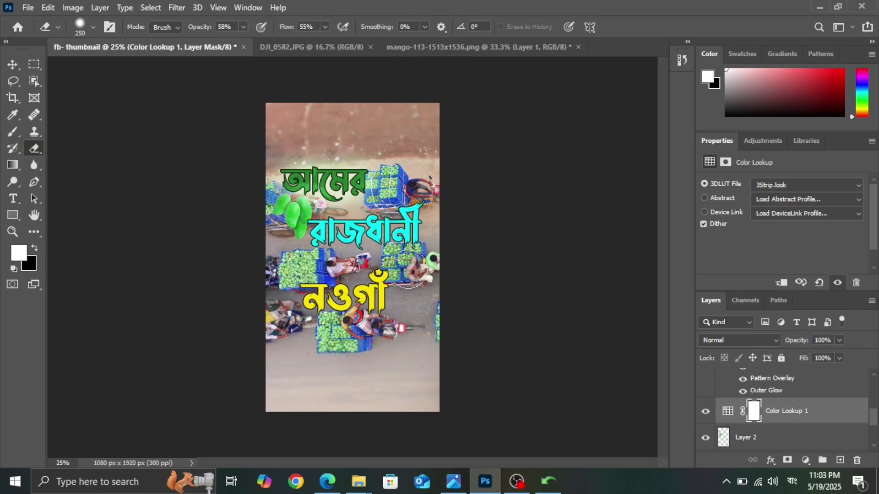
- Save the thumbnail to the computer's Desktop as a JPEG named "fb- thumbnail" at quality 12 (Maximum)
{"action": "left_click", "coordinate": [13, 64]}
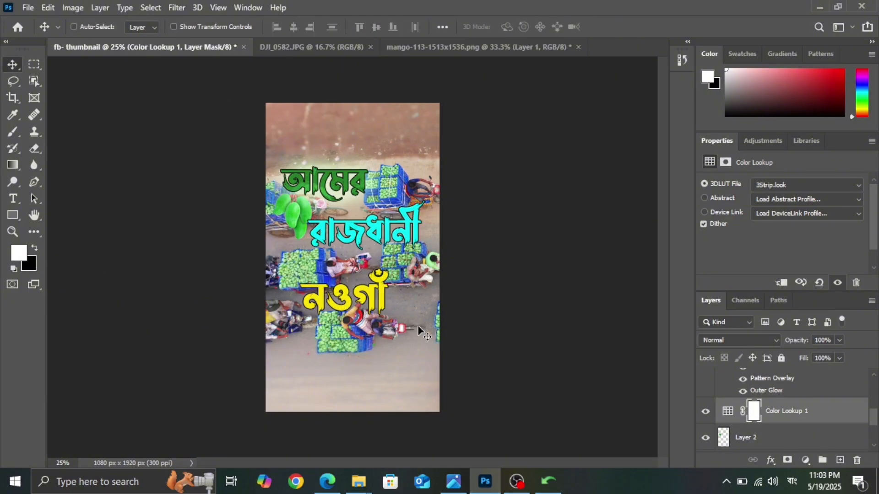
{"action": "key", "text": "ctrl+s"}
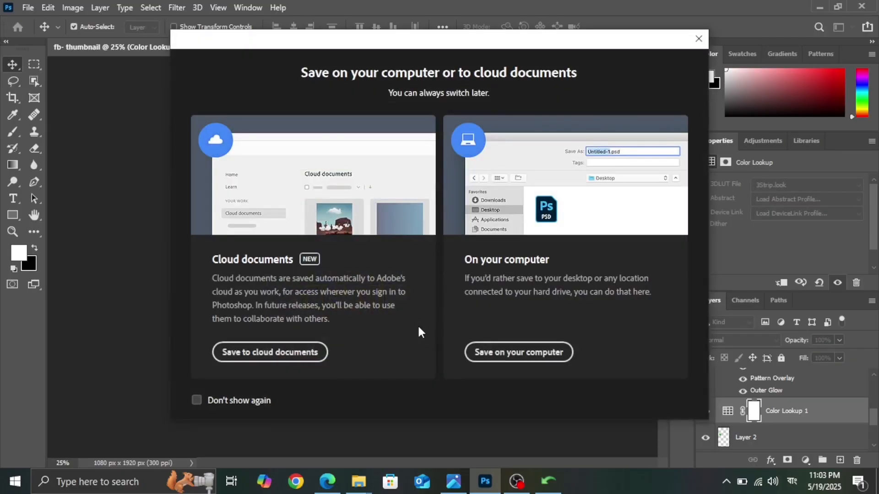
{"action": "left_click", "coordinate": [480, 353]}
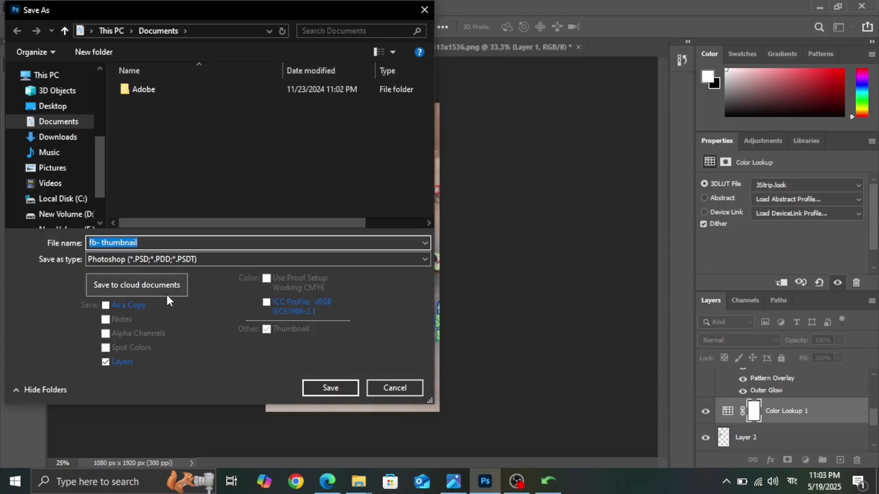
{"action": "left_click", "coordinate": [191, 261]}
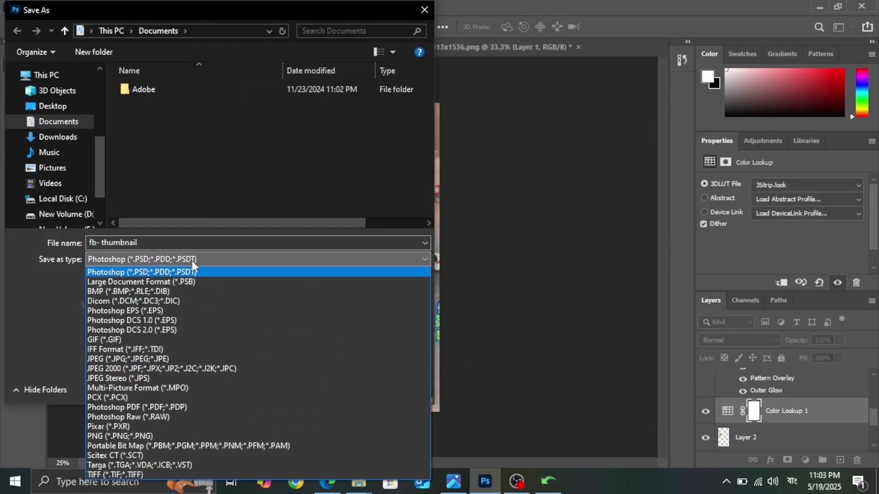
{"action": "left_click", "coordinate": [206, 360]}
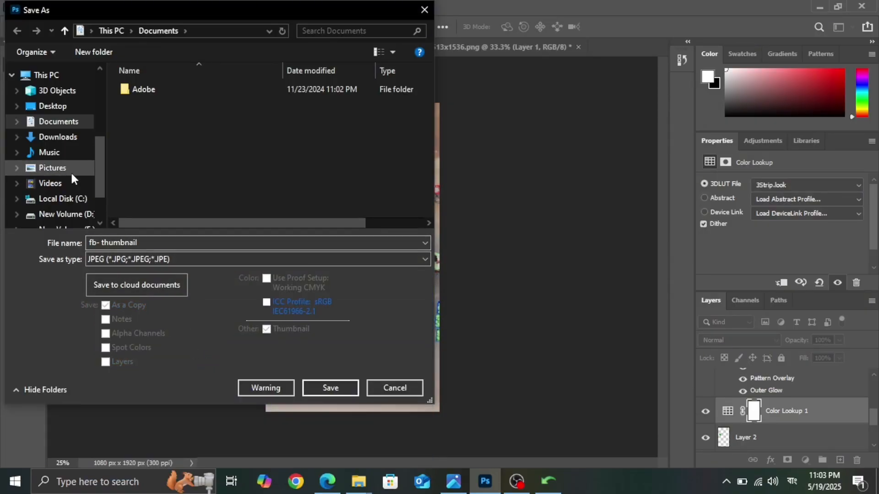
{"action": "left_click", "coordinate": [53, 108]}
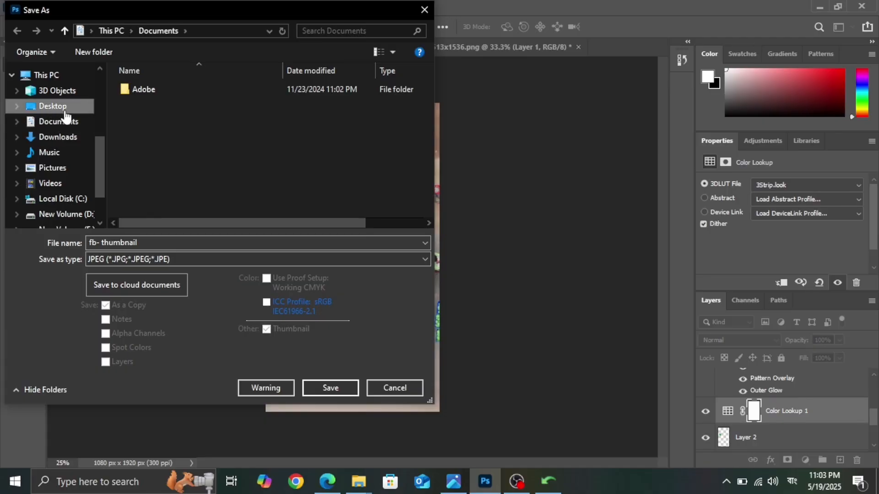
{"action": "left_click", "coordinate": [330, 387]}
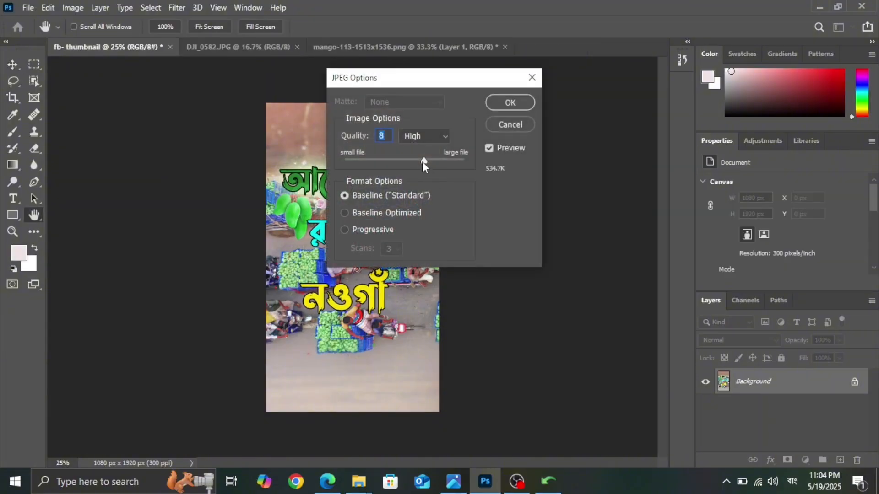
{"action": "left_click_drag", "start_coordinate": [423, 161], "coordinate": [465, 163]}
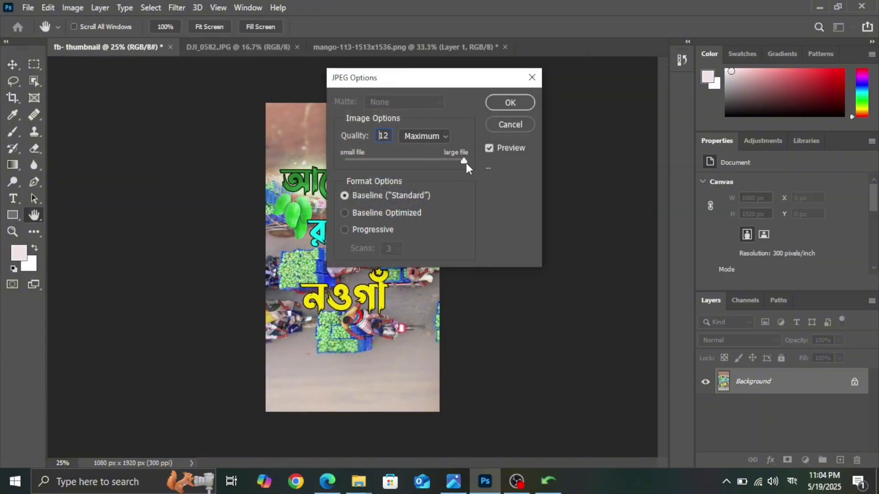
{"action": "left_click", "coordinate": [509, 103]}
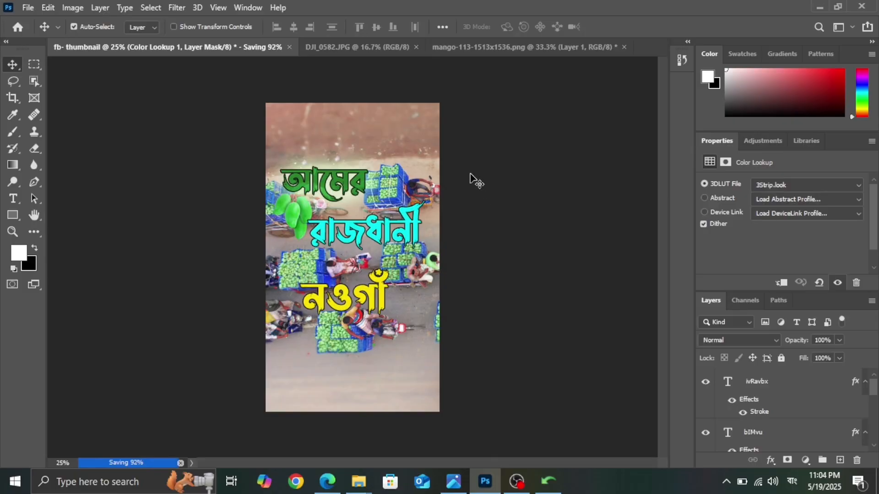
- Bring up the mango-113-1513x1536.png document and move the mango cluster fully onto the middle of its canvas
{"action": "left_click", "coordinate": [458, 132]}
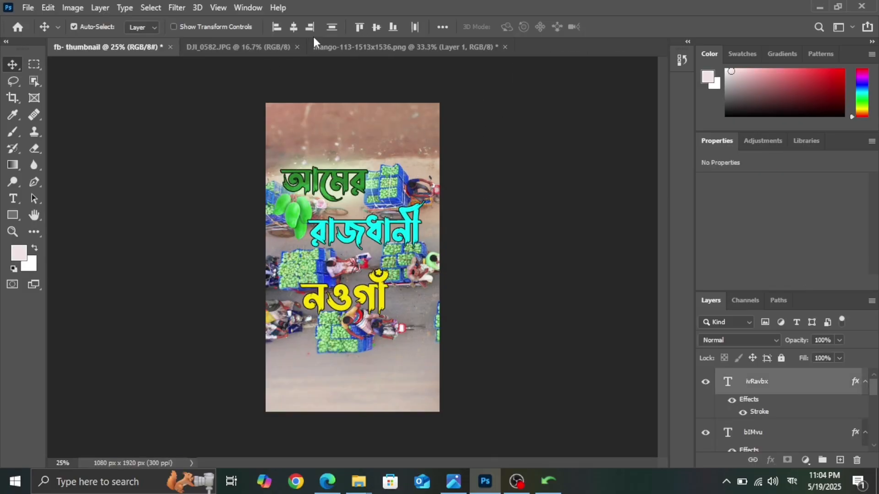
{"action": "left_click", "coordinate": [322, 42]}
{"action": "left_click", "coordinate": [263, 48]}
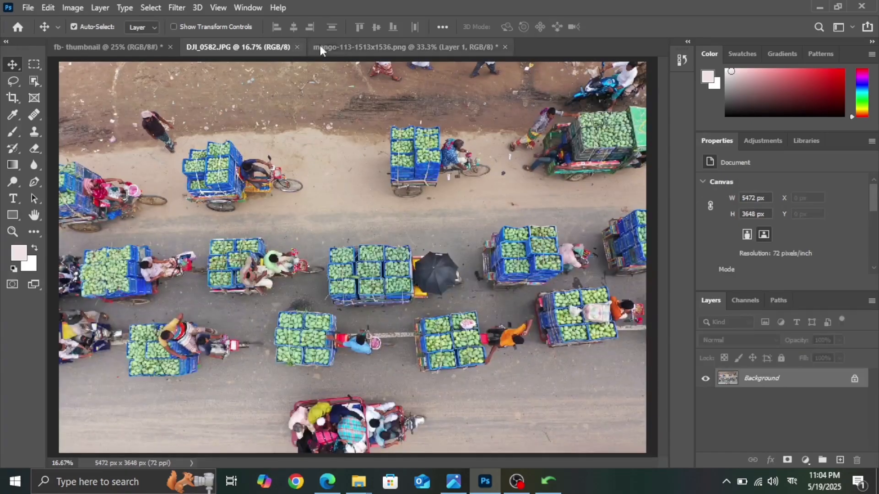
{"action": "left_click", "coordinate": [359, 46]}
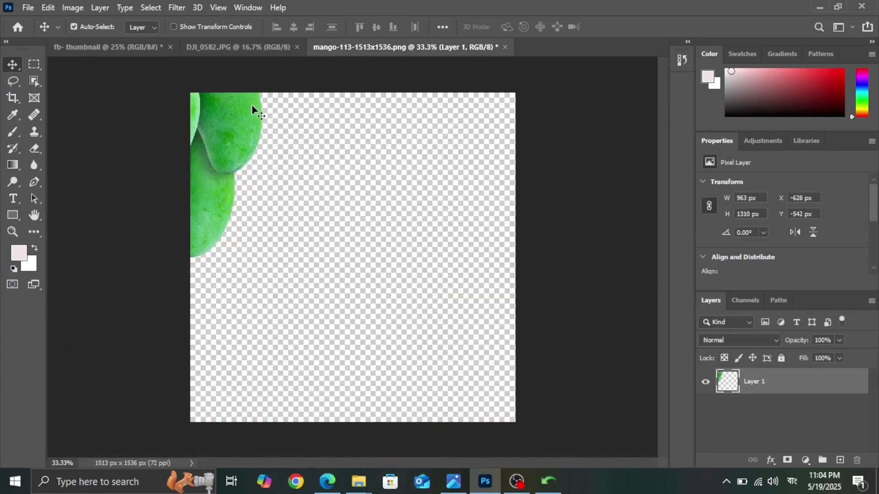
{"action": "left_click", "coordinate": [333, 149]}
{"action": "left_click_drag", "start_coordinate": [333, 149], "coordinate": [429, 253]}
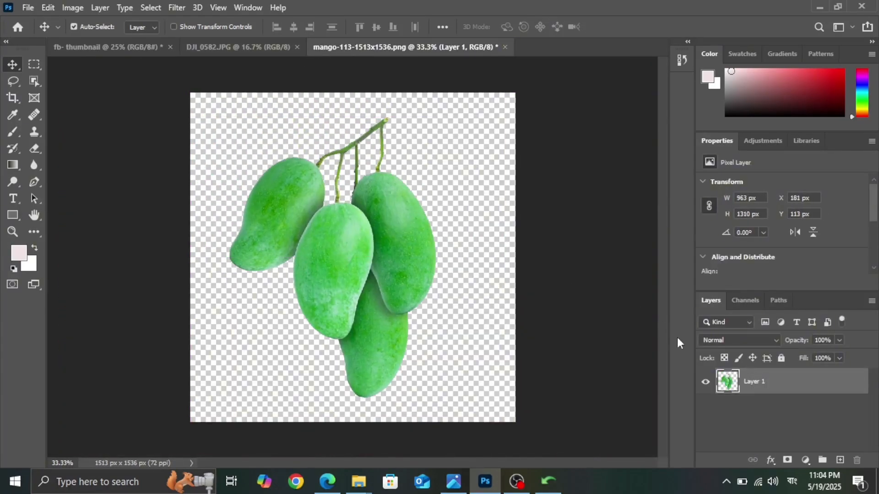
- Add a text layer over the mangoes, paste the title "আমের রাজধানী নওগাঁ" into it and set its size to 72 pt
{"action": "left_click", "coordinate": [840, 460]}
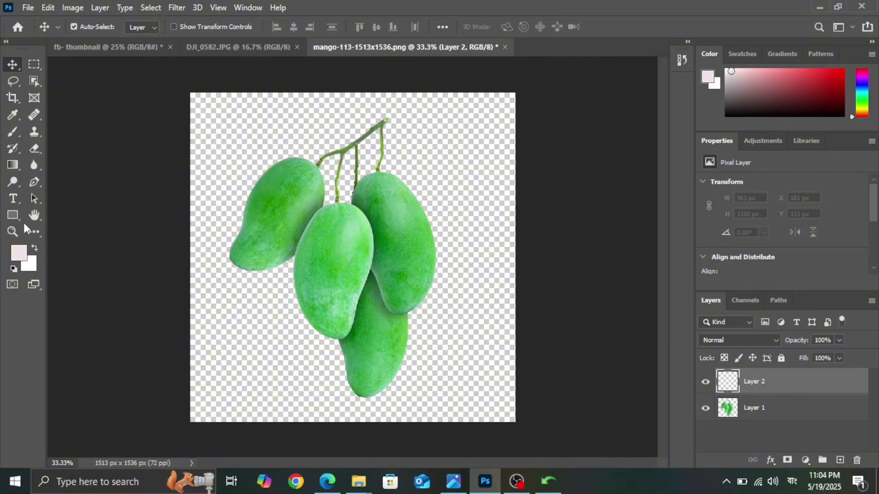
{"action": "left_click", "coordinate": [15, 201]}
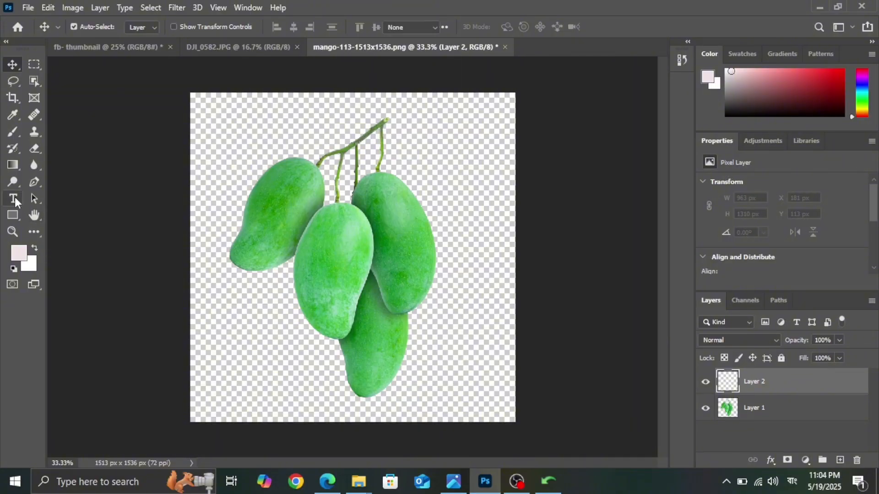
{"action": "left_click", "coordinate": [254, 226]}
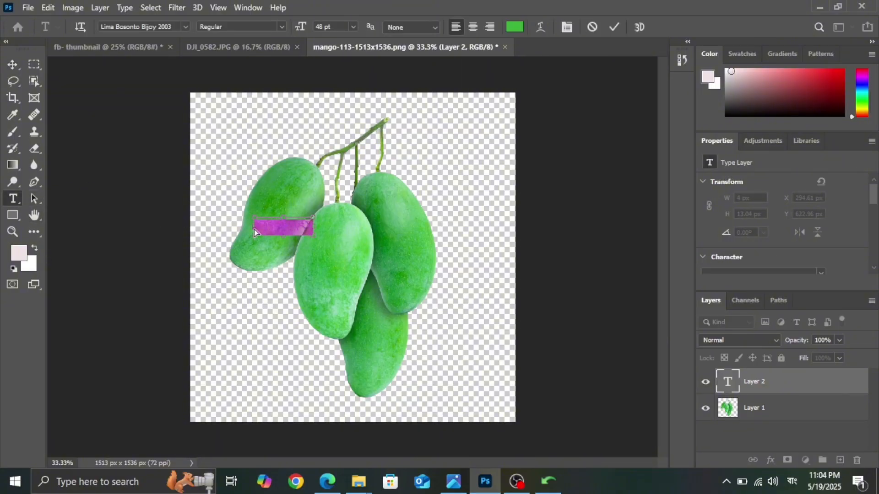
{"action": "key", "text": "ctrl+v"}
{"action": "key", "text": "ctrl+a"}
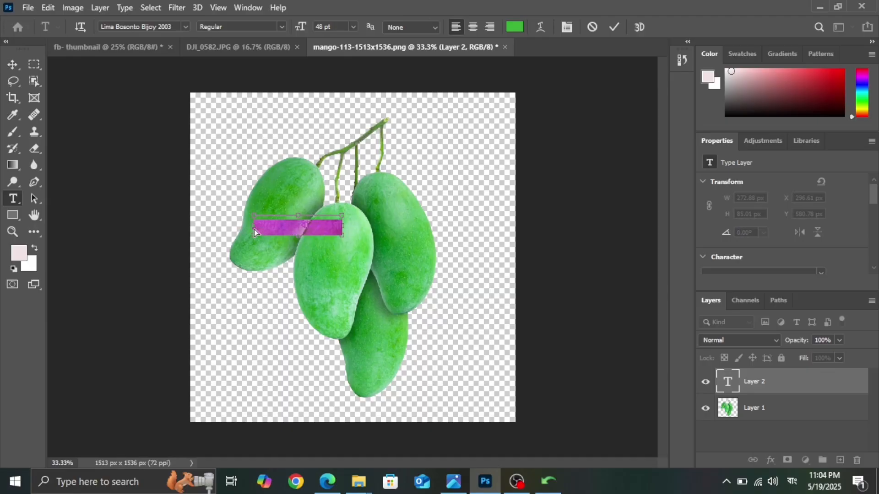
{"action": "left_click", "coordinate": [353, 27]}
{"action": "left_click", "coordinate": [350, 191]}
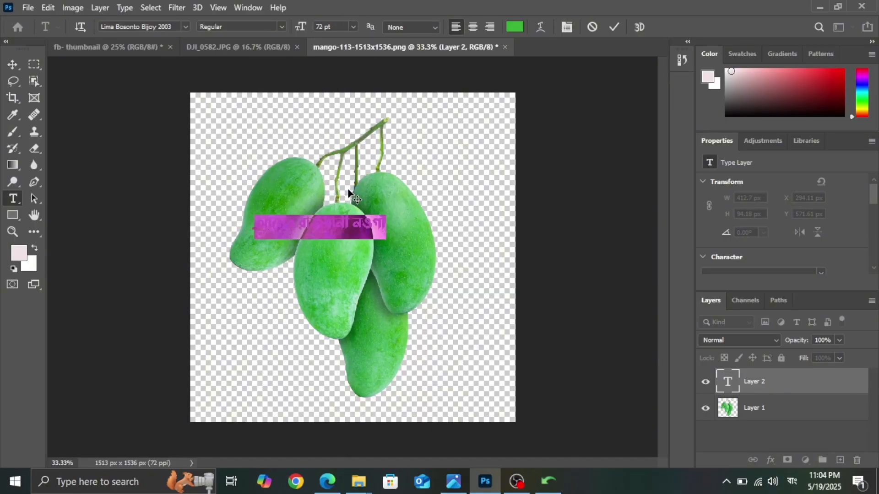
- Scale the pasted title text up to 182%, enlarging it across the mangoes
{"action": "left_click", "coordinate": [13, 64]}
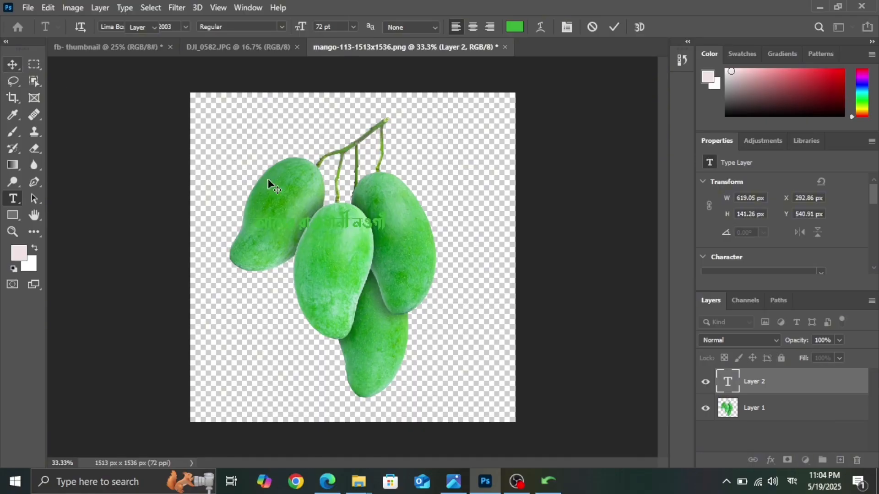
{"action": "key", "text": "ctrl+t"}
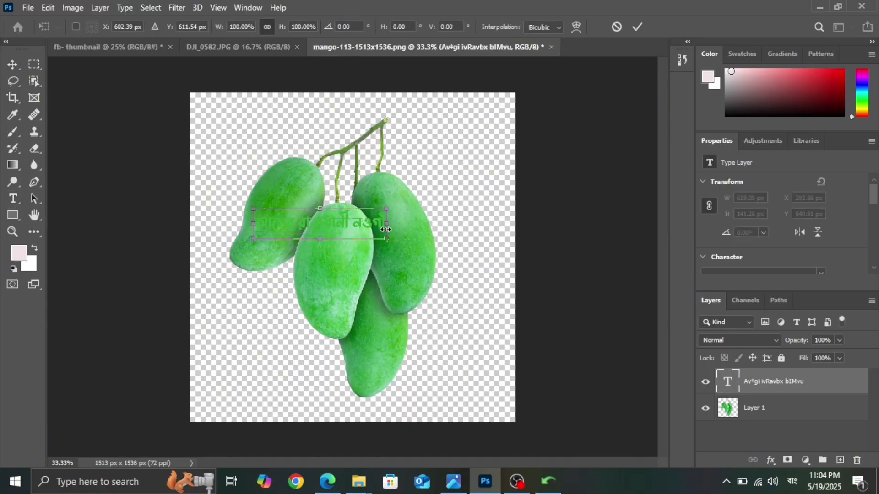
{"action": "left_click_drag", "start_coordinate": [385, 210], "coordinate": [478, 106]}
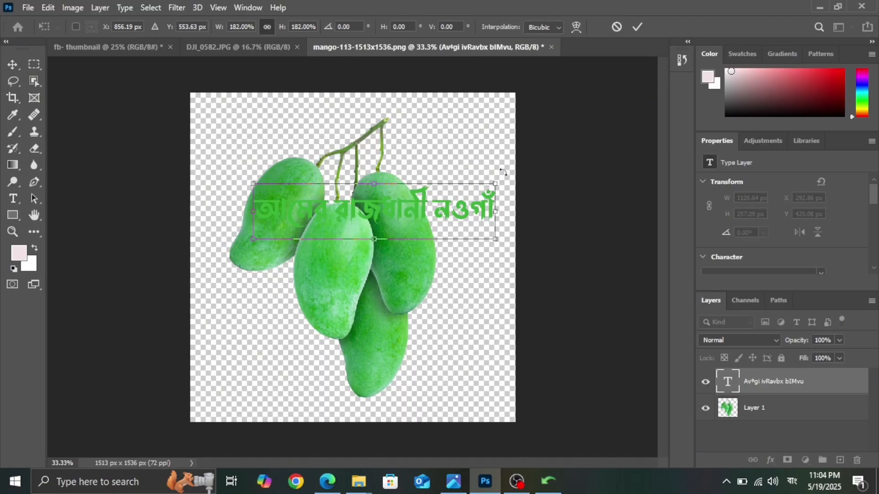
{"action": "key", "text": "Return"}
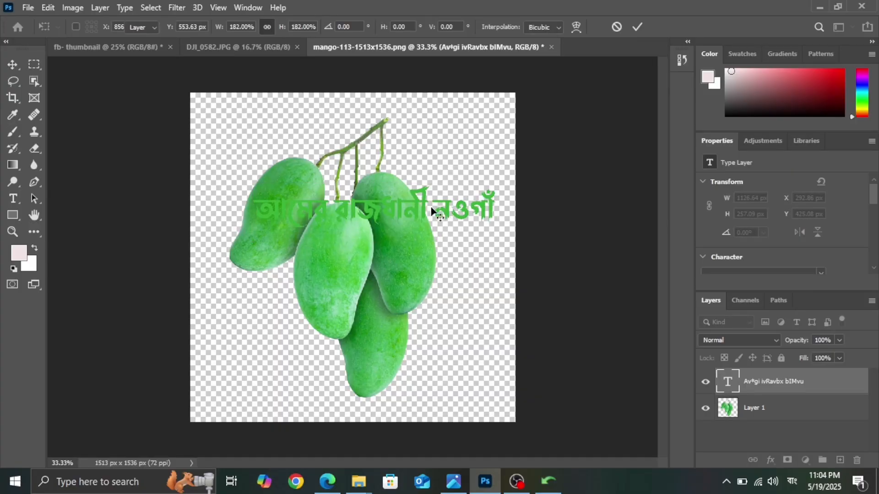
- Delete the words "রাজধানী নওগাঁ" from the title text, keeping only "আমের"
{"action": "double_click", "coordinate": [351, 212]}
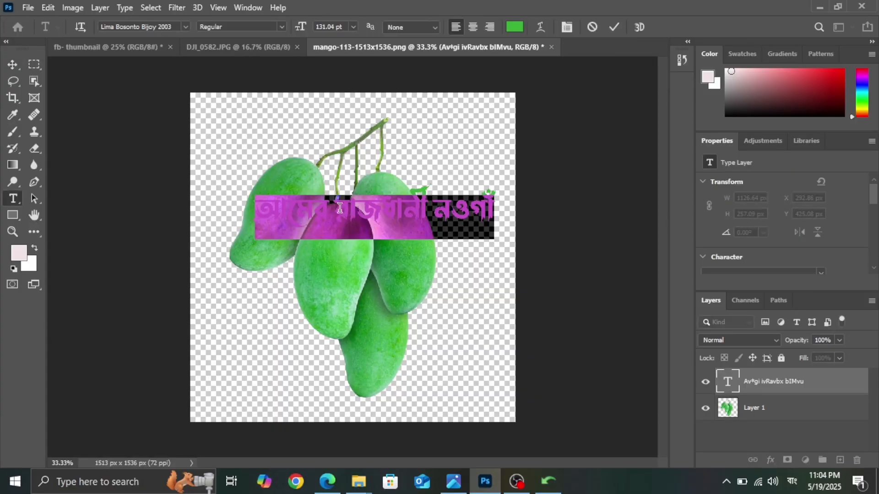
{"action": "left_click", "coordinate": [331, 208]}
{"action": "left_click_drag", "start_coordinate": [331, 208], "coordinate": [468, 200]}
{"action": "left_click", "coordinate": [336, 219]}
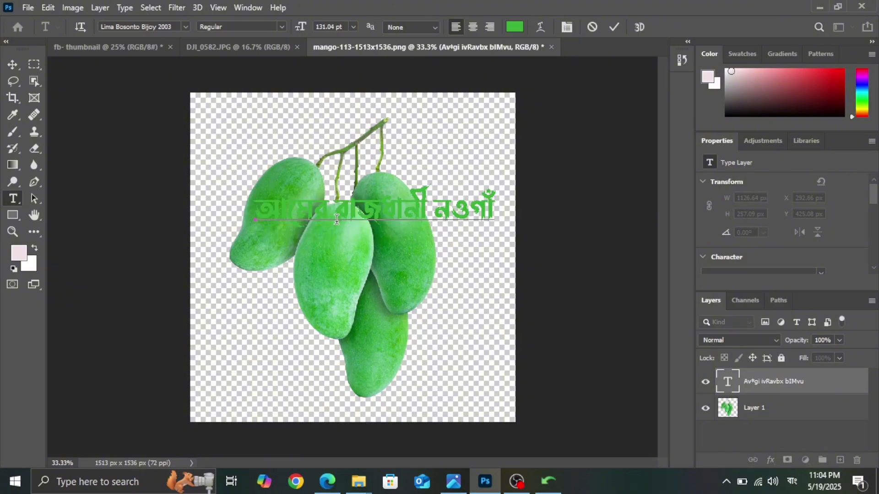
{"action": "key", "text": "Delete"}
{"action": "key", "text": "Delete"}
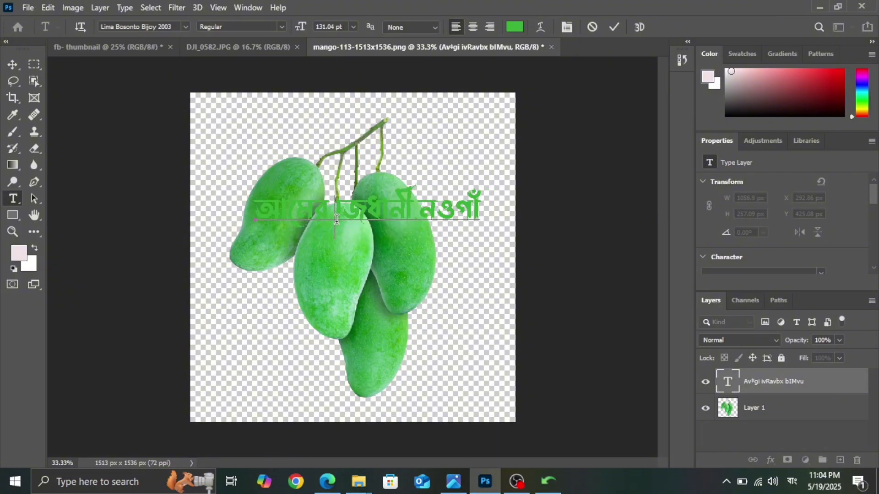
{"action": "key", "text": "Delete"}
{"action": "key", "text": "Delete"}
{"action": "key", "text": "Delete"}
{"action": "key", "text": "Delete"}
{"action": "key", "text": "Delete"}
{"action": "key", "text": "Delete"}
{"action": "key", "text": "Delete"}
{"action": "key", "text": "Delete"}
{"action": "key", "text": "Delete"}
{"action": "key", "text": "Delete"}
{"action": "key", "text": "Delete"}
- Recolor the whole word "আমের" to near-white f9fcf9 and commit the text
{"action": "key", "text": "ctrl+a"}
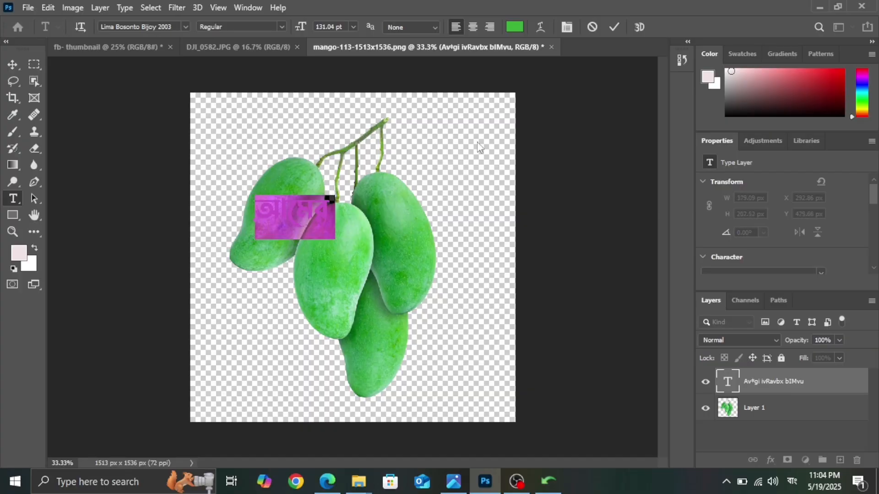
{"action": "left_click", "coordinate": [514, 26]}
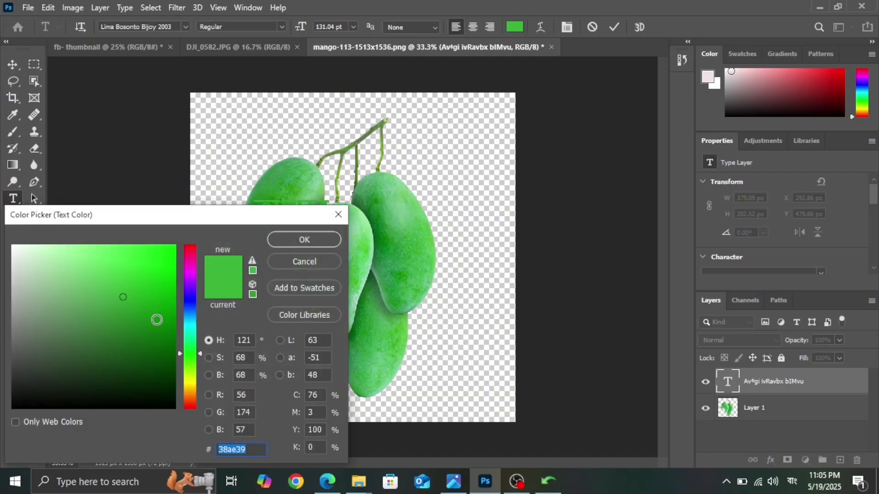
{"action": "left_click", "coordinate": [14, 248]}
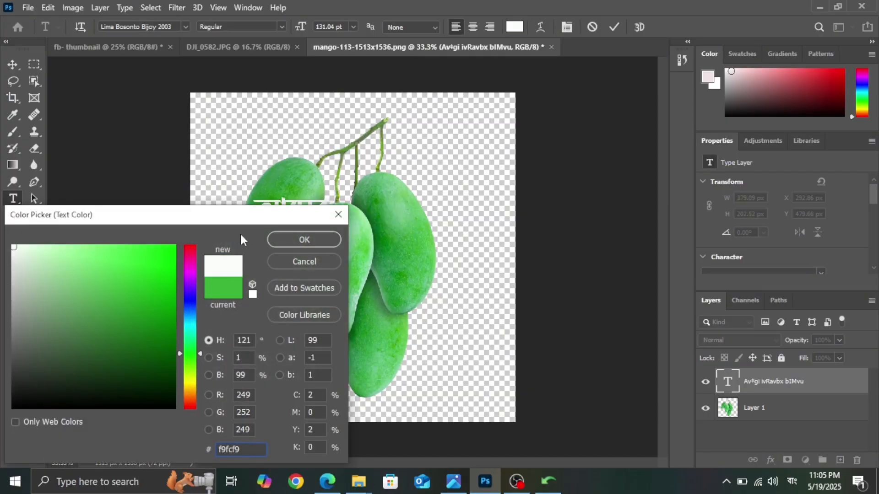
{"action": "left_click", "coordinate": [289, 239]}
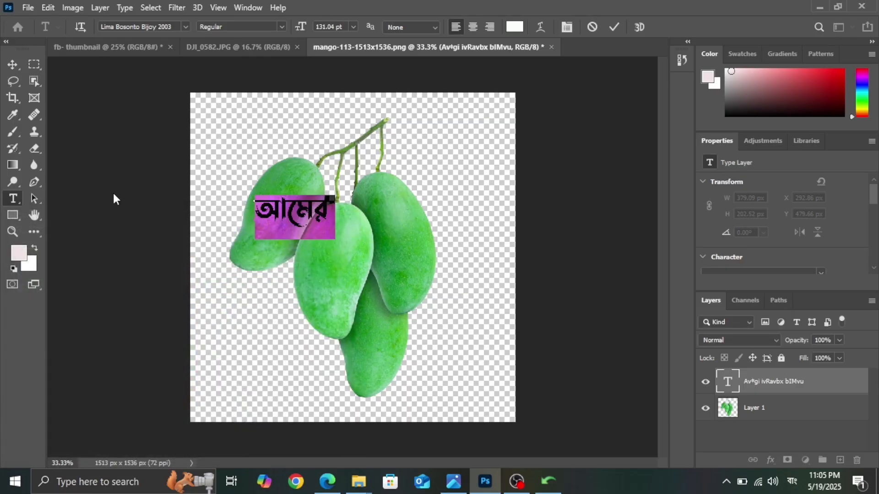
{"action": "left_click", "coordinate": [6, 64]}
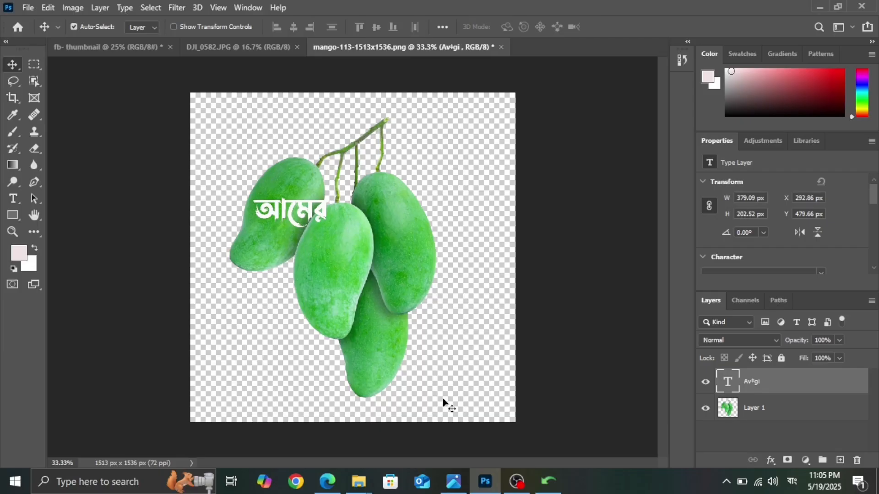
- Scale the "আমের" text to 277.70% and center it horizontally over the mango cluster
{"action": "key", "text": "ctrl+t"}
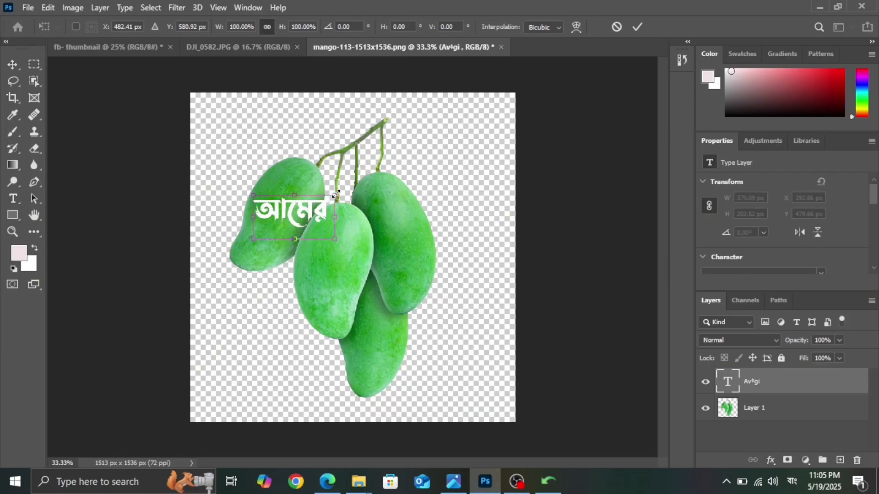
{"action": "left_click_drag", "start_coordinate": [336, 194], "coordinate": [463, 83]}
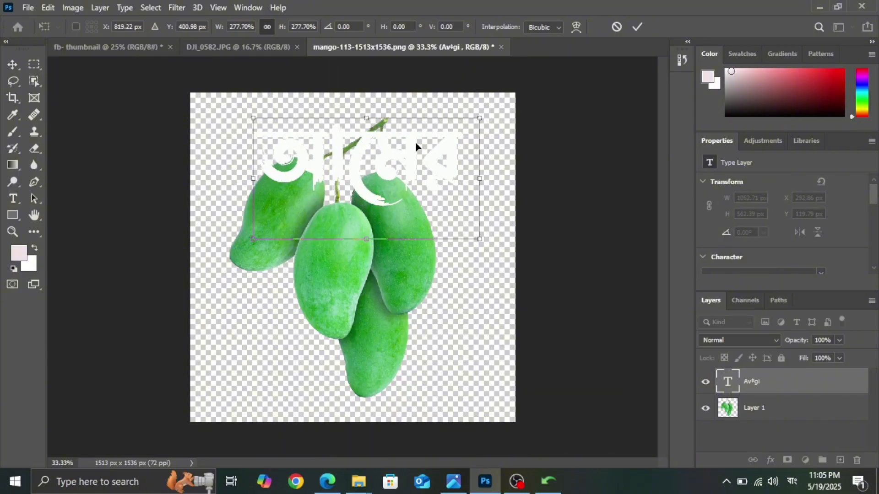
{"action": "left_click_drag", "start_coordinate": [415, 147], "coordinate": [402, 215]}
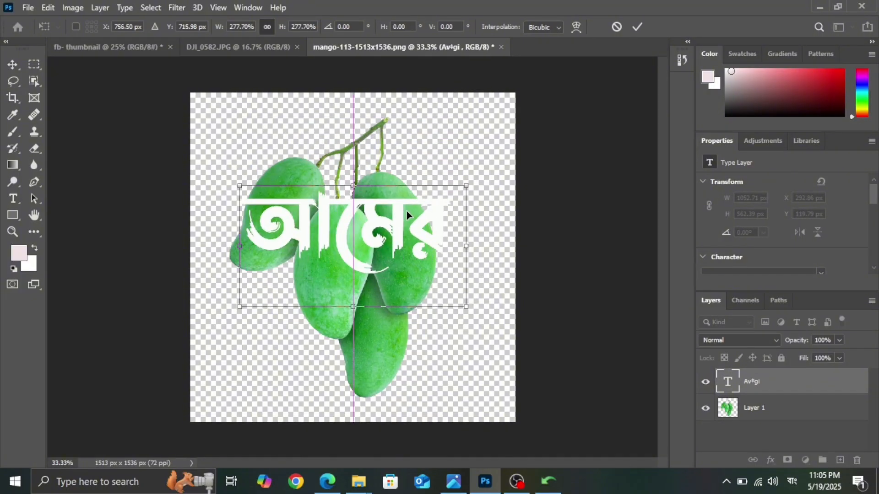
{"action": "left_click", "coordinate": [13, 65]}
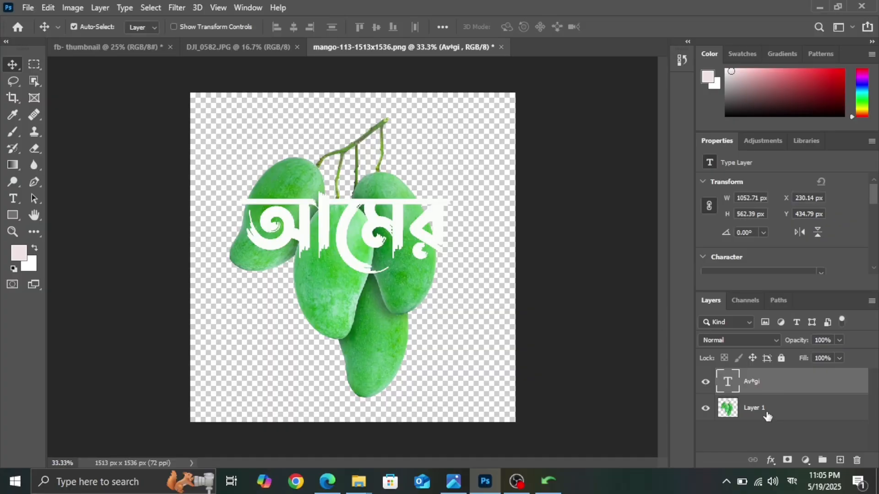
- Move the mango layer, Layer 1, above the "আমের" text layer and clip it to the text
{"action": "left_click_drag", "start_coordinate": [767, 415], "coordinate": [764, 378]}
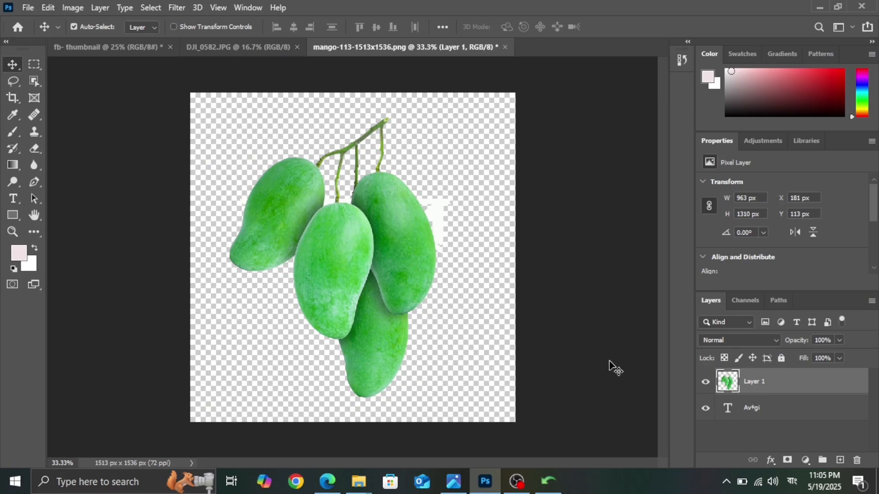
{"action": "key", "text": "ctrl"}
{"action": "mouse_move", "coordinate": [735, 400]}
{"action": "left_mouse_down"}
{"action": "mouse_move", "coordinate": [734, 390]}
{"action": "mouse_move", "coordinate": [727, 412]}
{"action": "mouse_move", "coordinate": [733, 393]}
{"action": "left_mouse_up"}
{"action": "left_click", "coordinate": [734, 392], "text": "alt"}
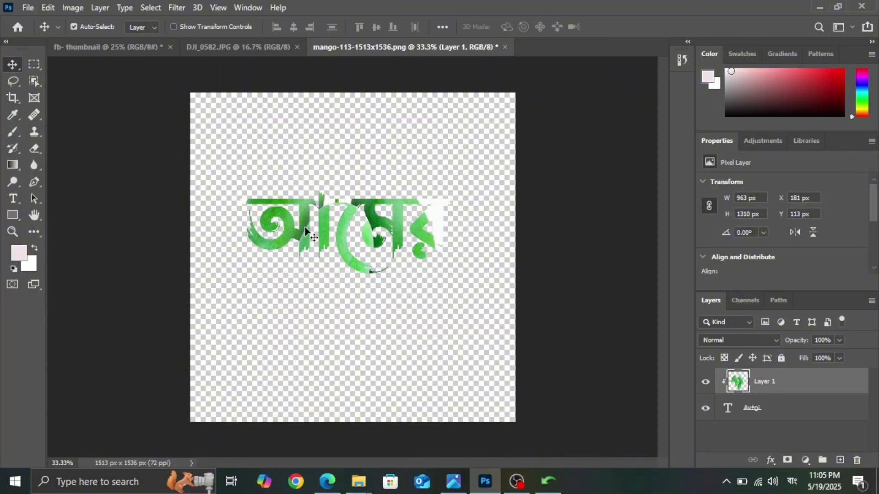
- Shift the clipped mango image within the "আমের" letters, scale it to 64.86% and reposition it over the word's second half
{"action": "left_click_drag", "start_coordinate": [319, 228], "coordinate": [335, 214]}
{"action": "key", "text": "ctrl+t"}
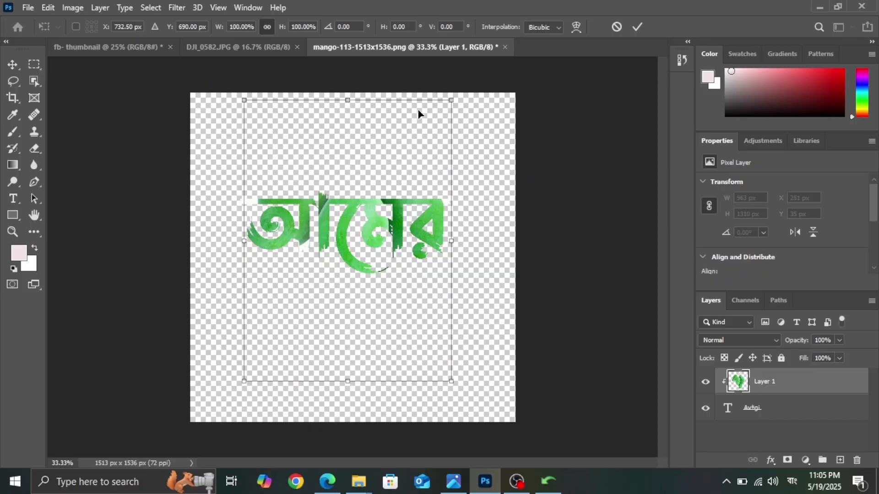
{"action": "left_click_drag", "start_coordinate": [451, 102], "coordinate": [379, 200]}
{"action": "left_click_drag", "start_coordinate": [342, 251], "coordinate": [399, 223]}
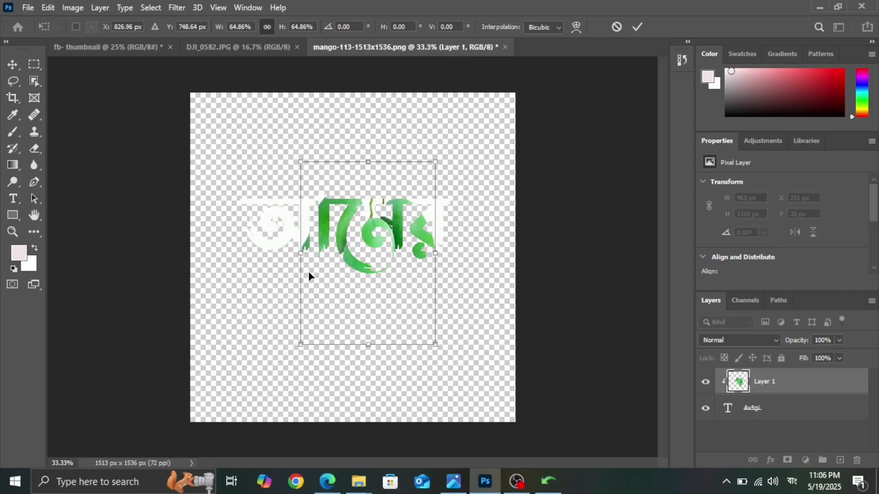